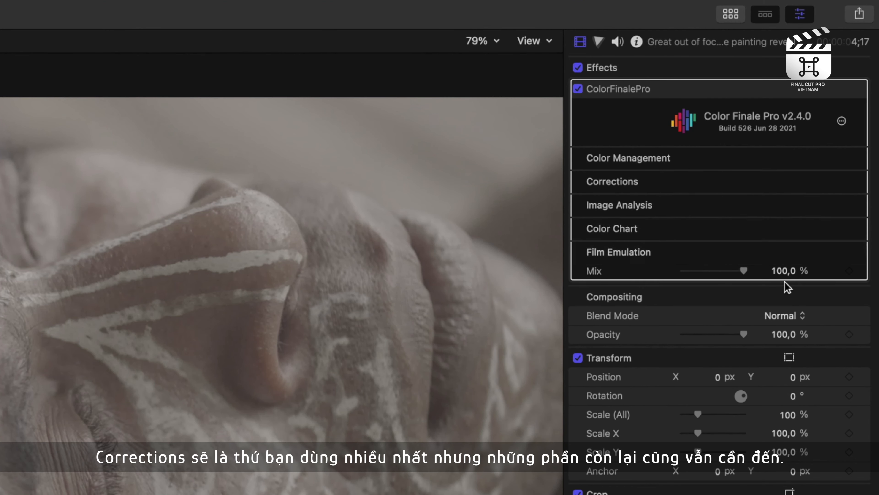
Reveal the Color Management settings of the ColorFinalePro effect and set the color profile to Assume Log.
left_click(842, 159)
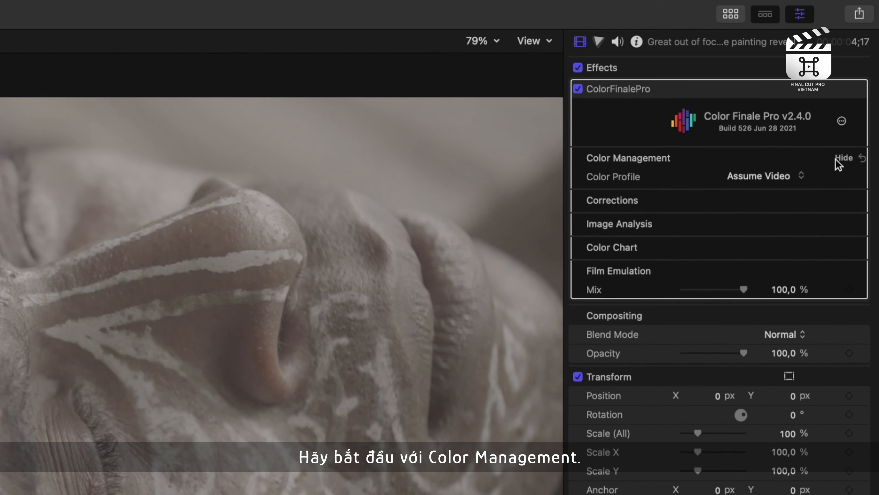
left_click(790, 177)
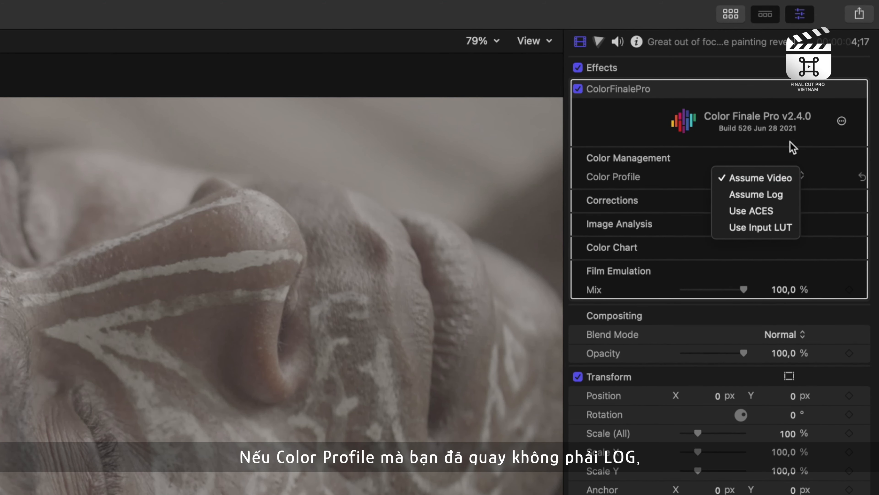
left_click(789, 170)
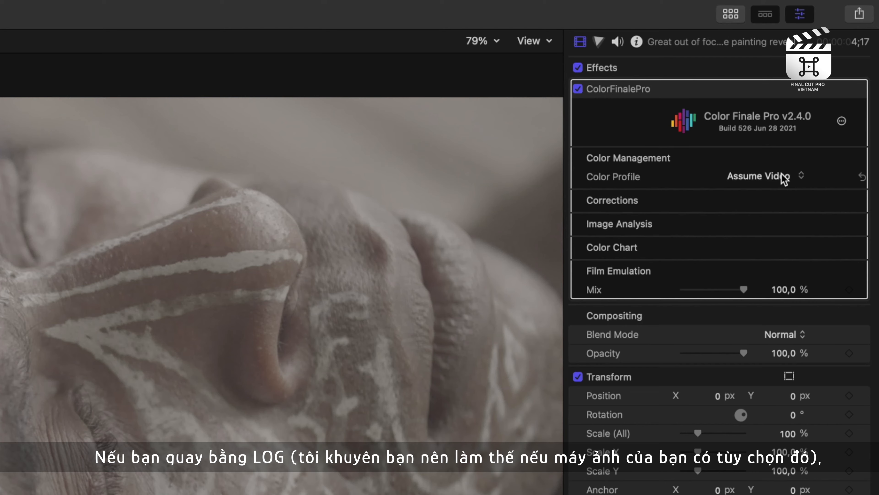
left_click(794, 176)
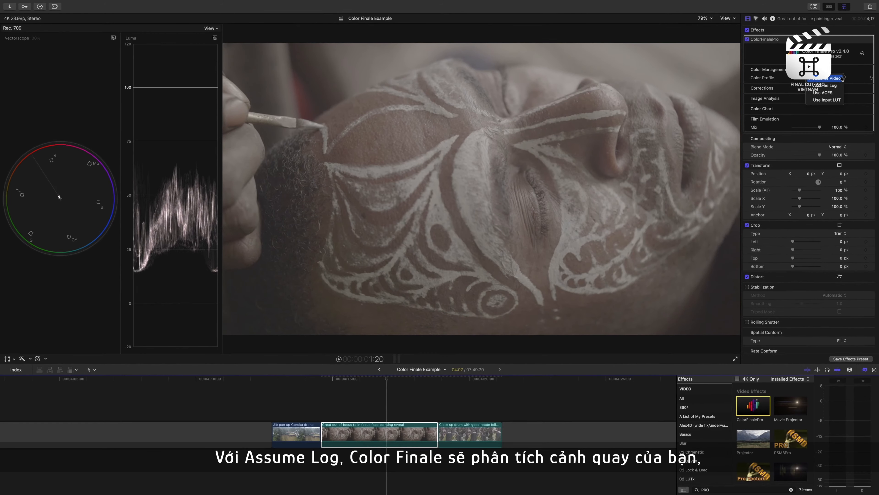
left_click(838, 86)
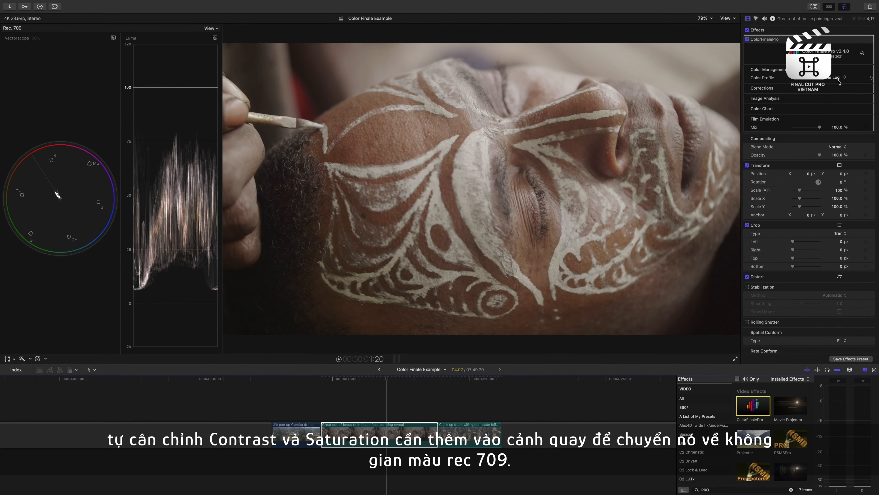
Set the color profile to Use Input LUT and choose the recent LUT 2_SGamut3CineSLog3_To_LC-709TypeA.
left_click(844, 79)
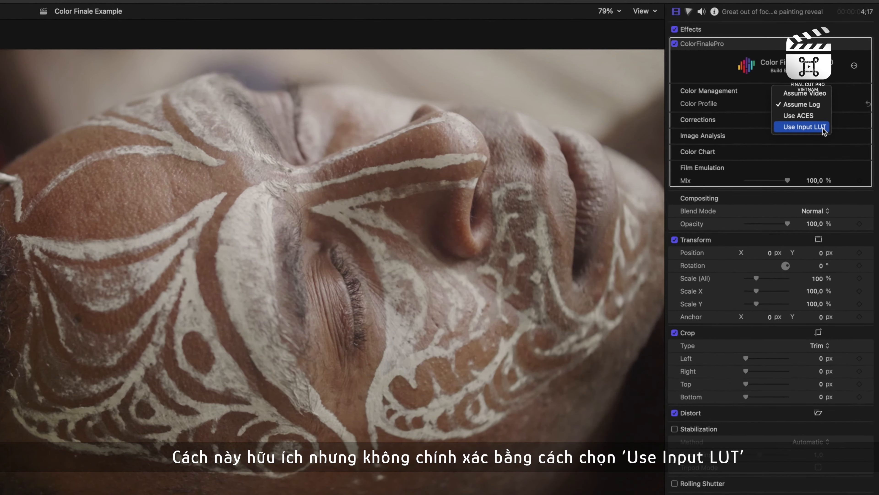
left_click(841, 93)
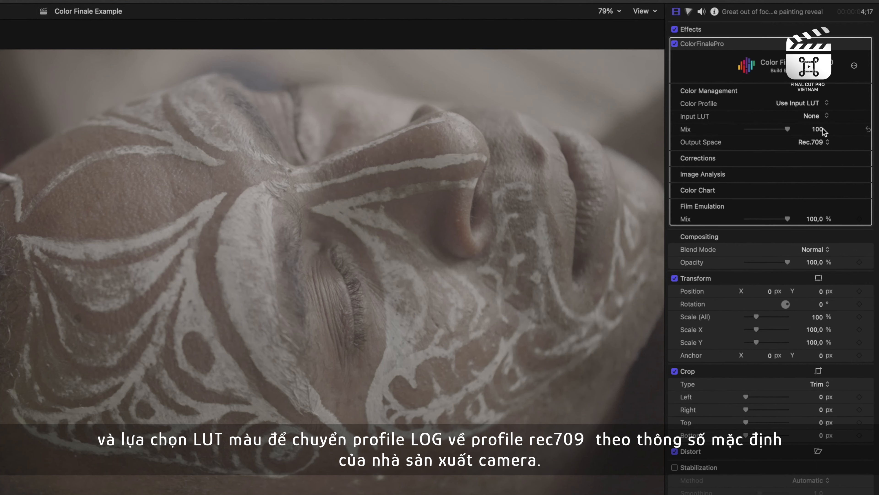
left_click(820, 116)
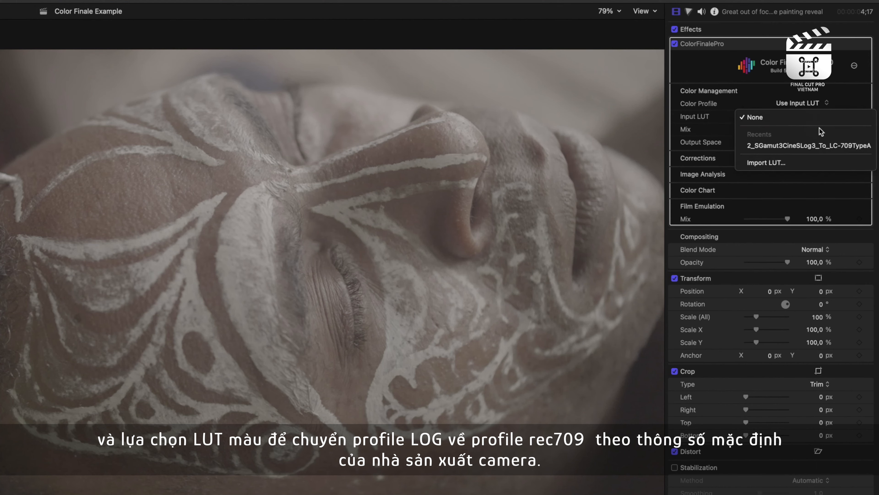
left_click(820, 147)
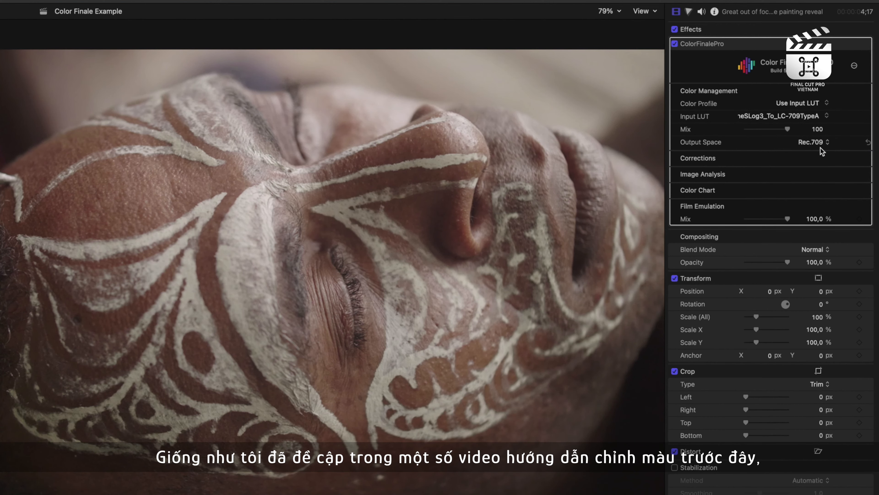
Compare the Assume Log and Use Input LUT color profiles by alternating between them, ending on Use Input LUT.
left_click(819, 104)
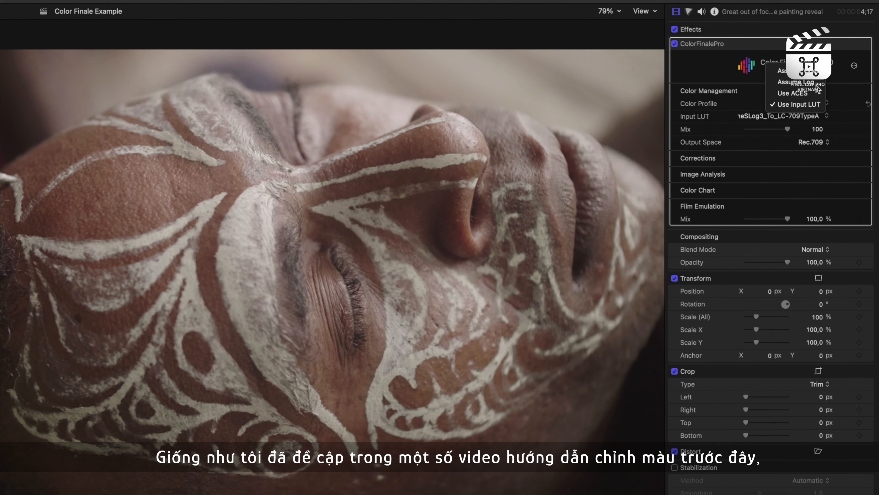
left_click(816, 85)
left_click(817, 104)
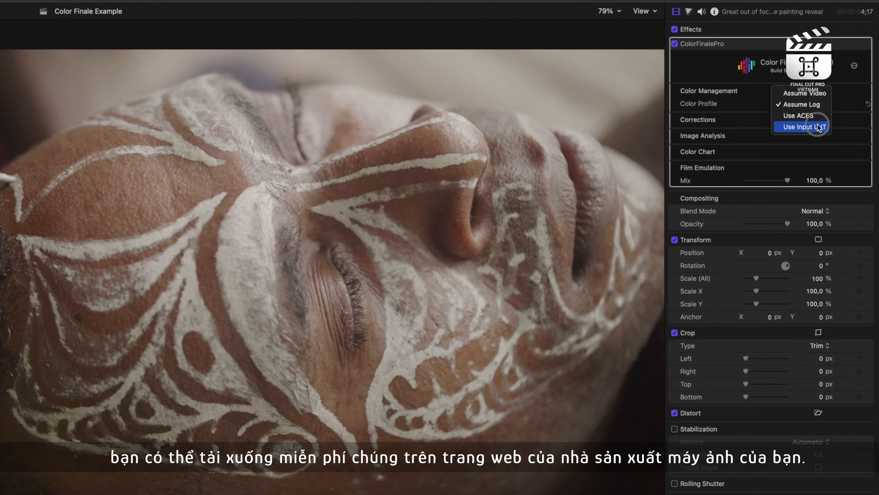
left_click(818, 127)
left_click(818, 103)
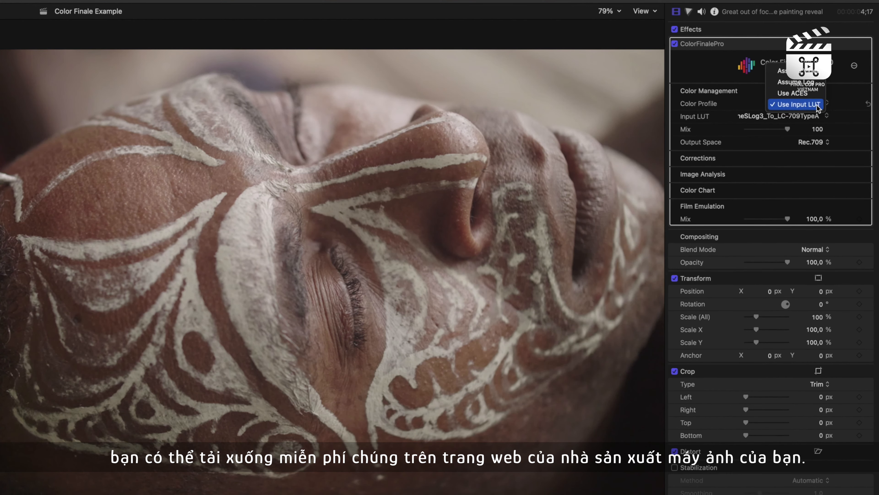
left_click(817, 85)
left_click(812, 104)
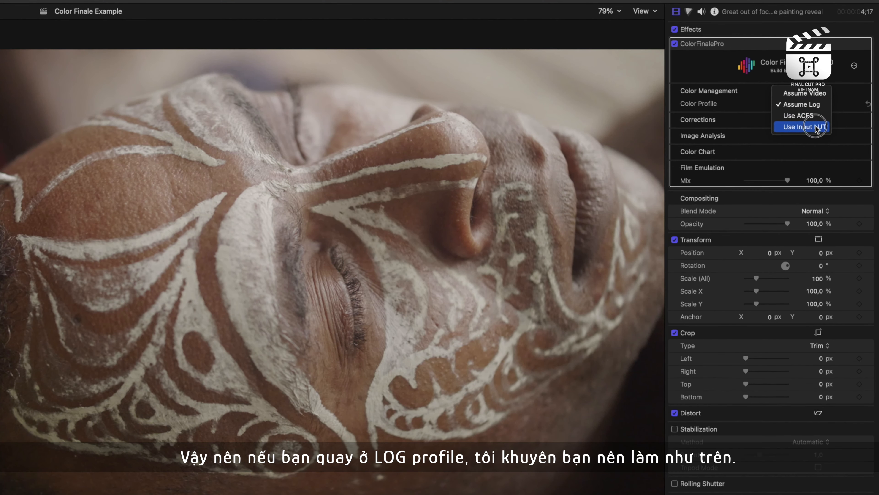
left_click(816, 126)
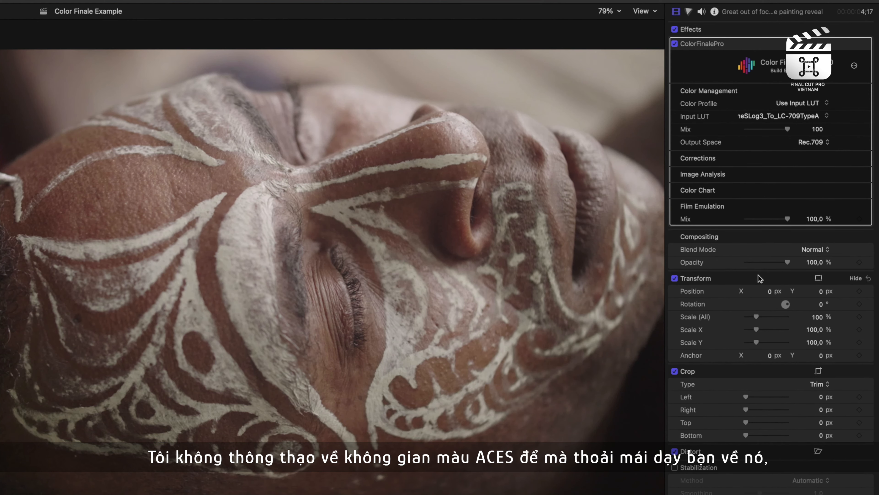
Try the Use ACES color profile with input space SLog3 and output space Rec709 100nits.
left_click(817, 104)
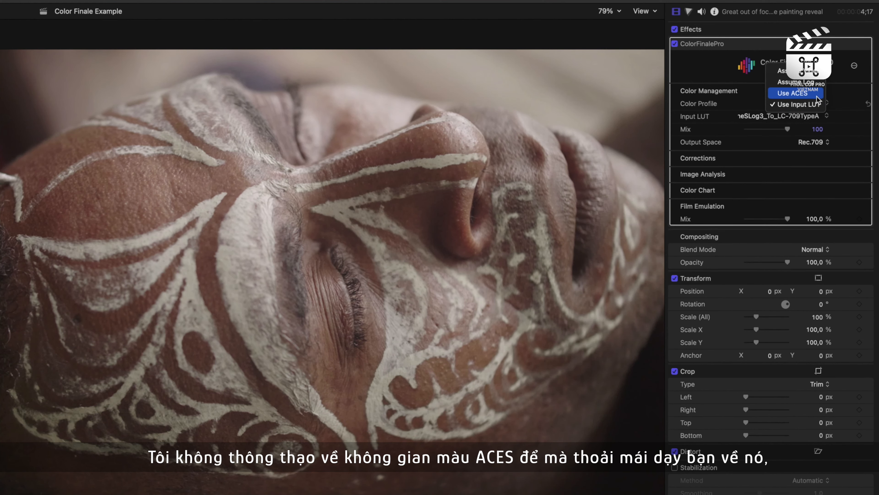
left_click(817, 96)
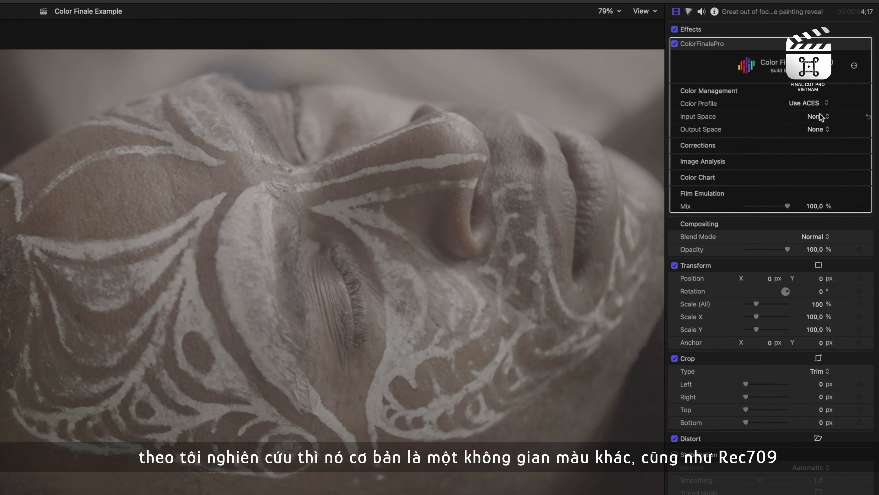
left_click(820, 117)
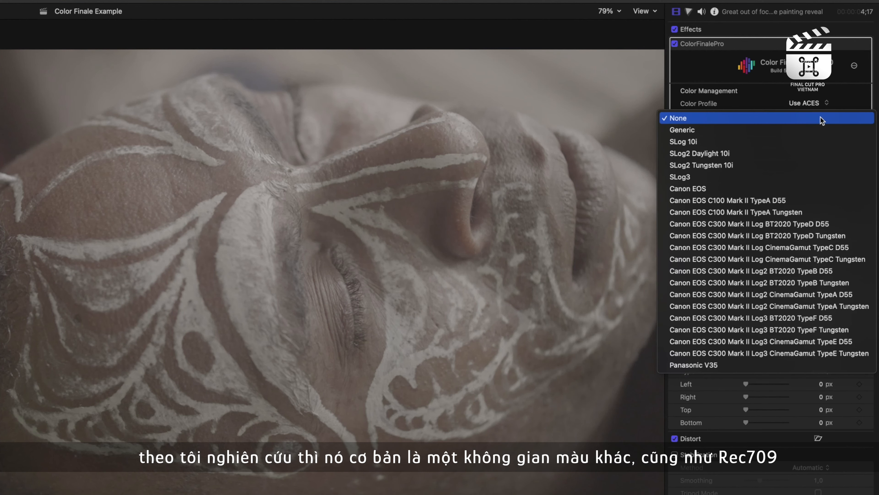
left_click(814, 176)
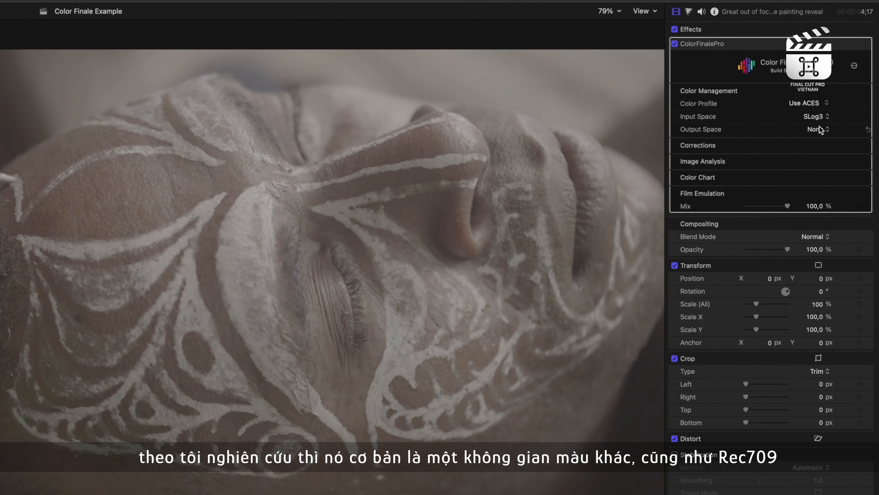
left_click(819, 129)
left_click(815, 165)
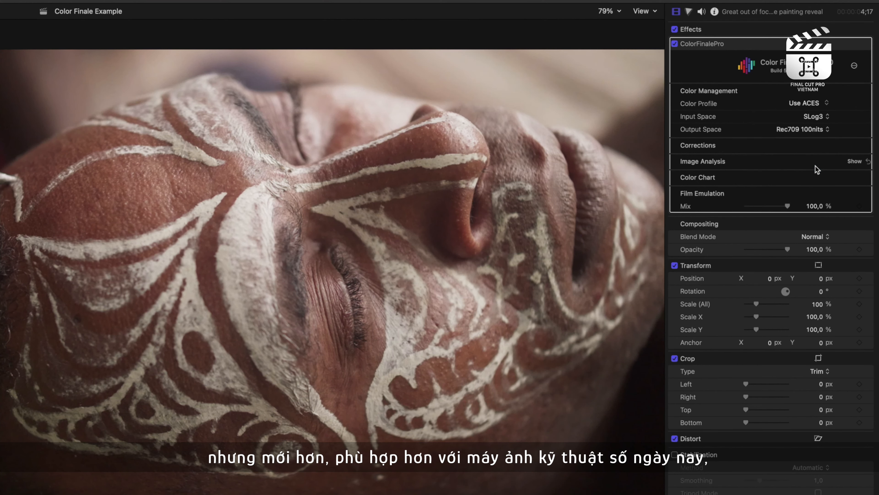
Return the color profile to Use Input LUT and show the Corrections settings in place of Color Management.
left_click(817, 103)
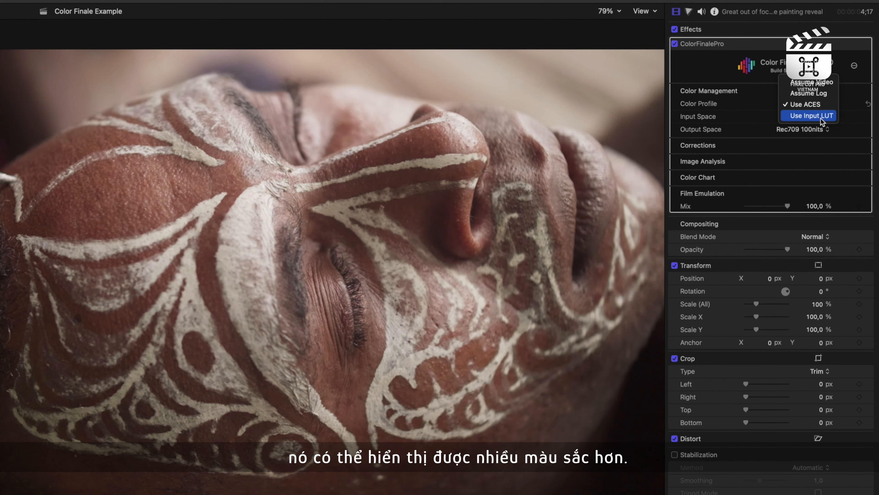
left_click(822, 118)
left_click(818, 103)
left_click(797, 93)
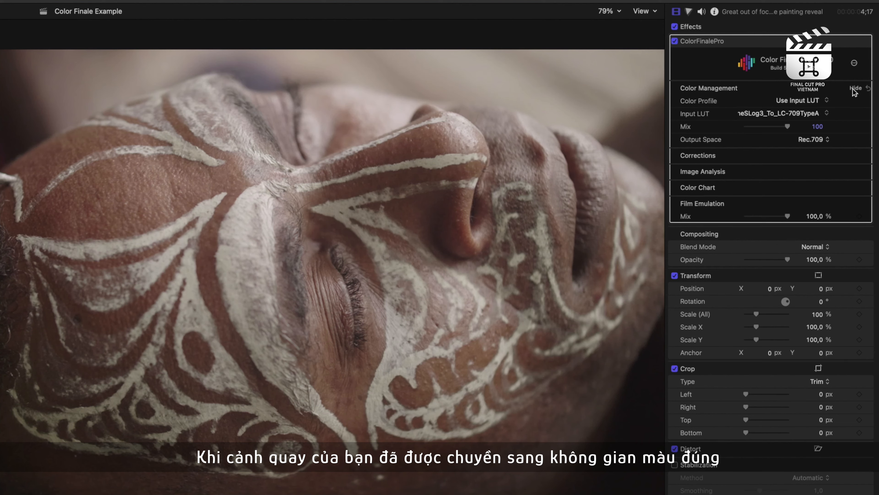
left_click(855, 90)
left_click(856, 107)
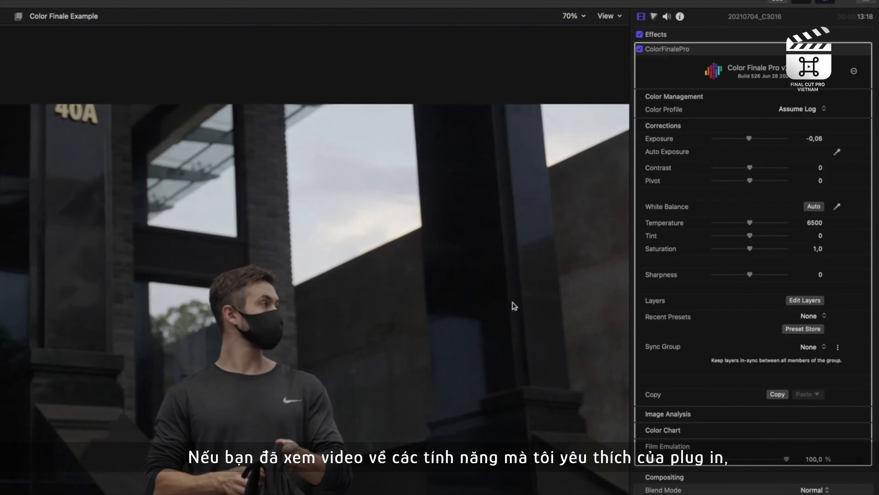
Correct the masked man's clip with contrast 7, pivot -34, a white balance sampled from the sky and increased saturation.
left_click_drag(752, 168, 737, 180)
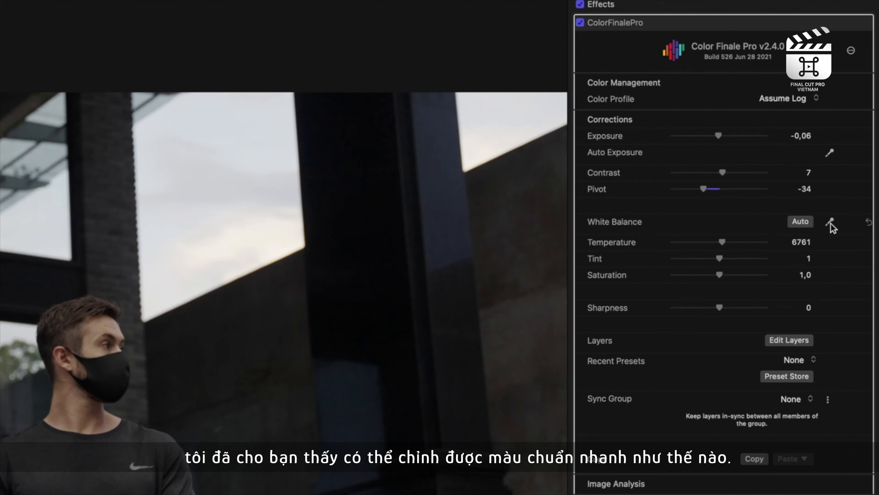
left_click(831, 225)
left_click(277, 249)
left_click_drag(720, 274, 732, 306)
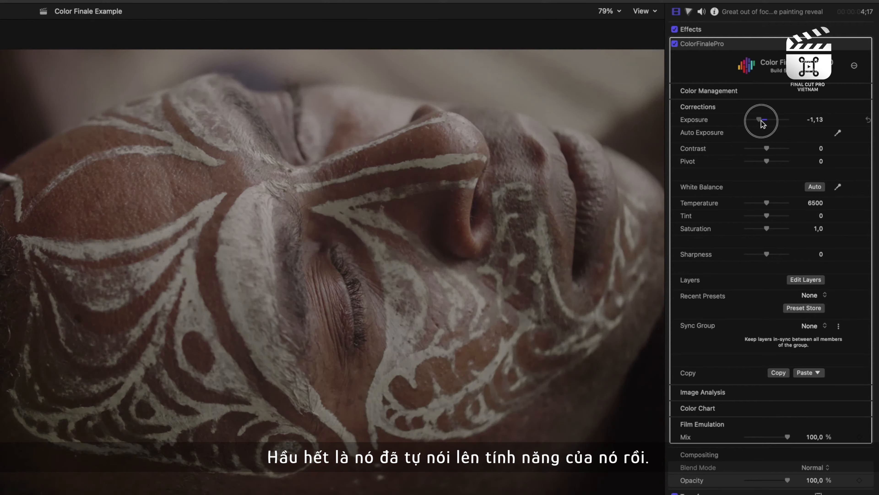
Raise the exposure of the face painting clip and auto-expose the dark portrait clip by sampling its grey card.
left_click_drag(758, 121, 771, 119)
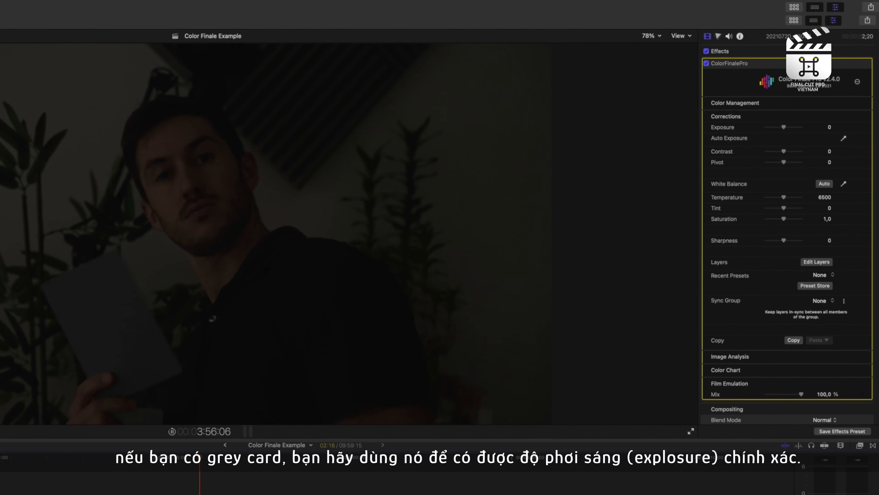
left_click(844, 139)
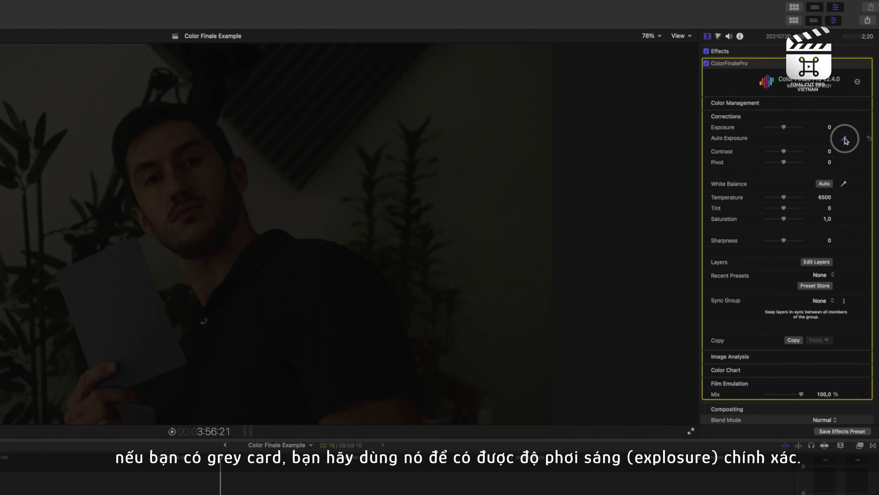
left_click(119, 298)
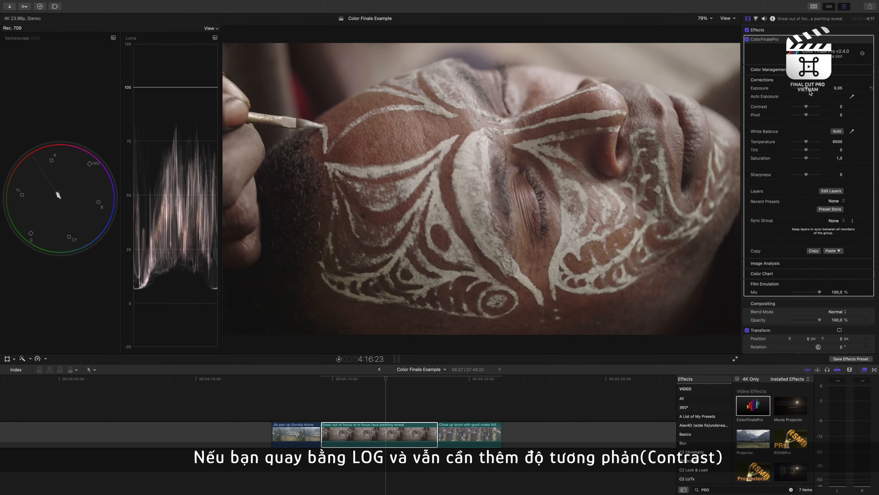
Set the exposure of the face painting clip to 0,13 and its contrast to 4.
left_click_drag(807, 89, 808, 90)
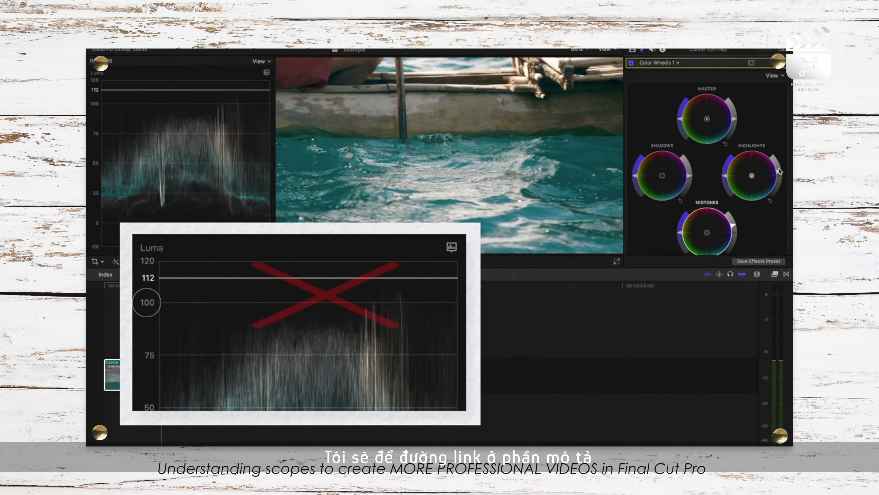
left_click_drag(779, 169, 778, 159)
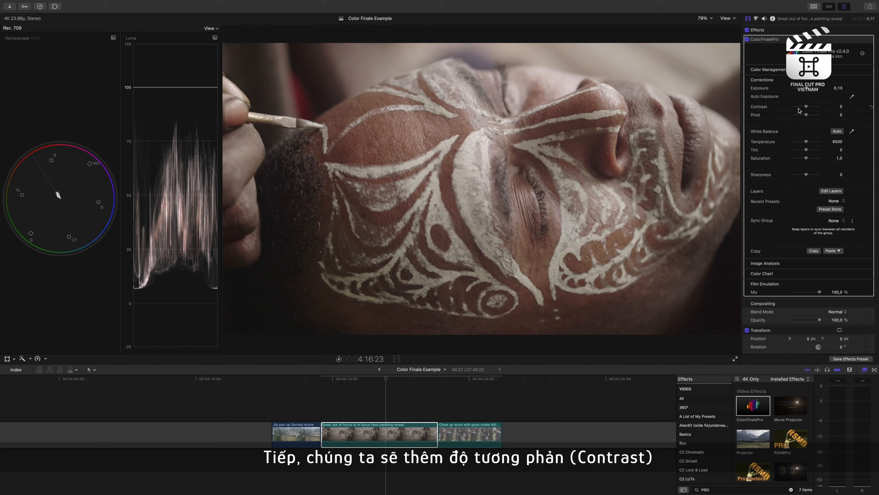
left_click_drag(807, 106, 807, 107)
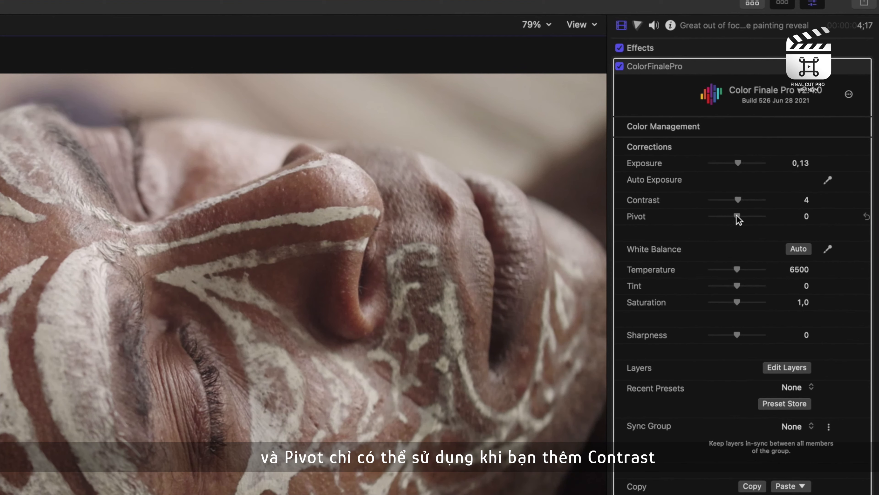
Experiment with and reset the pivot and contrast of the face painting clip, settling on contrast 9 and pivot 45.
mouse_move(738, 218)
left_mouse_down()
mouse_move(730, 219)
mouse_move(817, 215)
mouse_move(665, 214)
mouse_move(779, 212)
mouse_move(746, 198)
mouse_move(686, 218)
mouse_move(807, 222)
mouse_move(708, 215)
mouse_move(740, 201)
mouse_move(700, 216)
mouse_move(749, 219)
left_mouse_up()
left_click(865, 217)
left_click(865, 201)
left_click(866, 217)
left_click(865, 217)
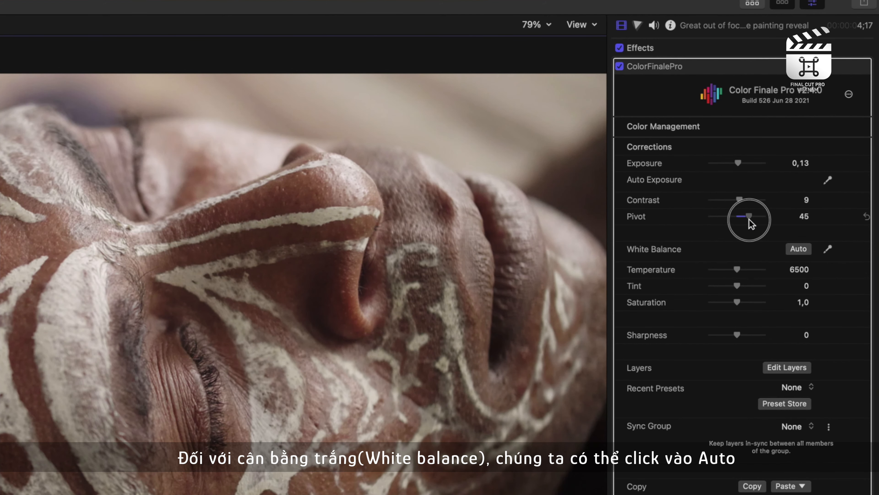
Try the automatic white balance, reset it, and sample the white paint on the man's brow as the white reference instead.
left_click(793, 250)
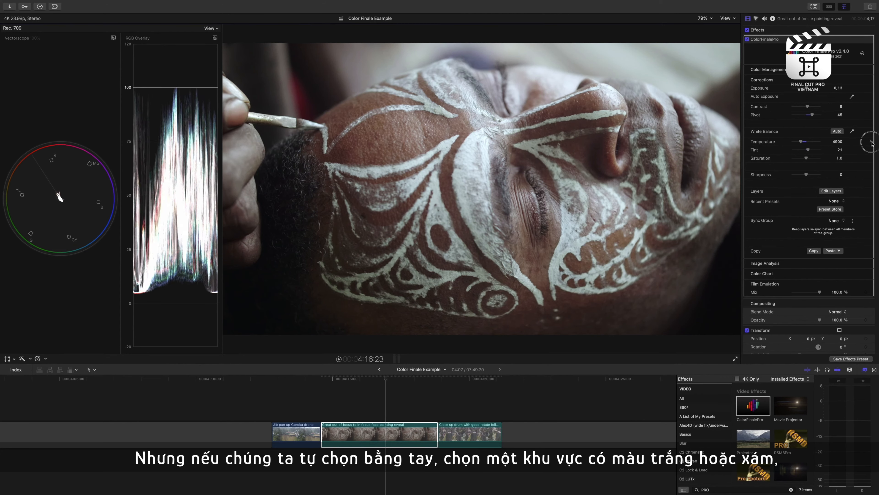
left_click(871, 132)
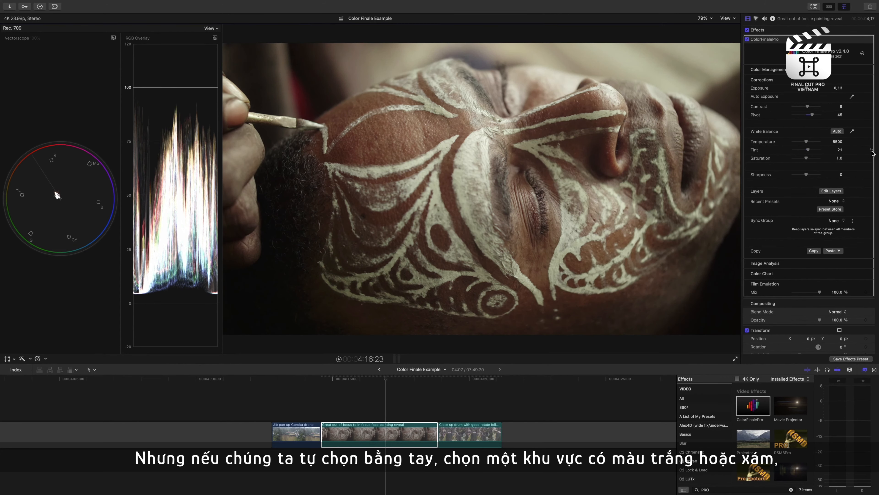
left_click(852, 133)
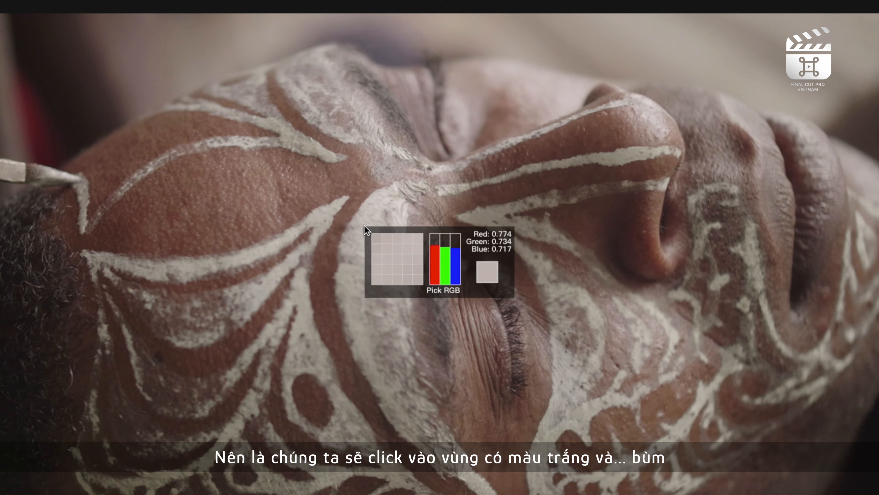
left_click(366, 224)
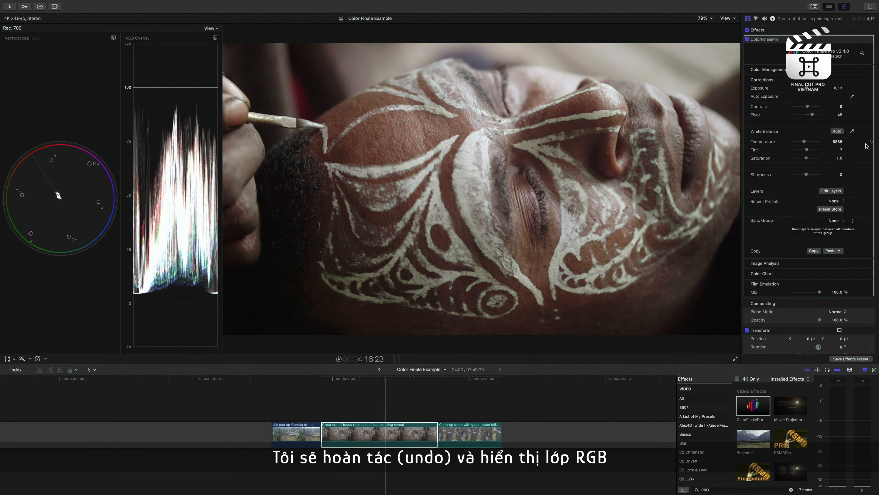
Reset the face painting clip's white balance, set its temperature to 6059, then try the tint and reset it.
left_click(872, 143)
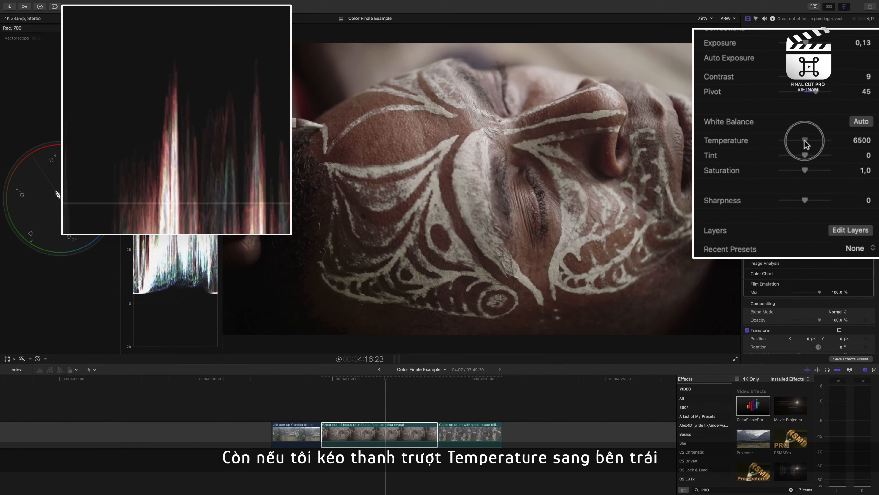
left_click_drag(803, 141, 805, 141)
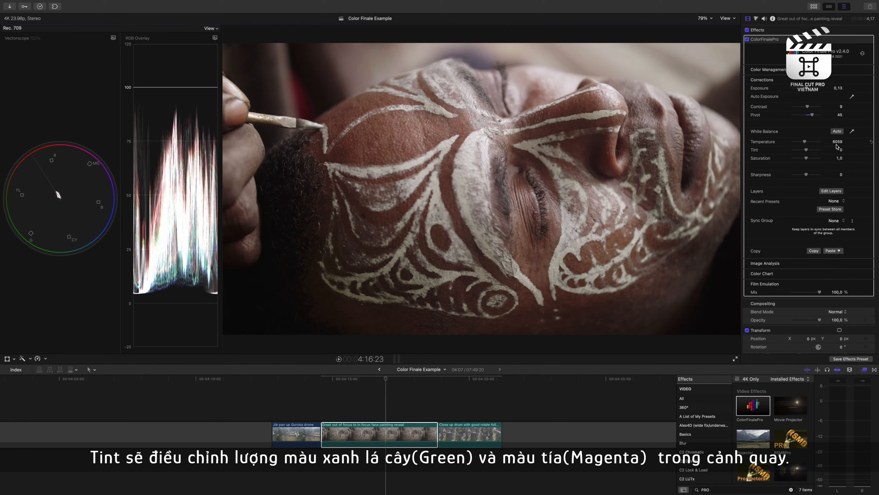
left_click_drag(806, 152, 805, 153)
left_click(872, 150)
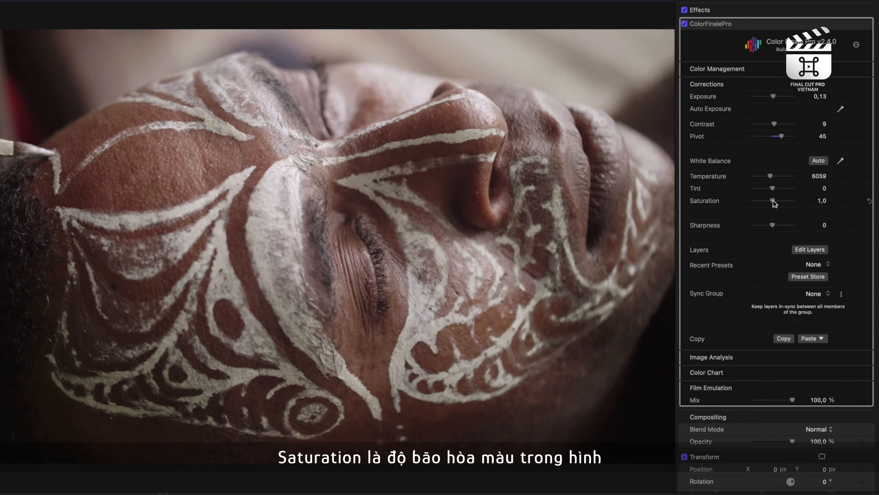
Set the saturation of the face painting clip to 1,16 and its sharpness to 62.
left_click_drag(788, 176, 798, 175)
left_click_drag(780, 204, 785, 225)
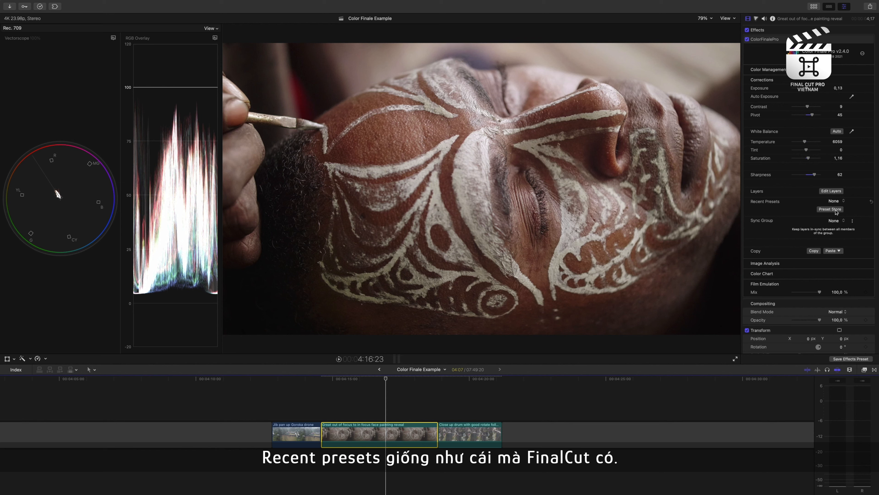
Save the Color Wheels layer of the face painting clip as a preset named DESATURATE in the My Presets group.
scroll(801, 200, "down", 1)
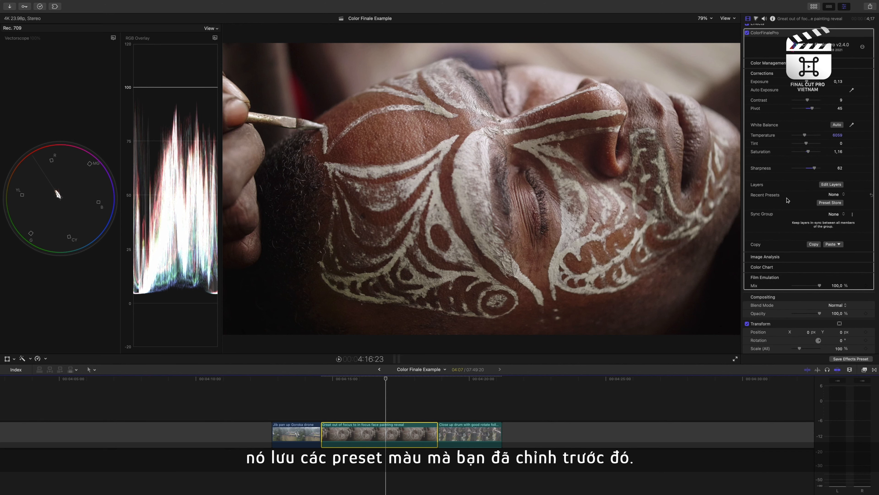
left_click(831, 184)
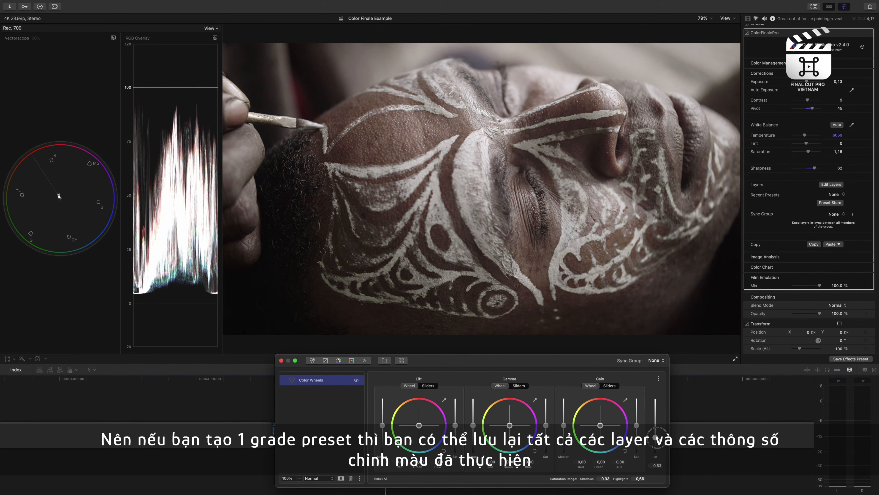
left_click_drag(448, 360, 433, 318)
left_click(344, 436)
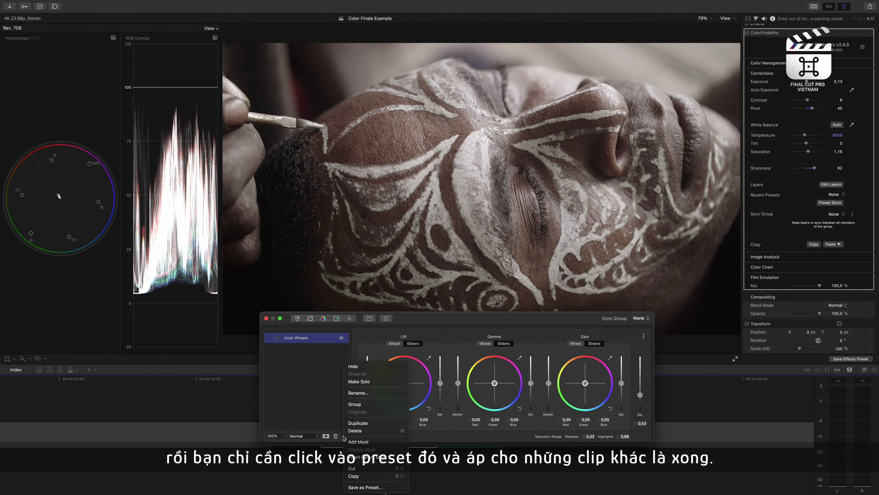
left_click(371, 486)
type("DESAT")
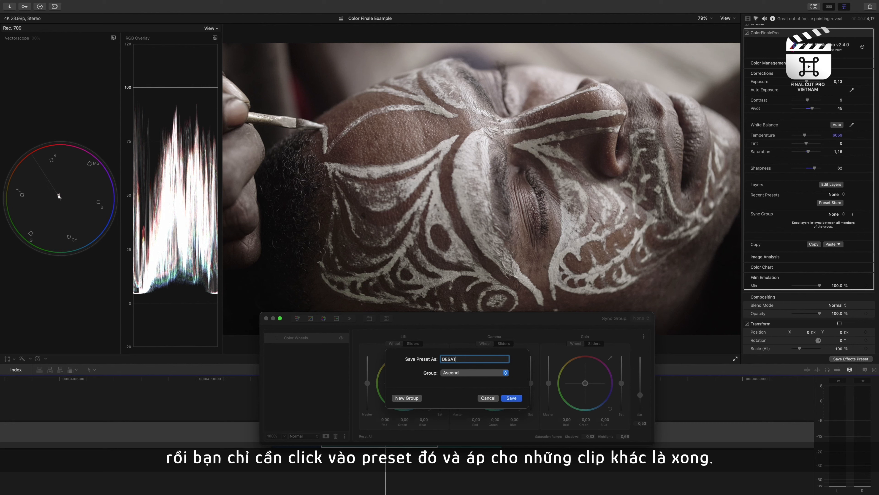
type("URA")
left_click(474, 372)
left_click(467, 385)
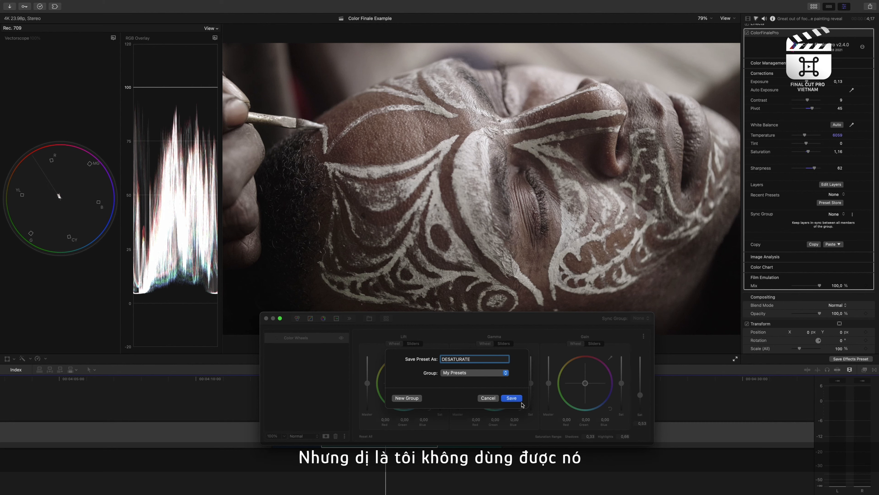
left_click(518, 399)
Check the recent presets list of the face painting clip for the saved preset.
left_click(842, 196)
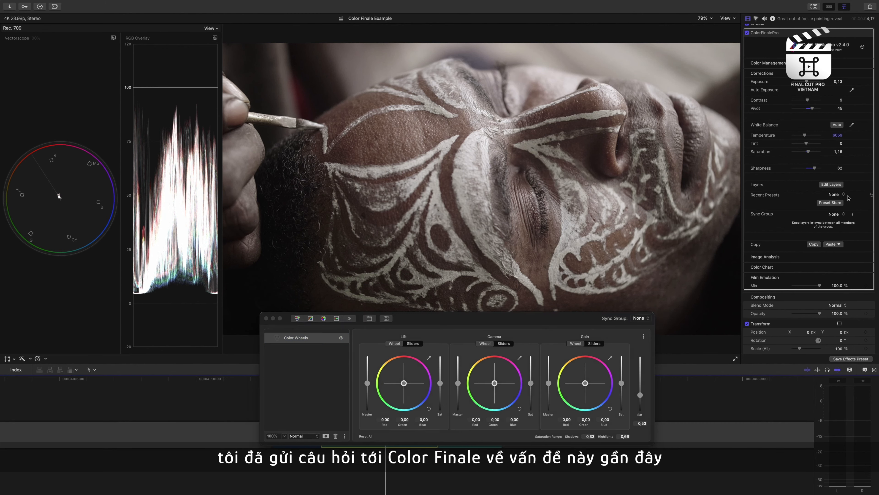
left_click(854, 199)
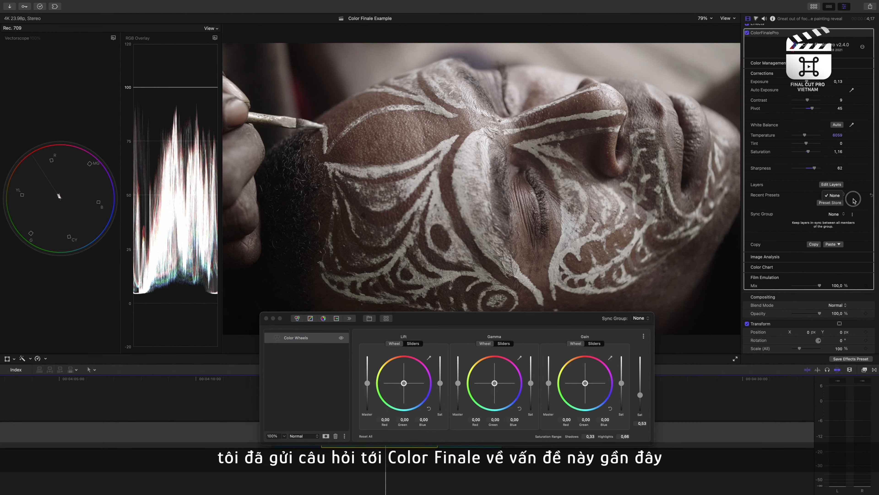
left_click(838, 196)
Add a new sync group named Example for the face painting clip.
left_click(832, 214)
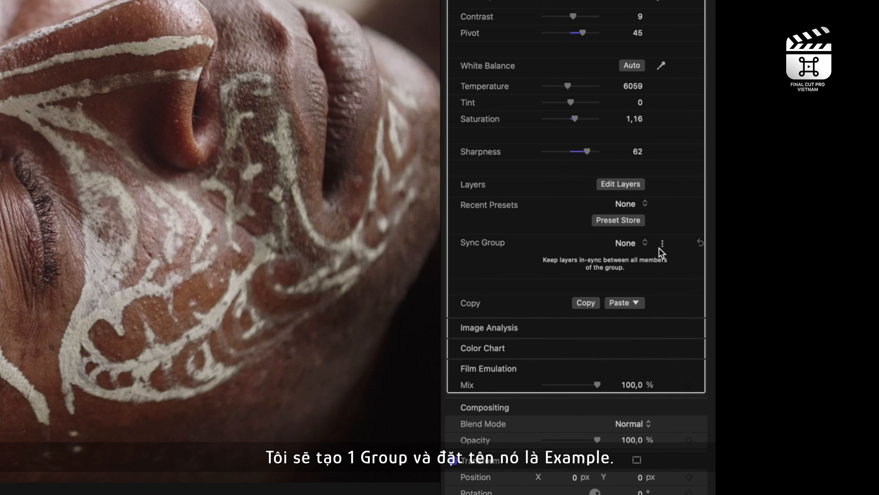
left_click(661, 245)
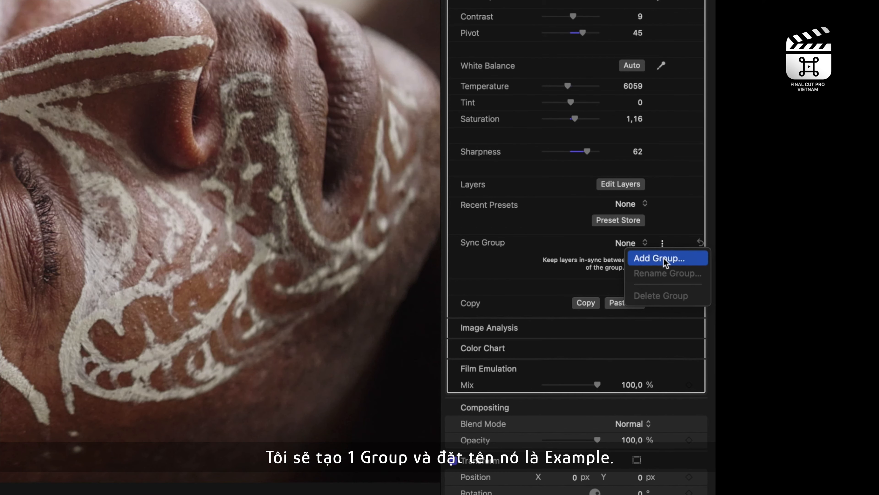
left_click(665, 255)
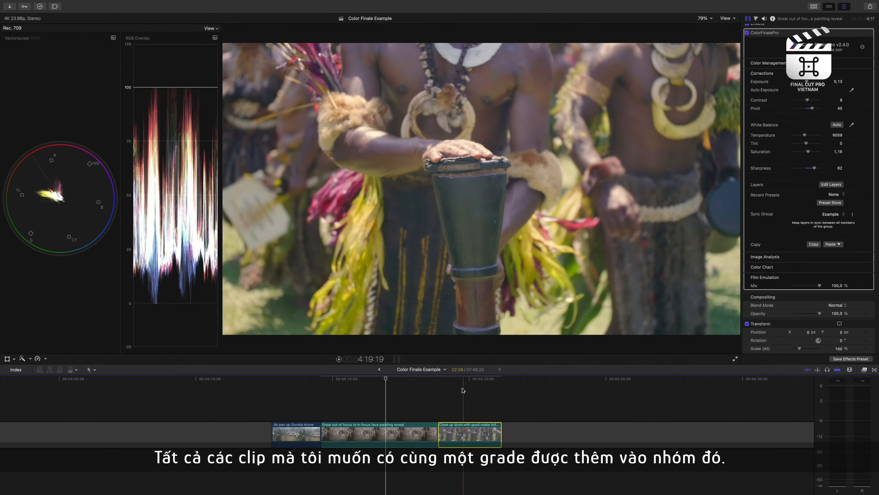
Assign the drum clip to the Example sync group and update its effect with the group's layers.
left_click(462, 433)
left_click(837, 223)
left_click(834, 230)
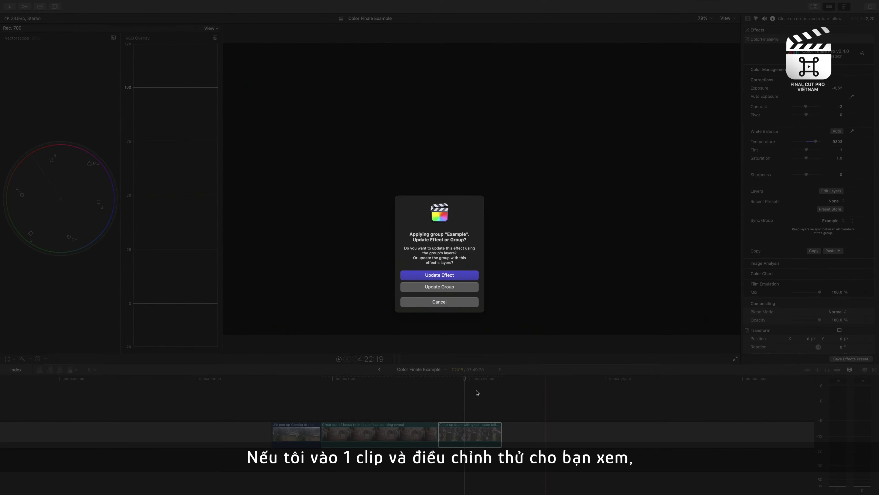
left_click(457, 276)
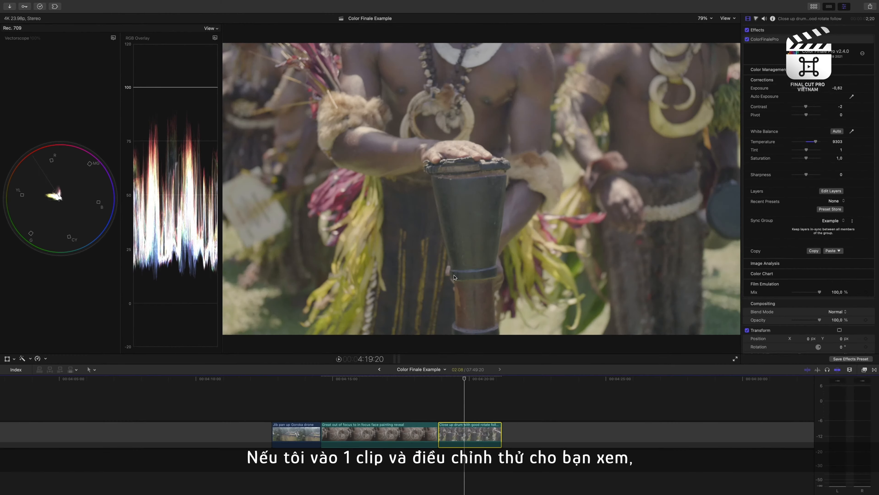
Add a Color Wheels layer to the face painting clip, shift its gamma to red 0,16, green -0,13, blue -0,03, and lower its saturation.
left_click(404, 433)
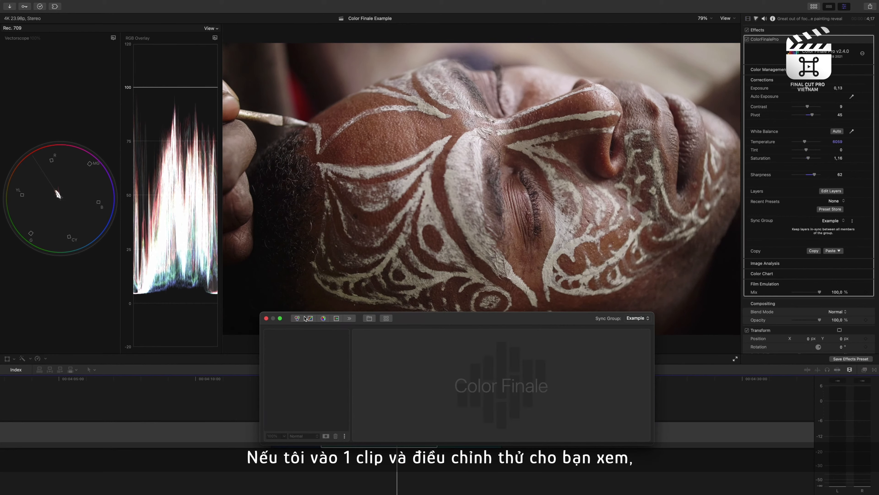
left_click(297, 318)
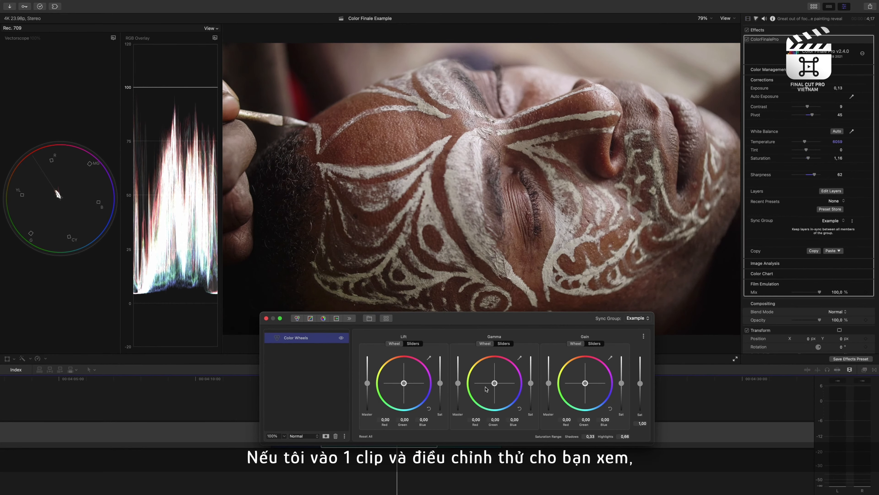
left_click_drag(494, 383, 506, 341)
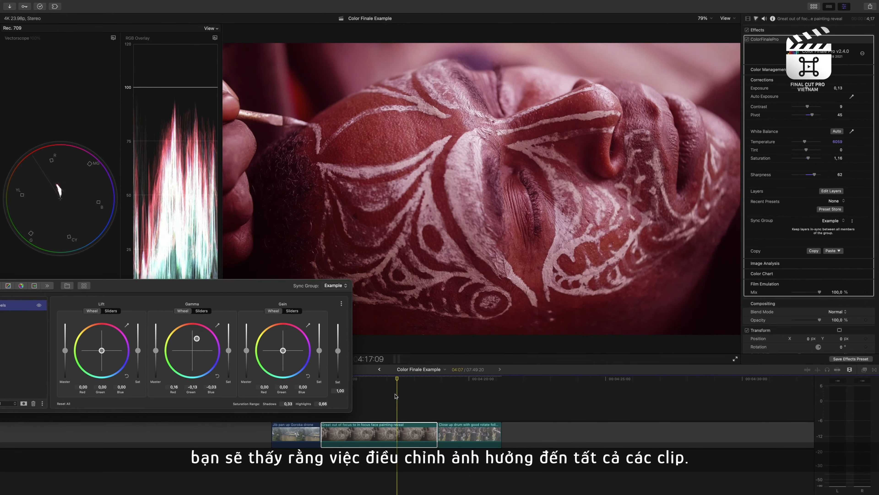
left_click_drag(338, 351, 338, 366)
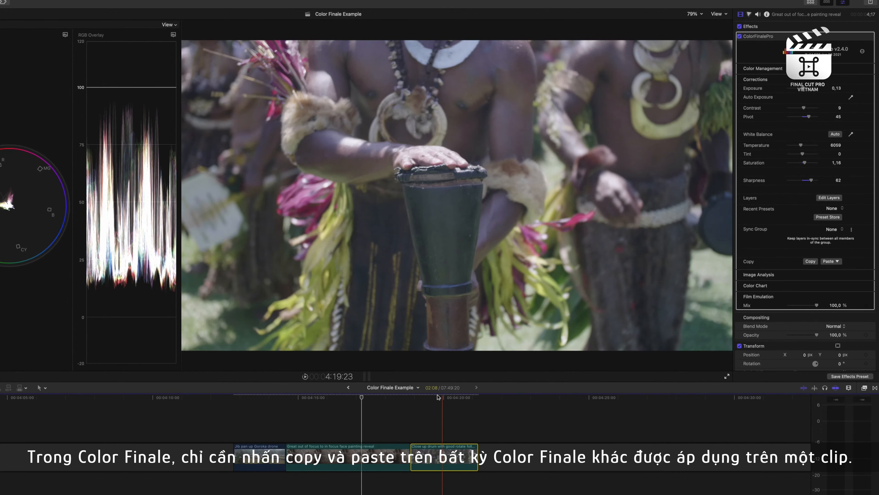
Paste all the copied Color Finale adjustments onto the drum clip.
left_click(442, 396)
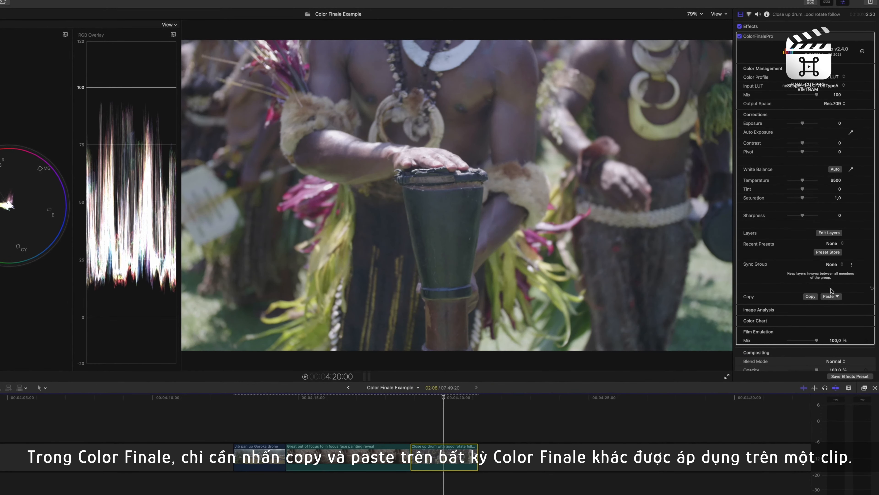
left_click(830, 296)
left_click(847, 305)
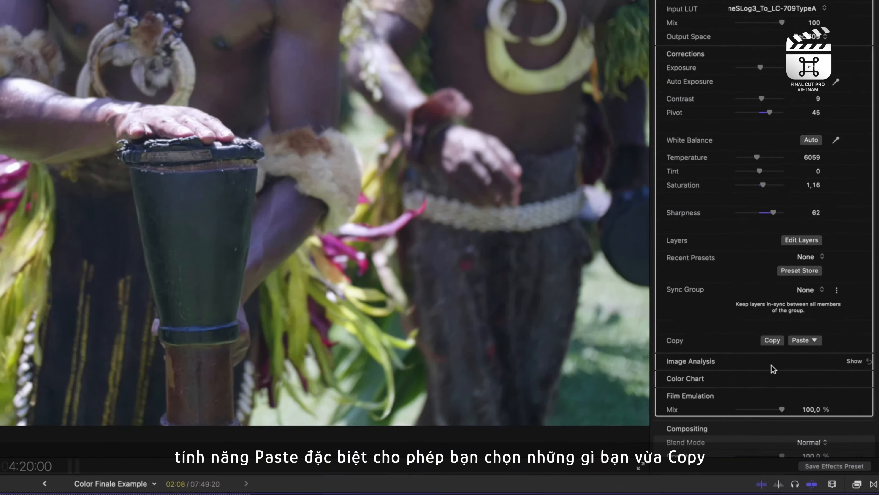
Paste the copied adjustments selectively onto the drum clip, leaving out layers, layer masks and film grain.
left_click(831, 296)
left_click(852, 313)
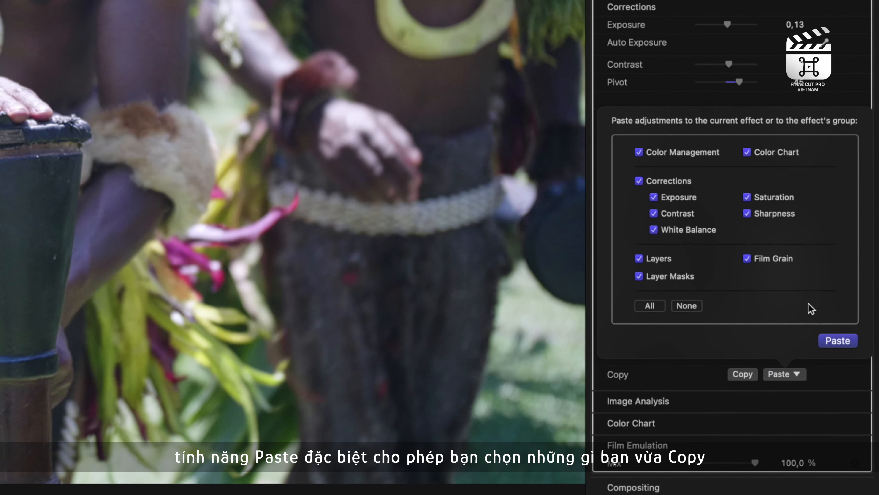
left_click(639, 259)
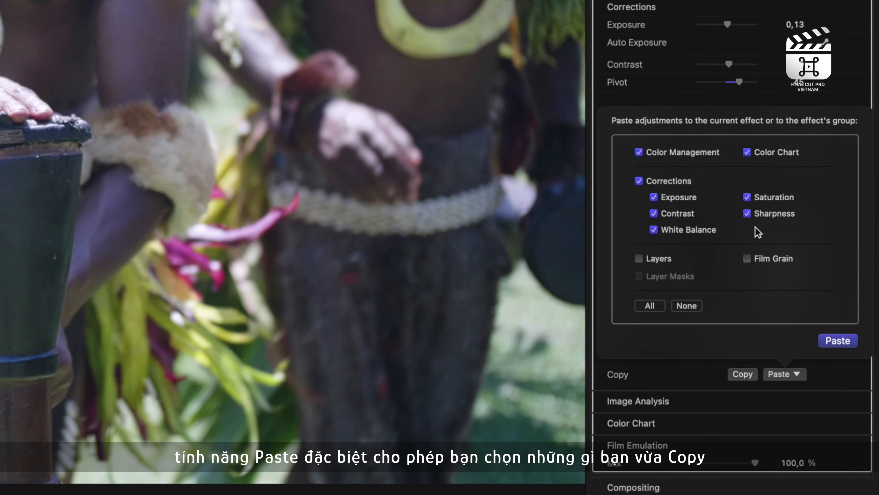
left_click(838, 341)
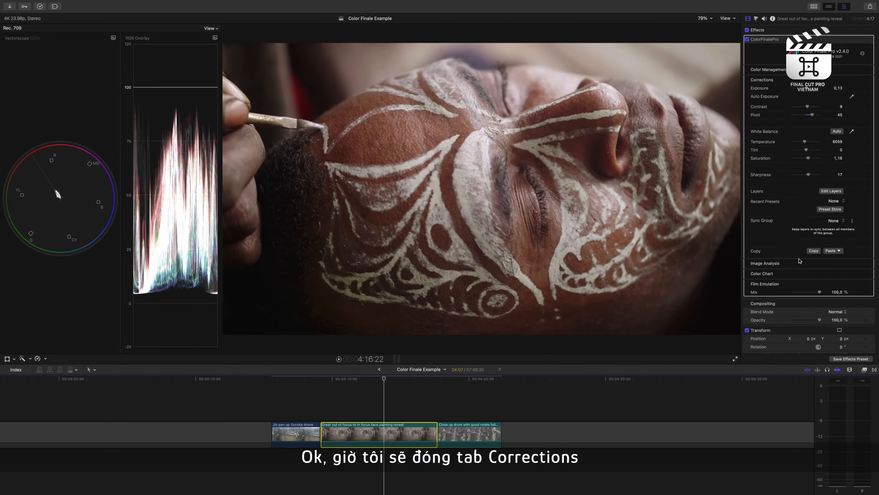
Turn on False Color in the image analysis of the face painting clip and try adjusting the gain master level.
left_click(860, 80)
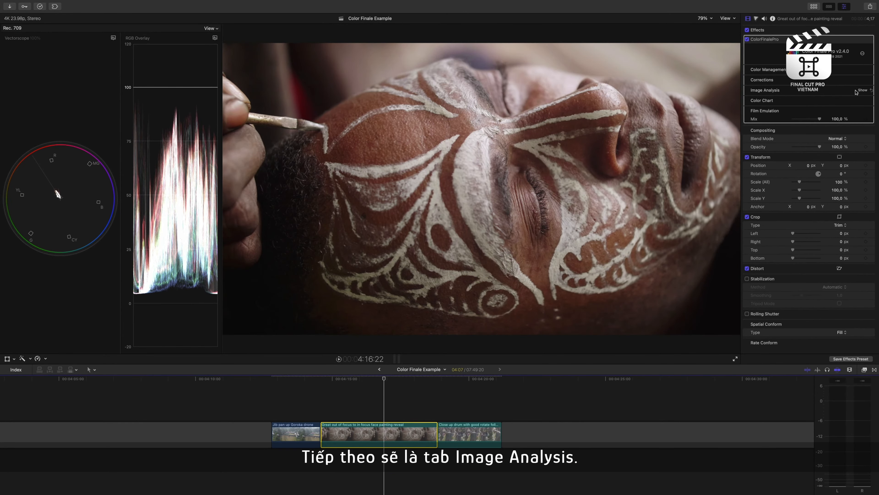
left_click(862, 90)
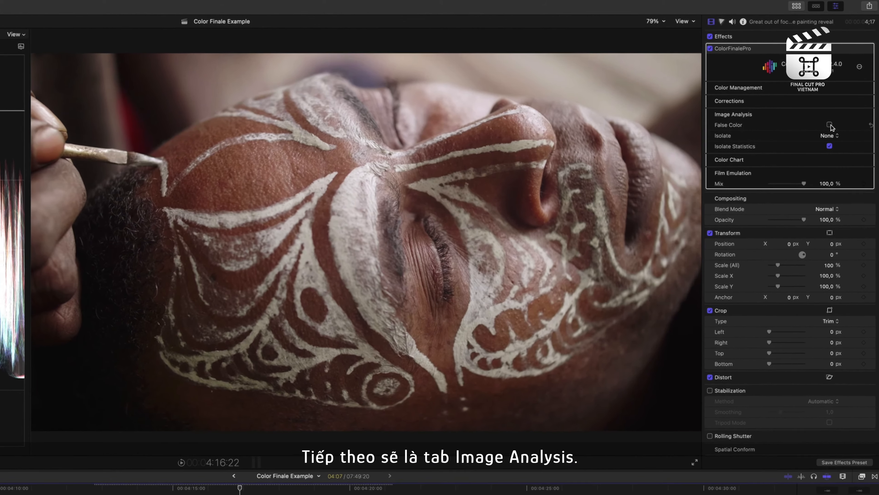
left_click(839, 98)
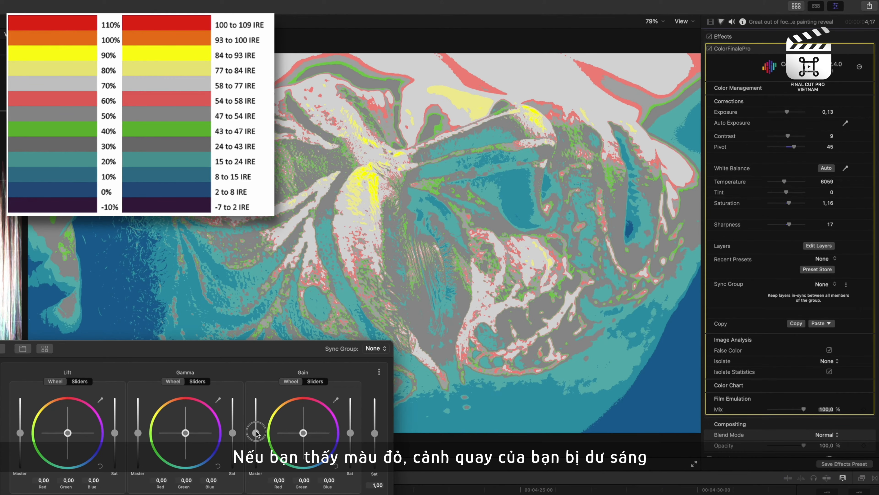
mouse_move(256, 432)
left_mouse_down()
mouse_move(259, 419)
mouse_move(260, 467)
mouse_move(265, 417)
mouse_move(264, 436)
left_mouse_up()
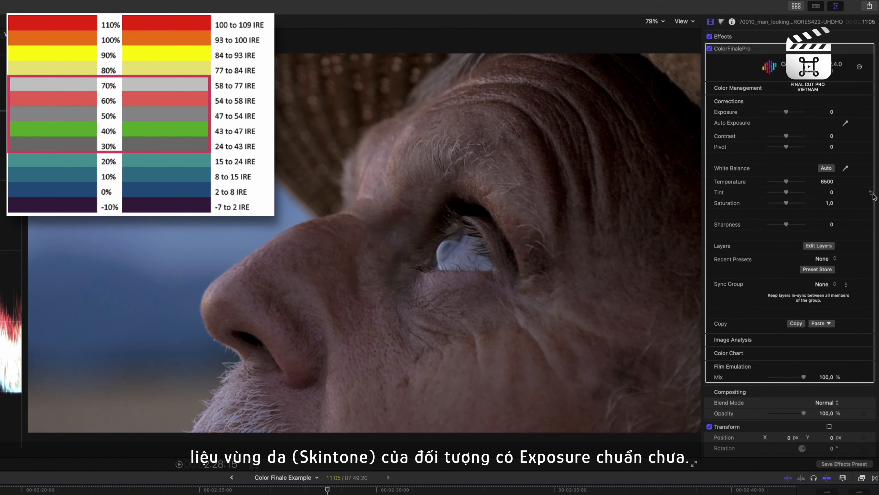
Turn on False Color for the old man close-up and compare it with the normal image.
left_click(860, 340)
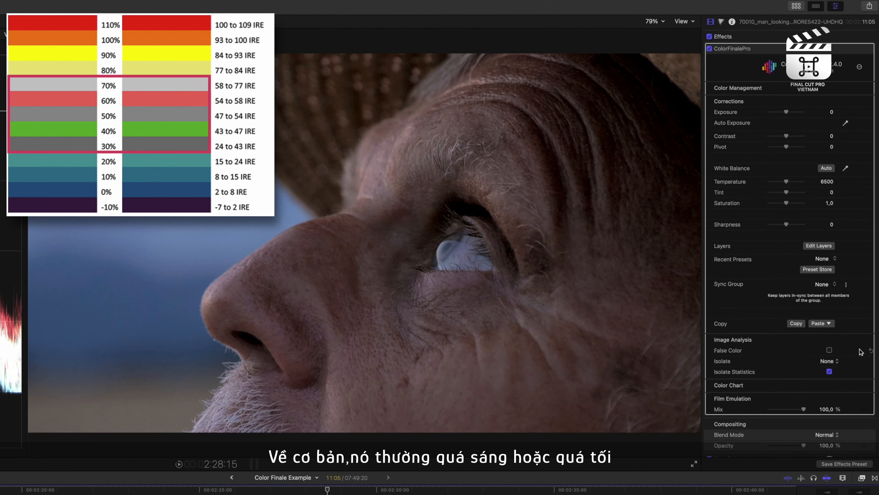
left_click(829, 350)
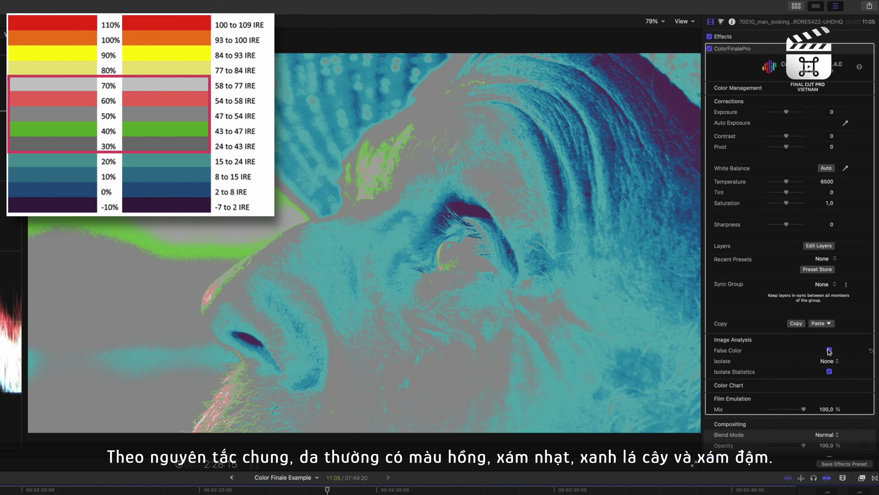
left_click(830, 350)
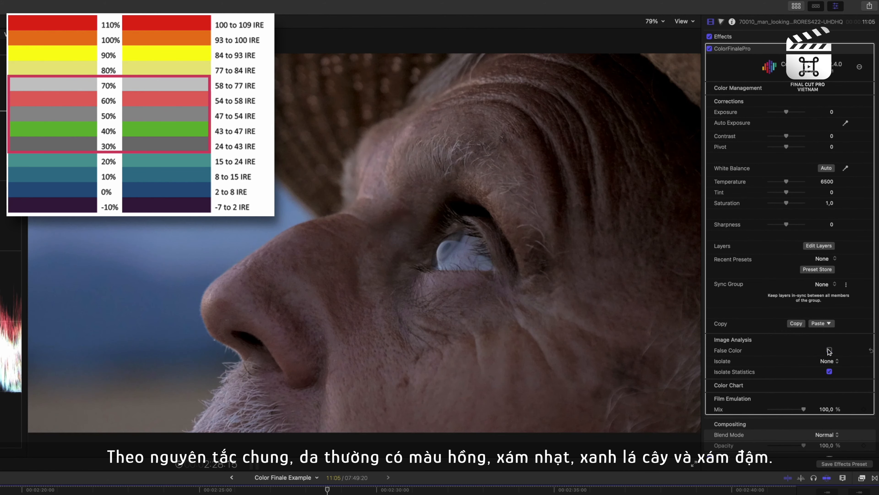
left_click(829, 350)
Raise the exposure of the old man close-up to 1,36, compare with and without False Color, and leave False Color off.
left_click_drag(791, 115, 792, 114)
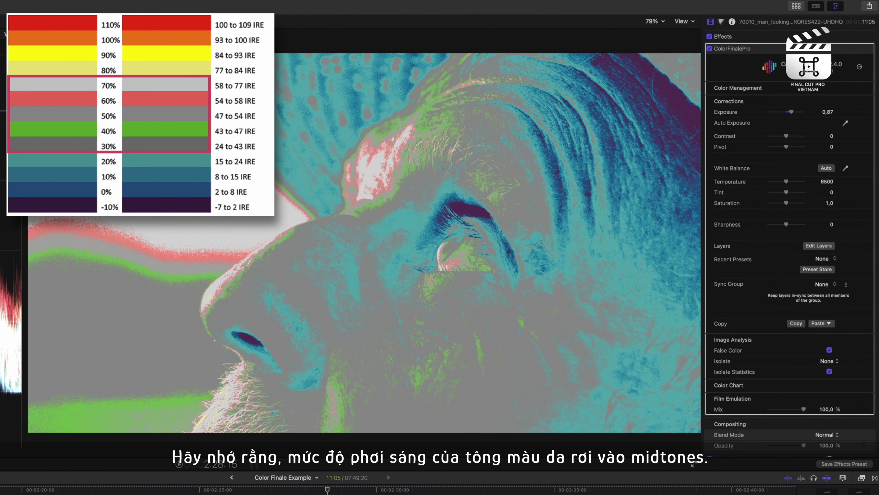
left_click_drag(793, 115, 796, 115)
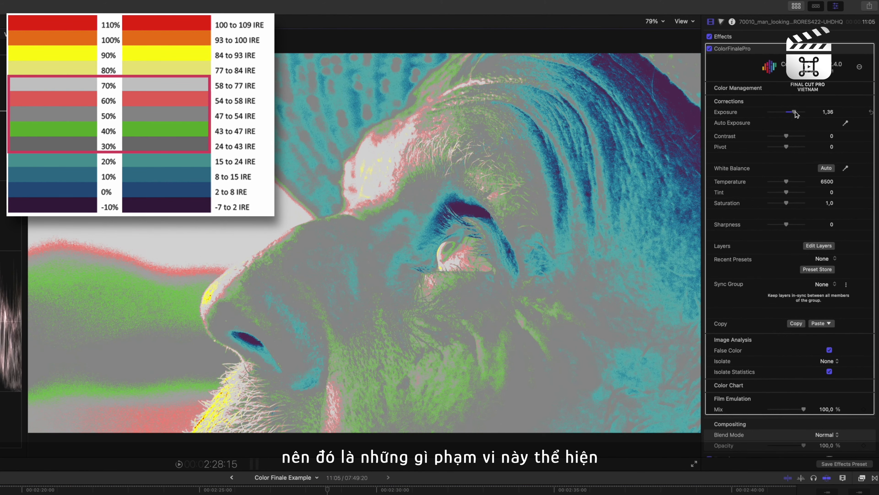
left_click(830, 350)
left_click(830, 350)
left_click(830, 350)
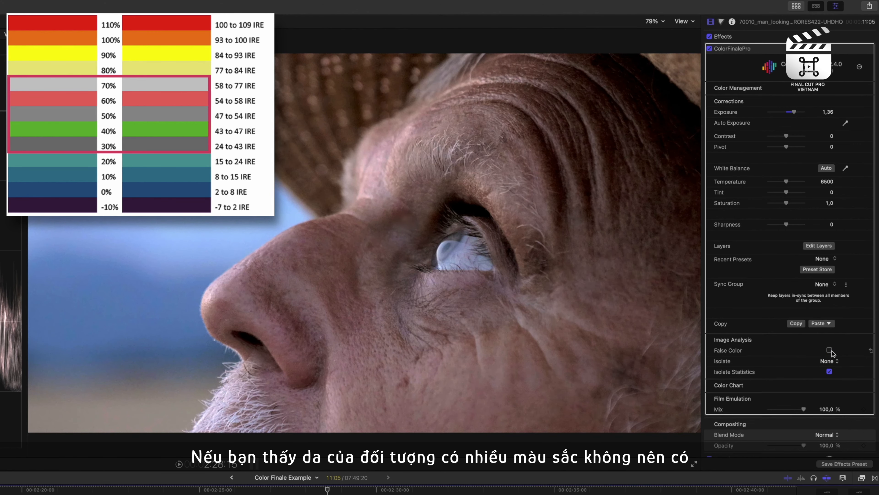
Turn off False Color on the face painting clip and isolate part of the image with an Ellipse.
left_click(871, 113)
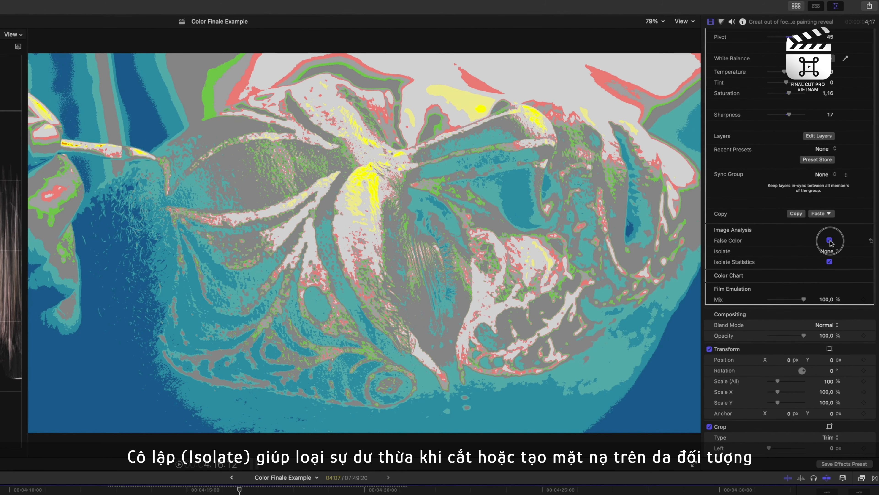
left_click(830, 240)
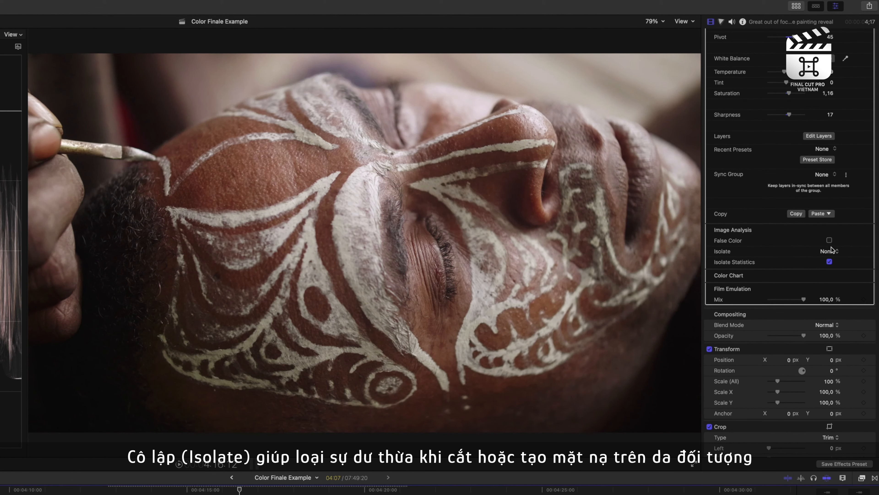
left_click(830, 252)
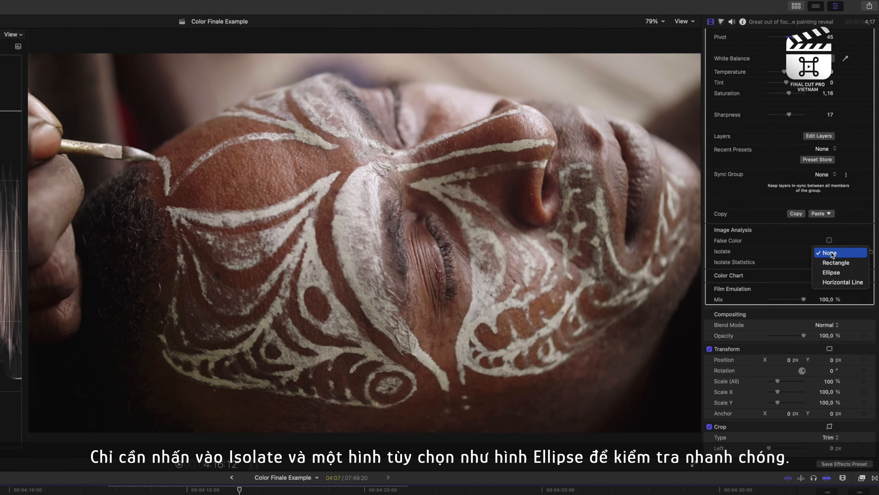
left_click(839, 273)
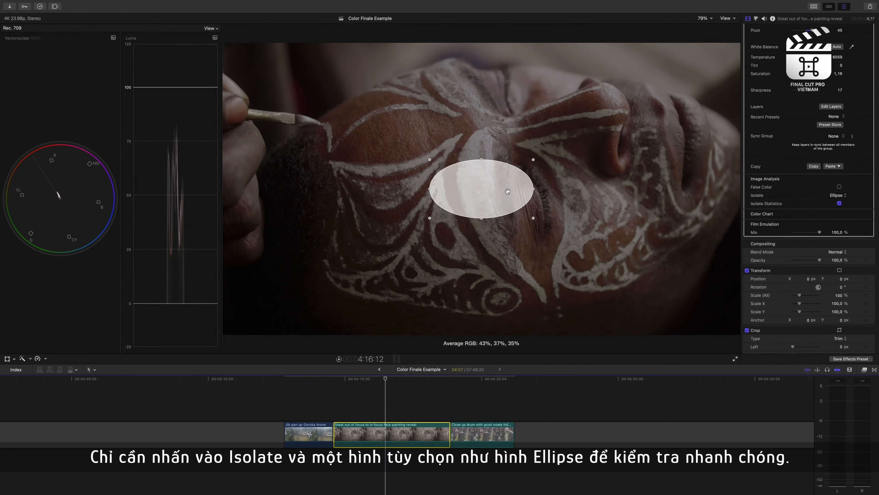
Shrink and move the isolation ellipse onto the unpainted forehead skin and open the clip's layer editor.
left_click_drag(381, 246, 302, 187)
left_click_drag(434, 146, 412, 139)
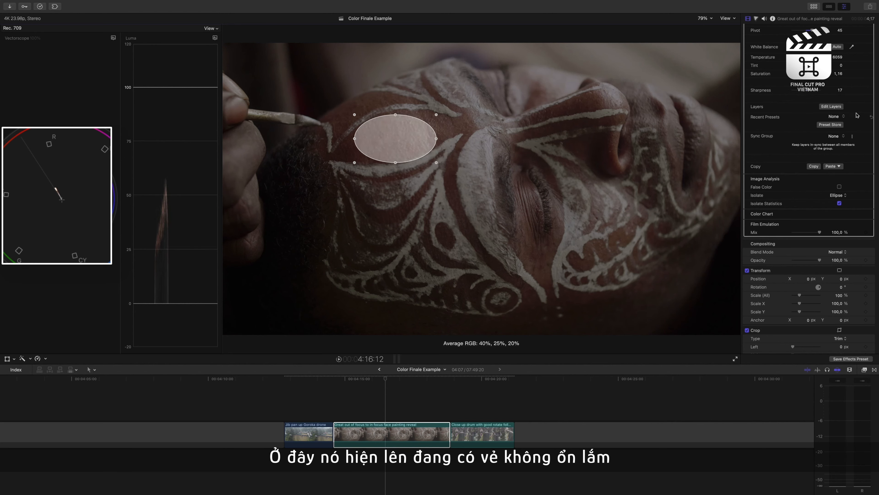
left_click(833, 107)
left_click_drag(326, 268, 431, 232)
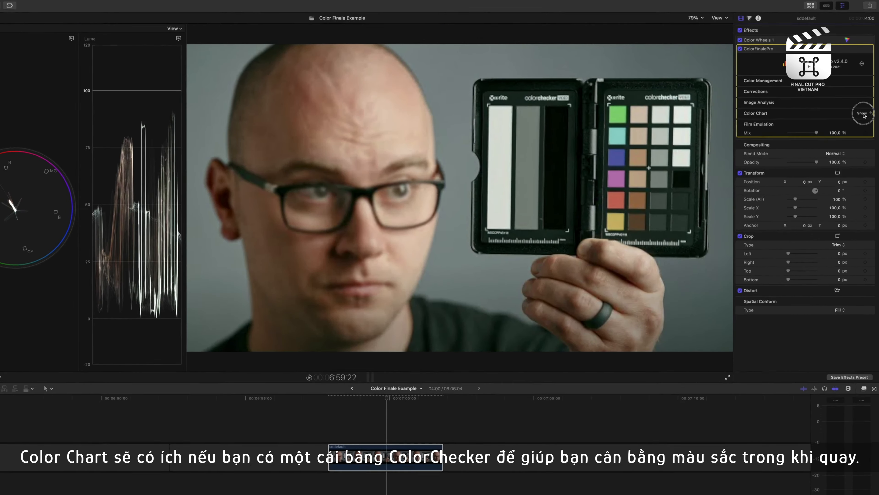
Show the Color Chart settings of the portrait clip and choose ColorChecker Passport Video as the chart to edit.
left_click(864, 115)
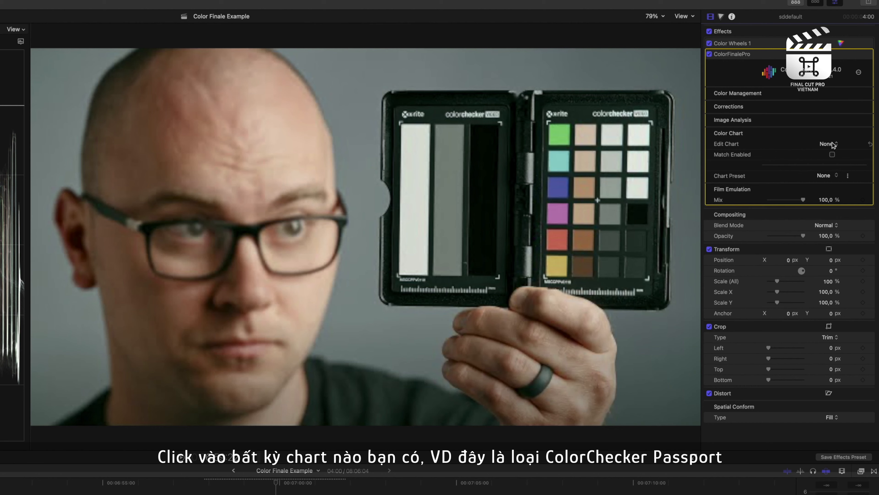
left_click(834, 144)
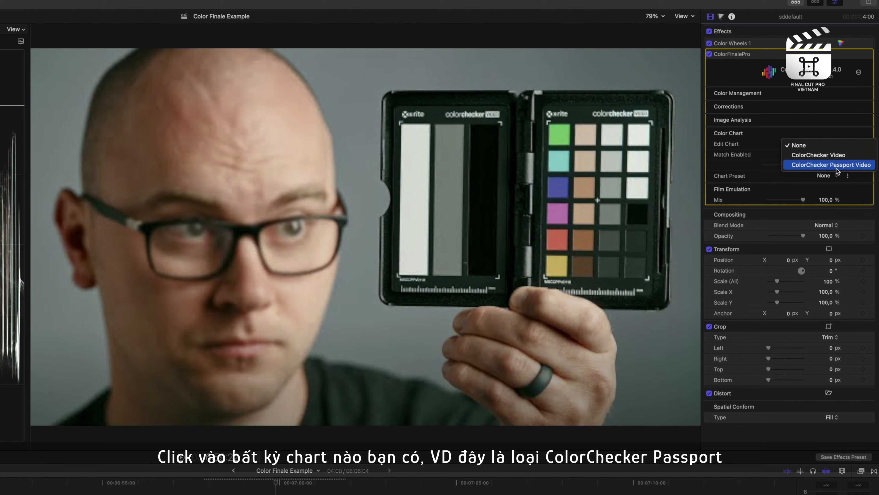
left_click(837, 166)
Fit the four corners of the chart overlay to the color swatches on the ColorChecker held by the man.
left_click(549, 121)
left_click(651, 122)
left_click(648, 278)
left_click(545, 277)
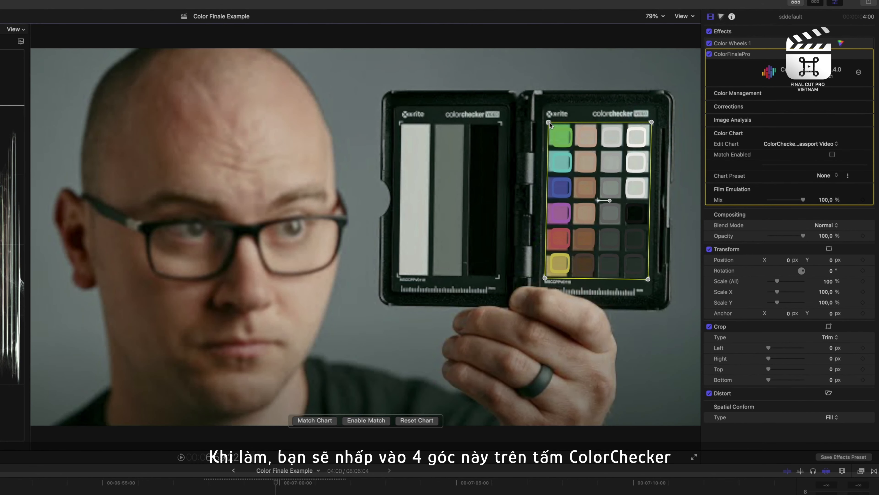
left_click_drag(548, 122, 545, 119)
left_click_drag(545, 278, 542, 282)
left_click_drag(651, 121, 654, 120)
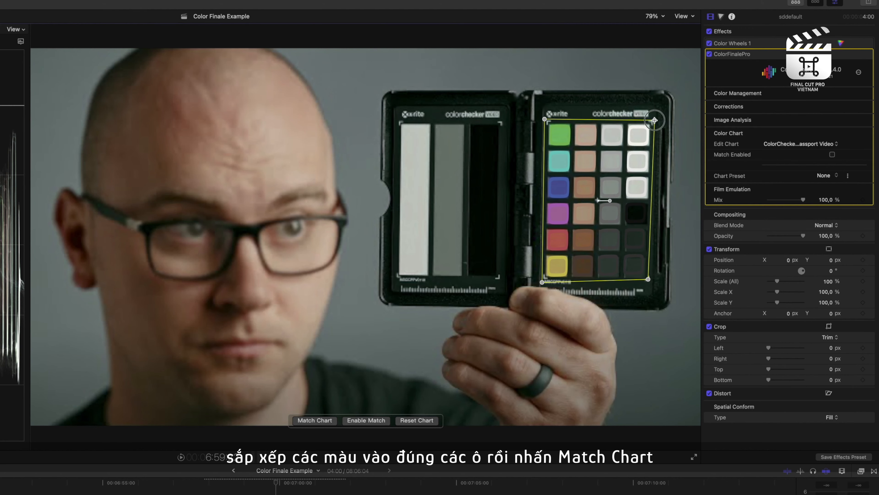
left_click_drag(649, 279, 650, 283)
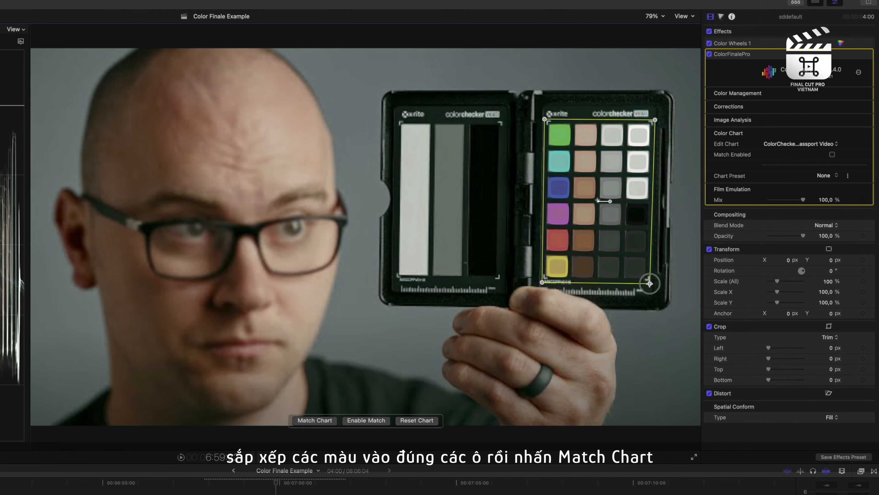
Match the chart, compare the portrait with and without the match, and leave the match enabled.
left_click(329, 421)
left_click(832, 155)
left_click(832, 155)
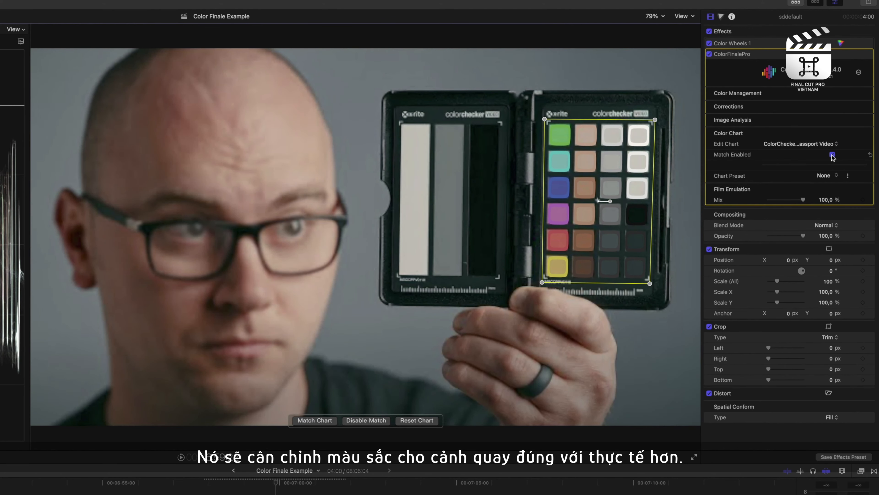
left_click(832, 155)
left_click(832, 154)
left_click(832, 155)
left_click(832, 156)
left_click(832, 156)
left_click(832, 155)
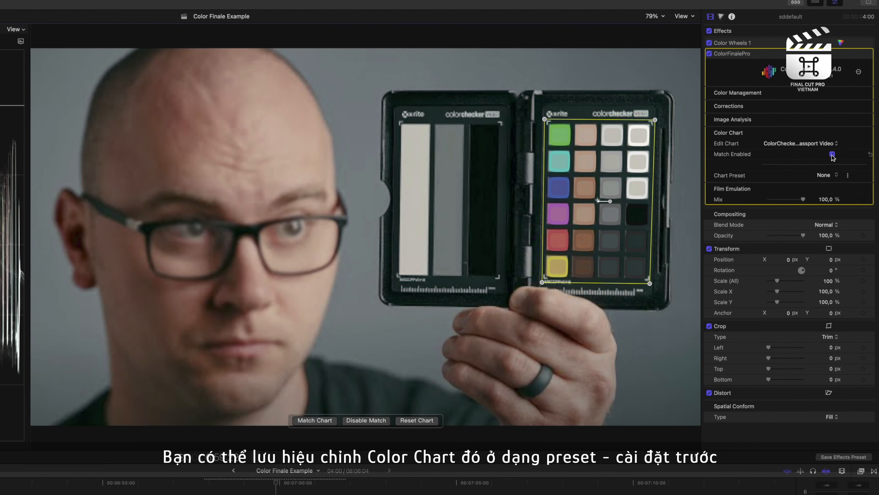
Save the color chart correction as a chart preset named "Correction chart Passp".
left_click(848, 176)
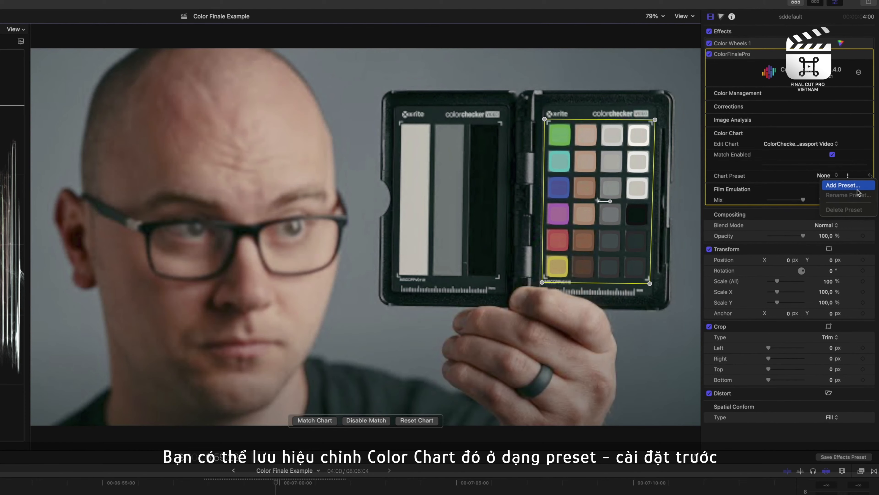
left_click(858, 188)
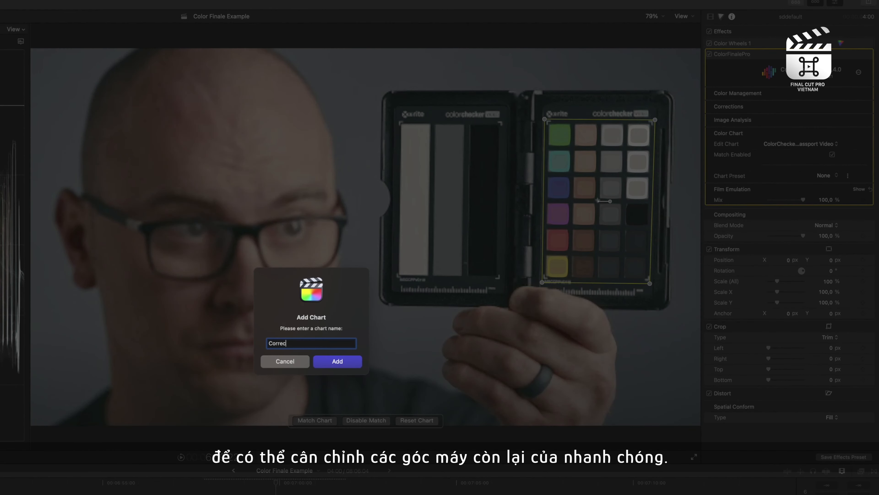
type("Correction chart Passp")
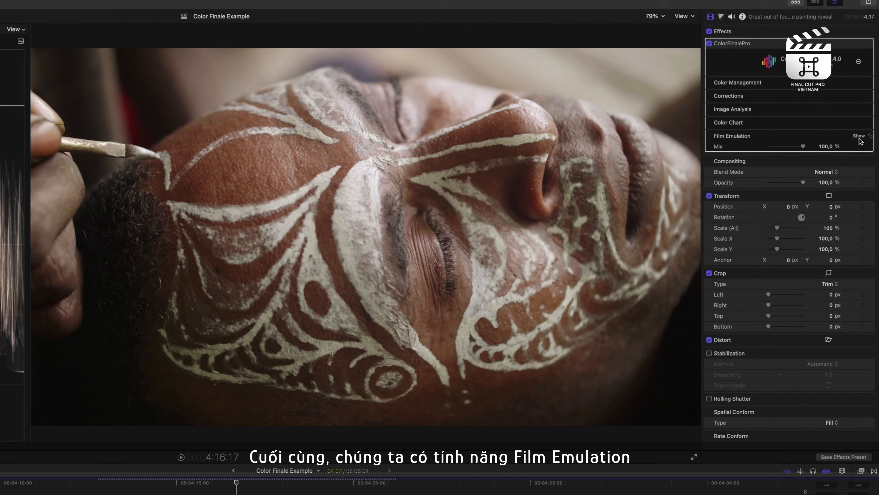
Enable film grain on the face painting clip, adjust grain amount and size, and try out color variation and grain rate.
left_click(860, 136)
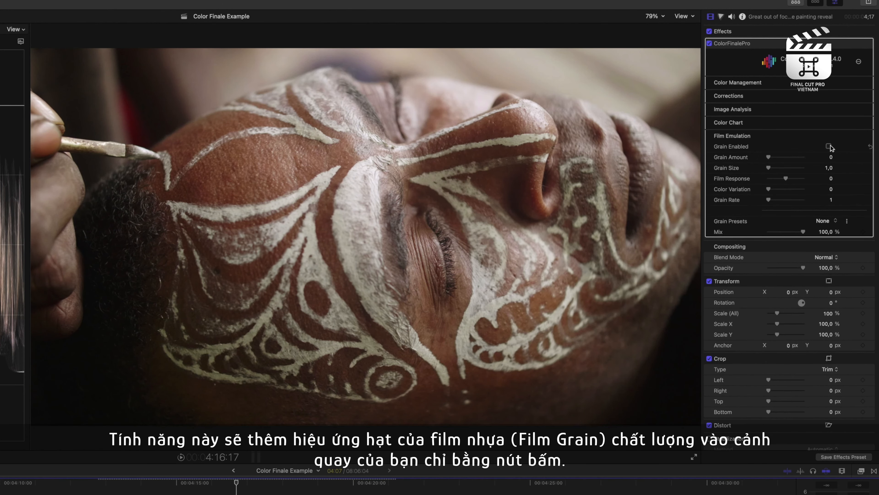
left_click_drag(780, 158, 852, 190)
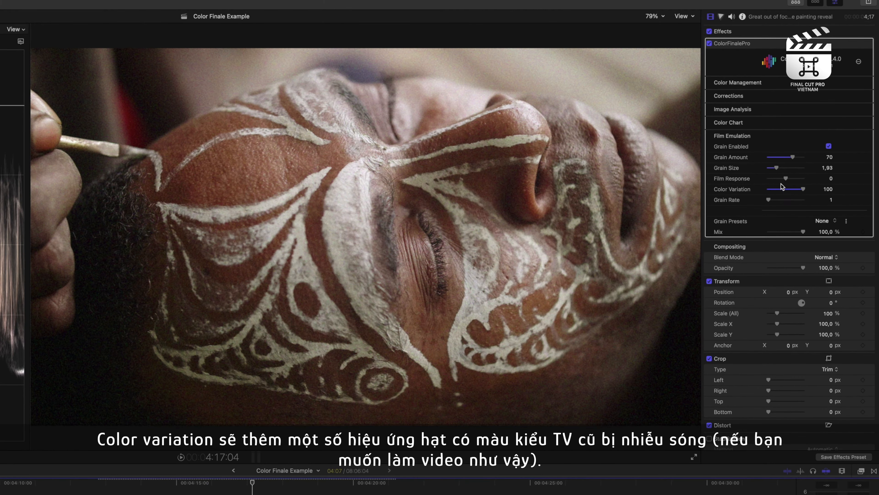
left_click_drag(783, 170, 804, 200)
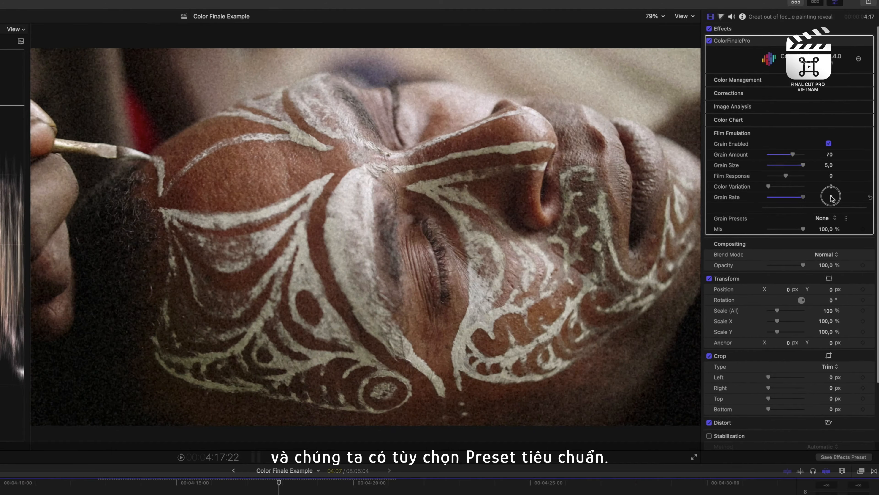
left_click_drag(803, 200, 754, 198)
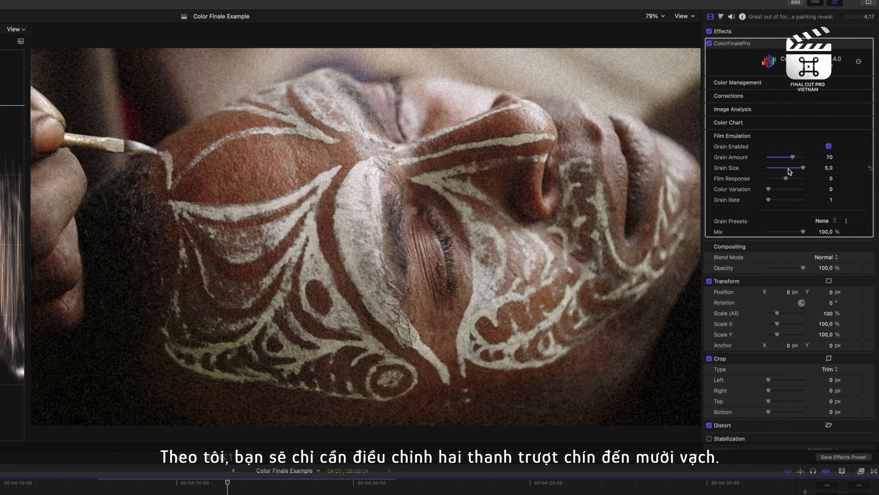
mouse_move(789, 169)
left_mouse_down()
mouse_move(776, 168)
mouse_move(783, 156)
mouse_move(775, 169)
mouse_move(785, 156)
left_mouse_up()
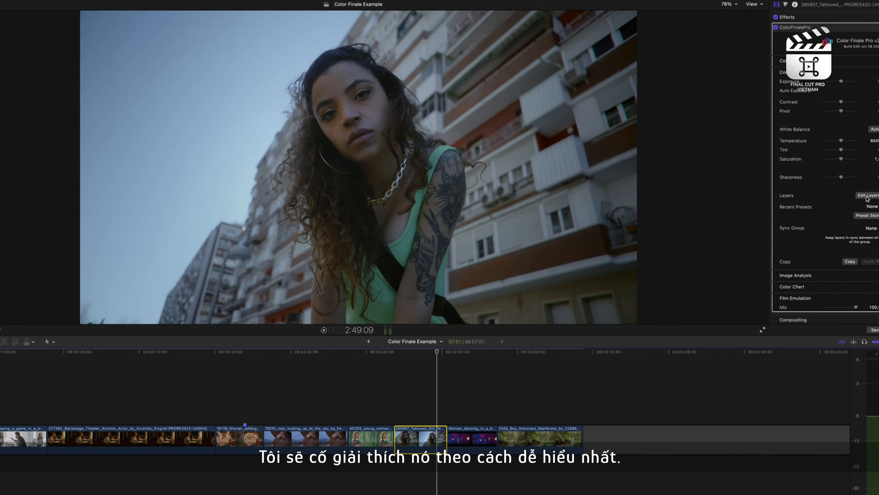
Open the layer editor for the tattooed girl clip and add a Color Wheels layer.
left_click(831, 191)
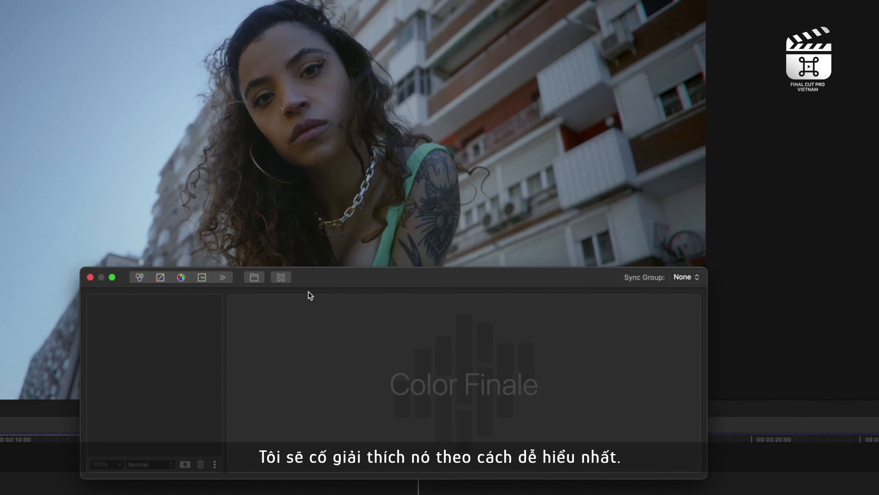
left_click_drag(372, 271, 373, 269)
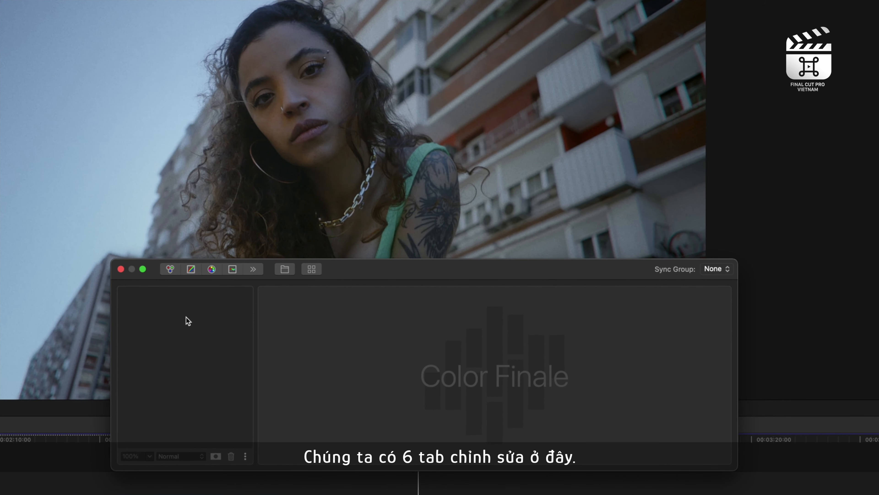
left_click(170, 269)
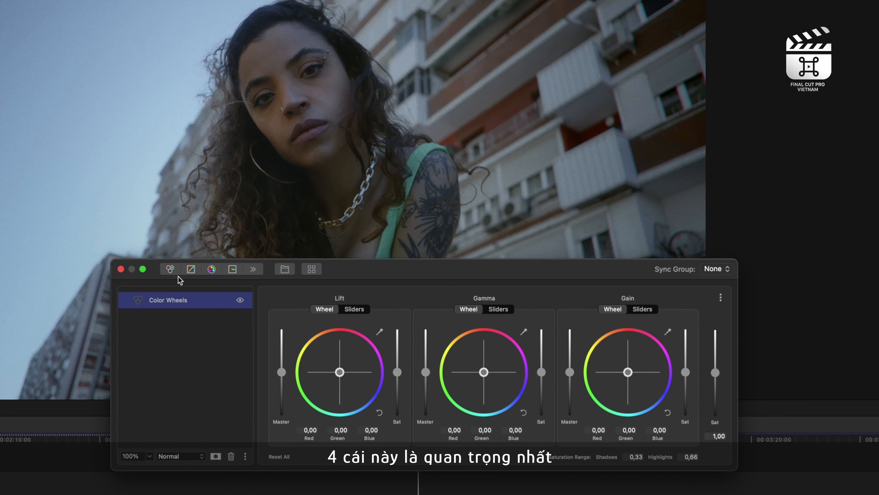
Try adding Curves, Six Vectors, HSL Curves, Shuffle and Filter layers, and delete all of them except Color Wheels.
left_click(191, 273)
left_click(212, 270)
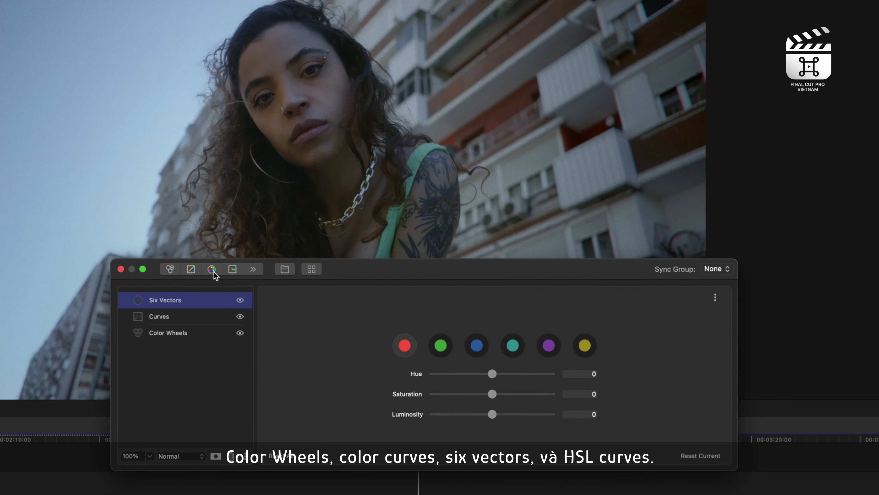
left_click(232, 272)
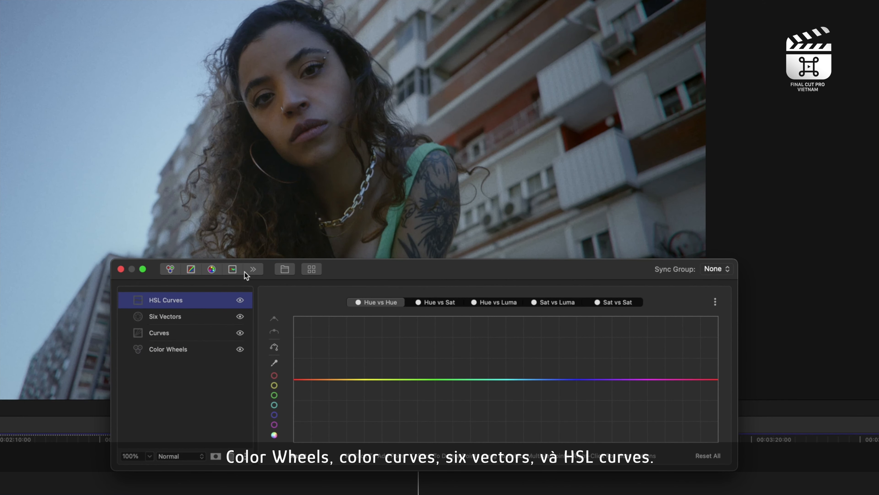
left_click(256, 271)
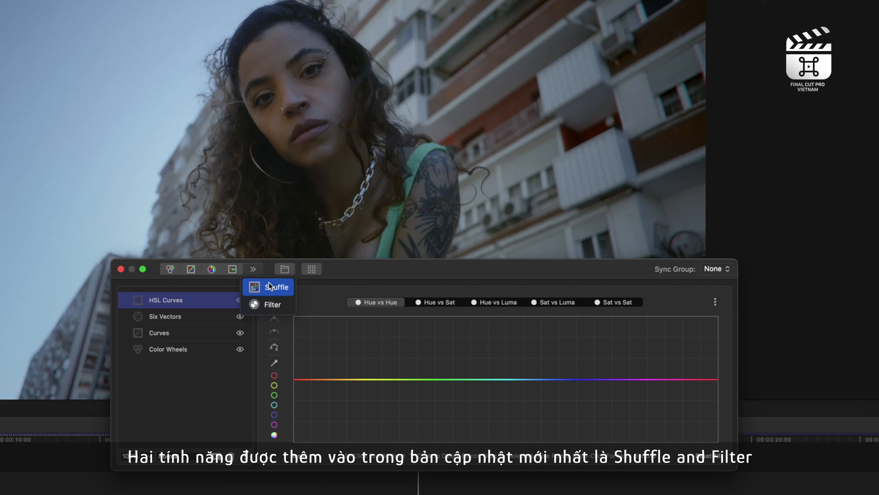
left_click(270, 286)
left_click(253, 271)
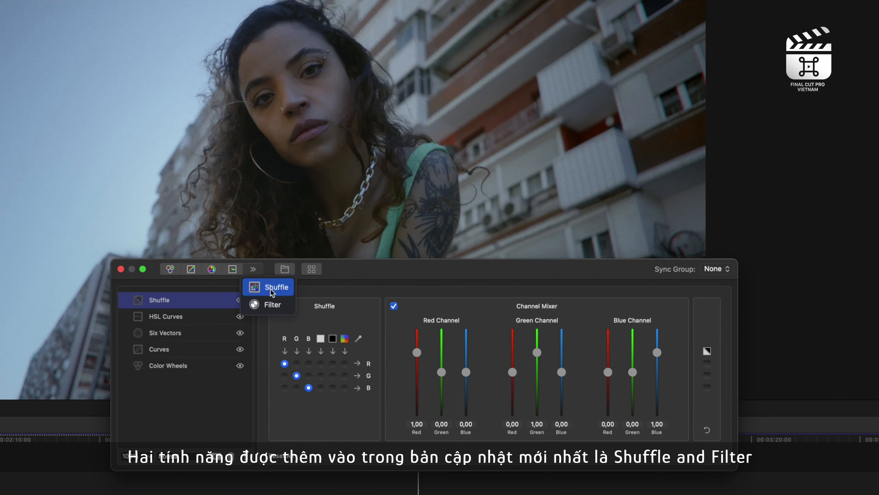
left_click(275, 303)
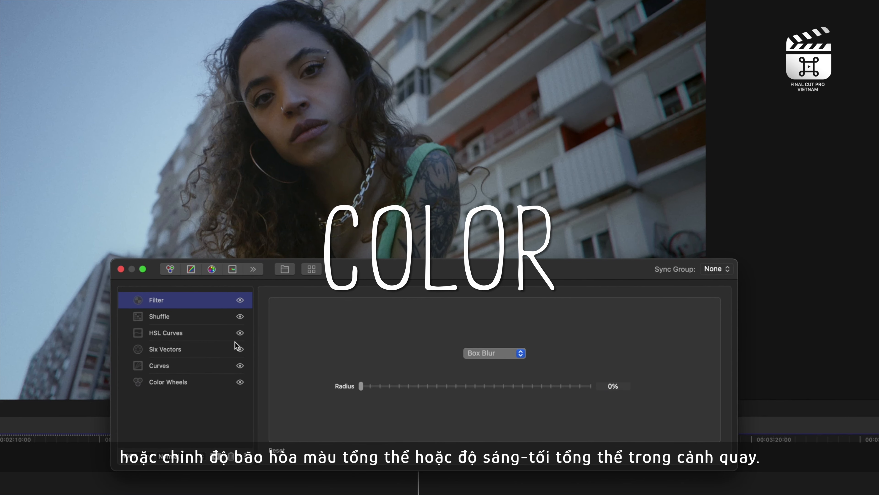
left_click(176, 365, "shift")
key("Delete")
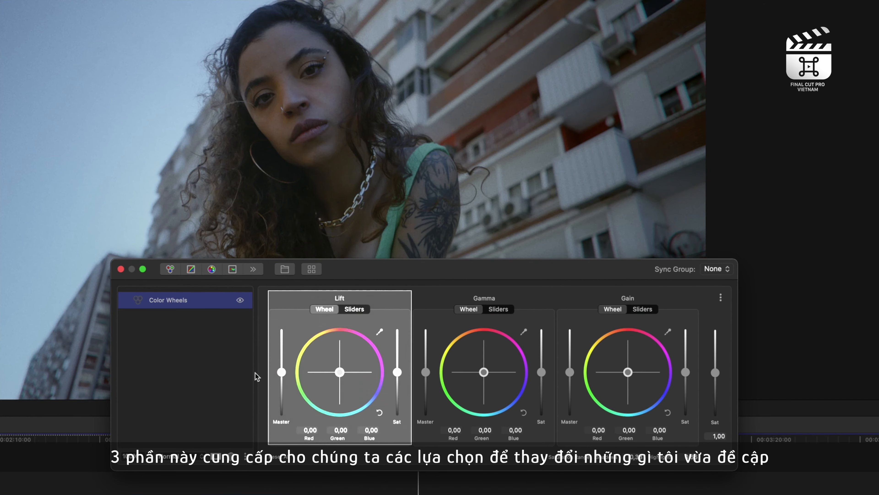
Try changing the Lift color balance, saturation and master level, and reset all the color wheels.
left_click_drag(346, 368, 401, 291)
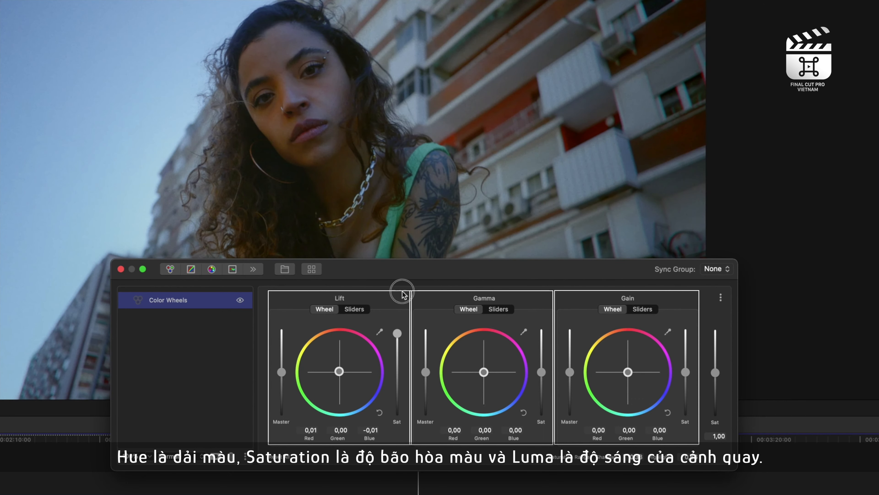
left_click(392, 231)
left_click_drag(397, 333, 385, 382)
mouse_move(282, 372)
left_mouse_down()
mouse_move(281, 347)
mouse_move(282, 384)
mouse_move(282, 333)
mouse_move(281, 381)
left_mouse_up()
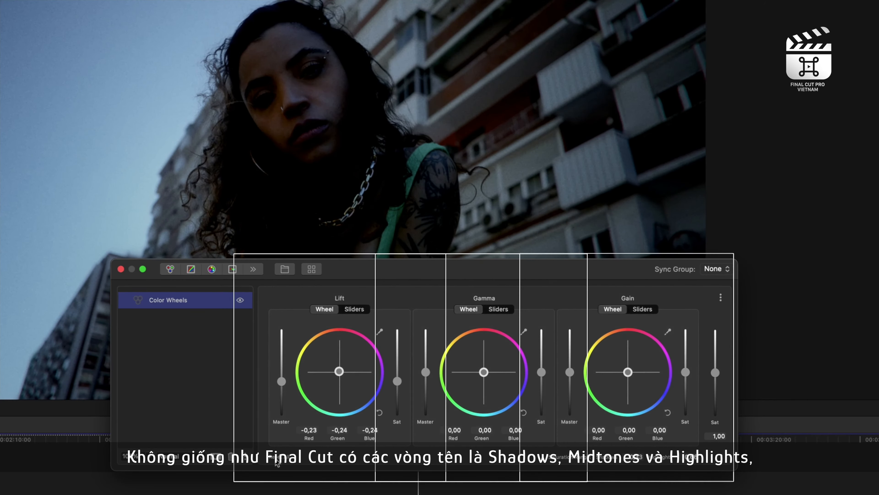
left_click(279, 456)
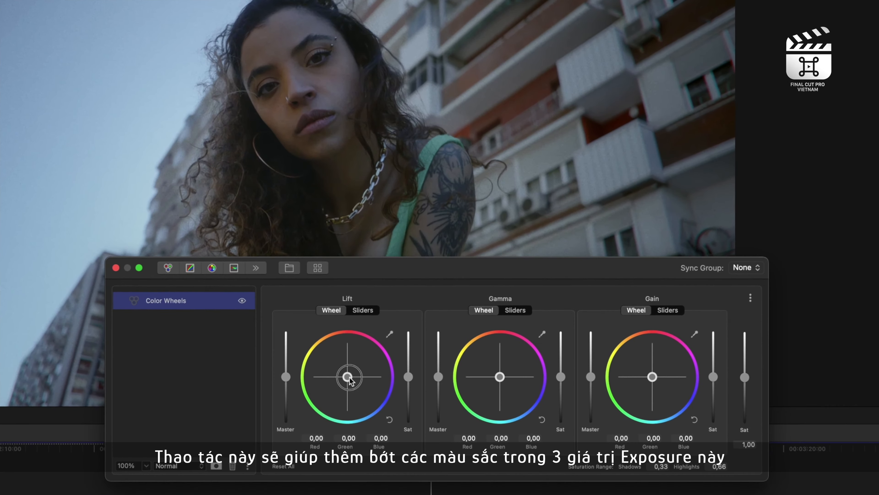
Try tinting the shadows, midtones and highlights with the Lift, Gamma and Gain wheels, and reset all of them.
left_click_drag(391, 290, 391, 271)
left_click_drag(346, 344, 357, 391)
mouse_move(499, 378)
left_mouse_down()
mouse_move(541, 395)
mouse_move(457, 357)
mouse_move(503, 377)
left_mouse_up()
mouse_move(653, 377)
left_mouse_down()
mouse_move(736, 359)
mouse_move(624, 404)
mouse_move(653, 378)
left_mouse_up()
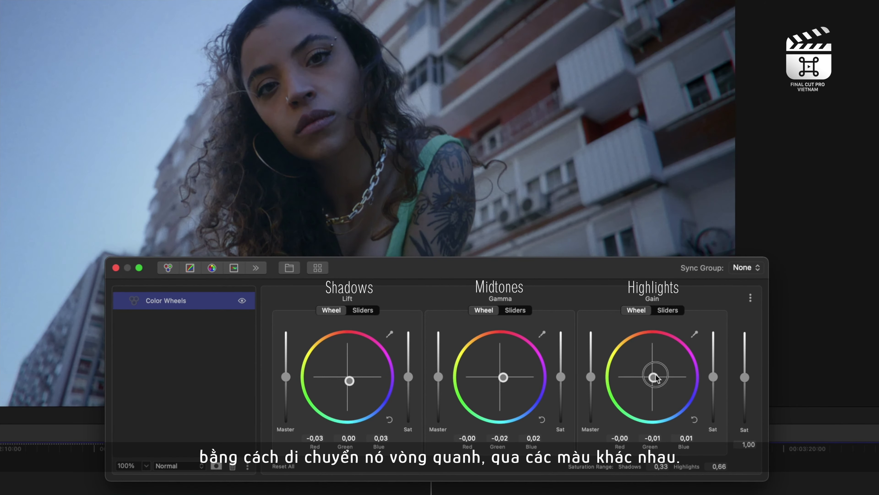
left_click(284, 466)
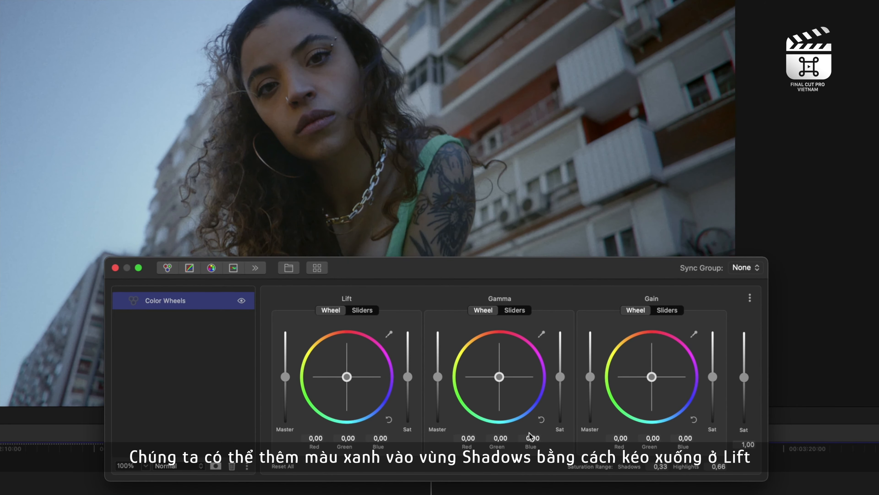
Tint the shadows teal with Lift and the highlights red with Gain, and adjust the saturation of the Lift, Gamma and Gain wheels.
left_click_drag(347, 378, 350, 402)
left_click_drag(659, 381, 655, 338)
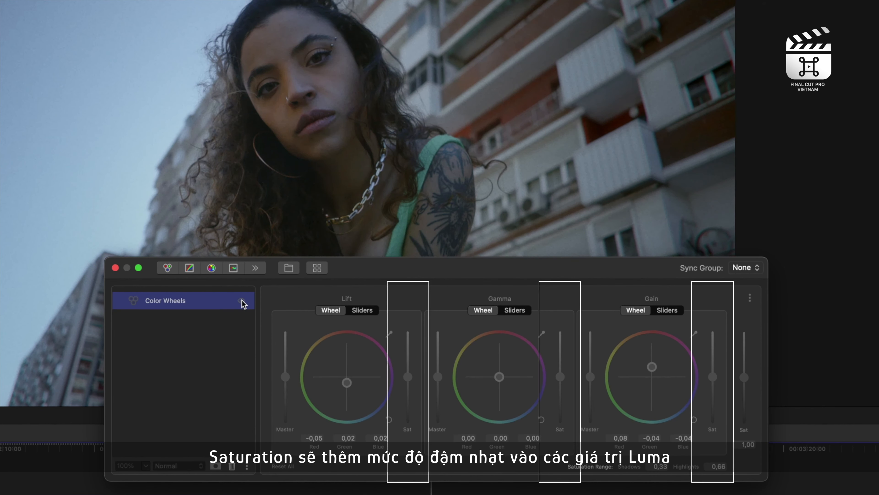
left_click_drag(408, 381, 408, 365)
left_click_drag(561, 377, 560, 350)
left_click_drag(712, 358, 709, 367)
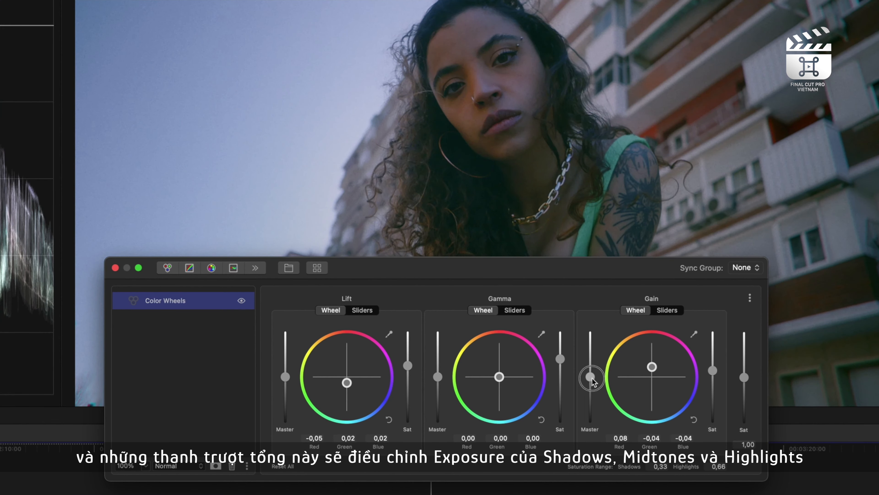
Raise the Gain and Gamma master levels, lower the Lift master slightly, and reduce the overall saturation to 0,91.
left_click_drag(591, 377, 563, 407)
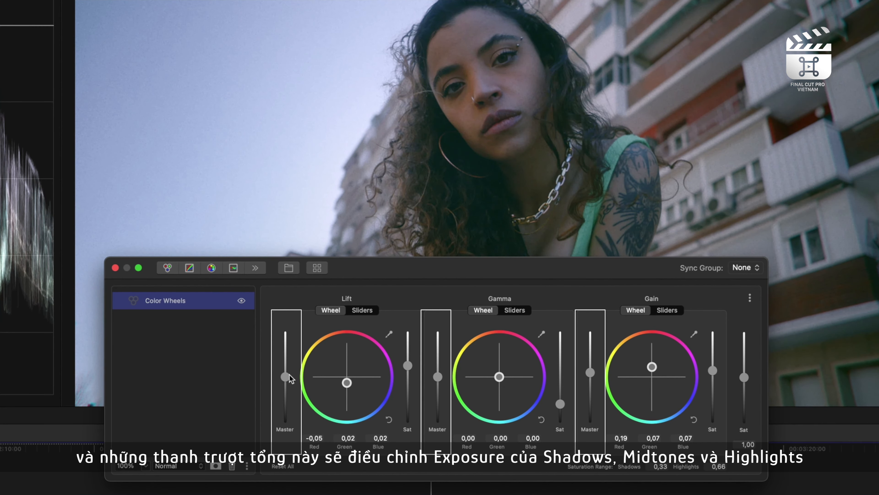
mouse_move(438, 378)
left_mouse_down()
mouse_move(438, 368)
mouse_move(439, 386)
mouse_move(438, 368)
left_mouse_up()
left_click_drag(284, 380, 287, 382)
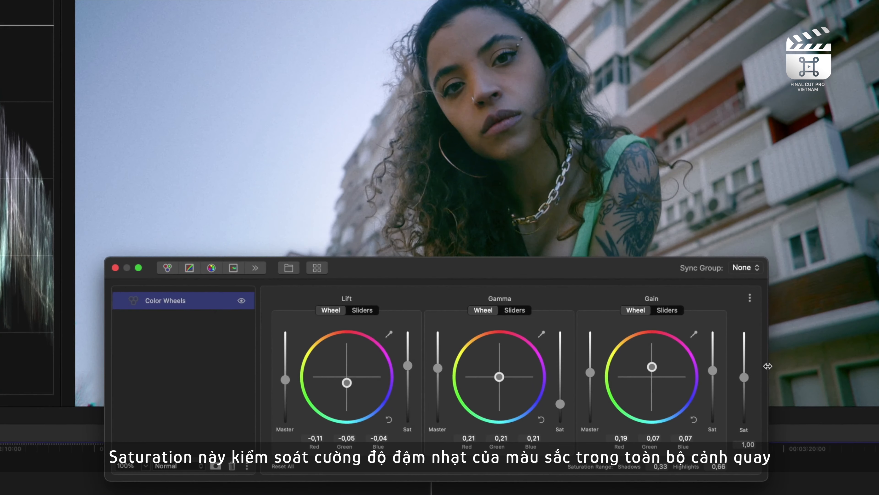
left_click_drag(744, 336, 746, 381)
Show the Gain, Gamma and Lift controls as sliders and adjust Gamma to red 0,09, green 0,19 and blue 0,08.
left_click(668, 310)
left_click(515, 310)
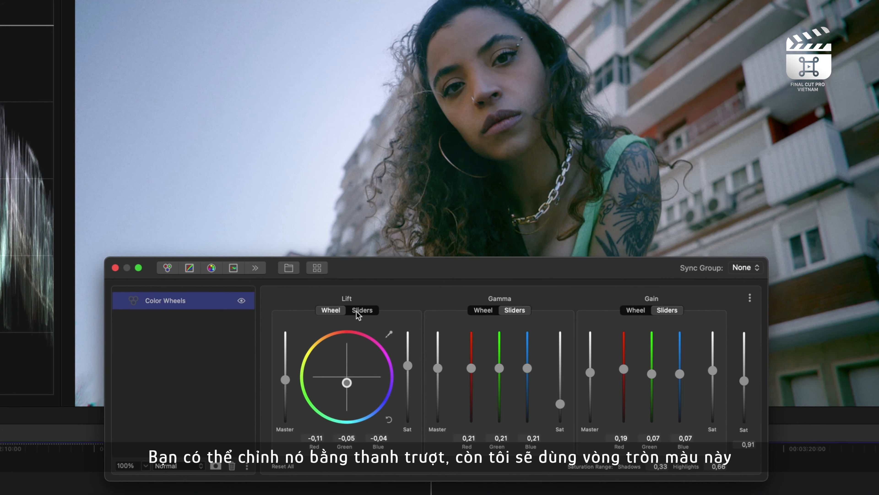
left_click(362, 310)
left_click_drag(500, 368, 471, 373)
left_click_drag(527, 367, 528, 374)
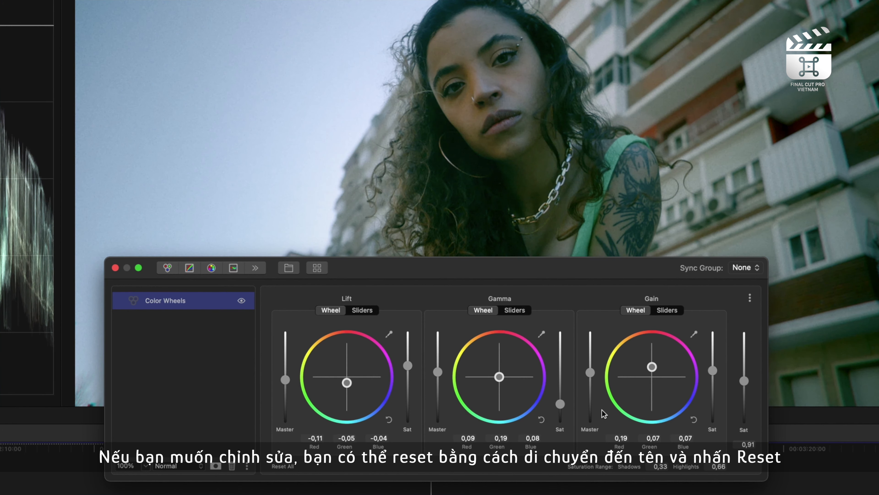
Reset the Gain and Gamma master levels, the Gain saturation, and the individual green and blue values of Gain.
left_click(591, 429)
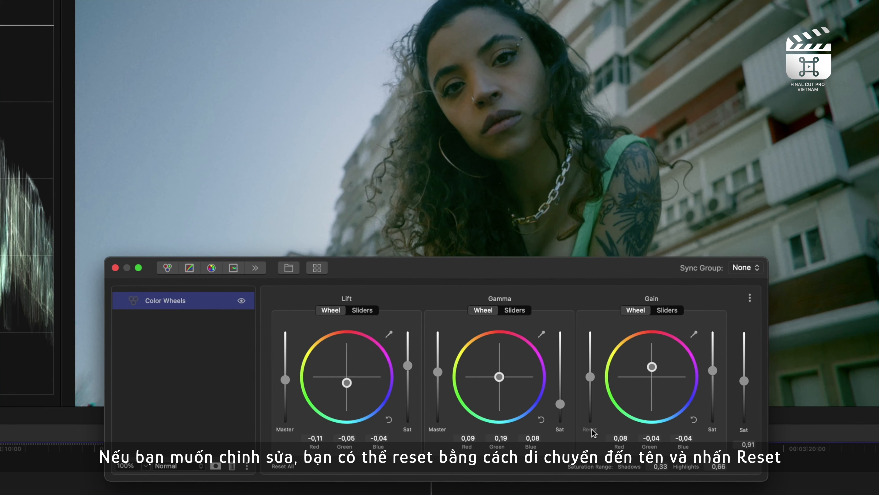
left_click(436, 431)
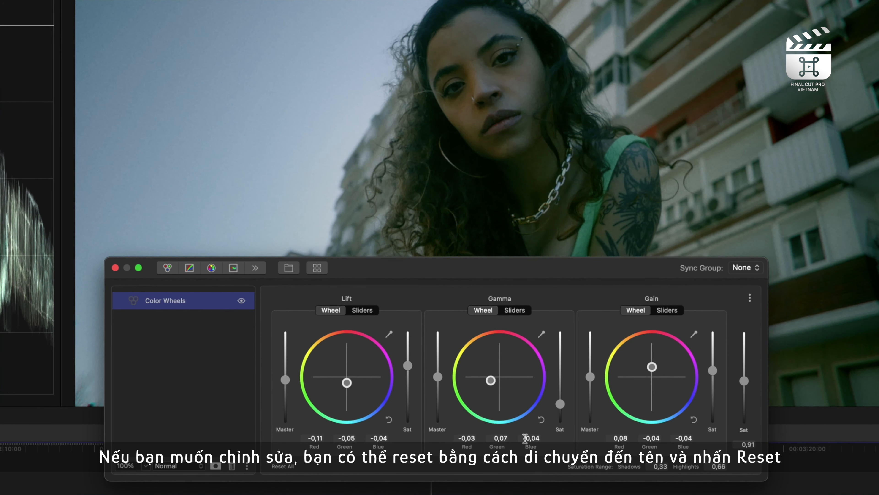
left_click(712, 430)
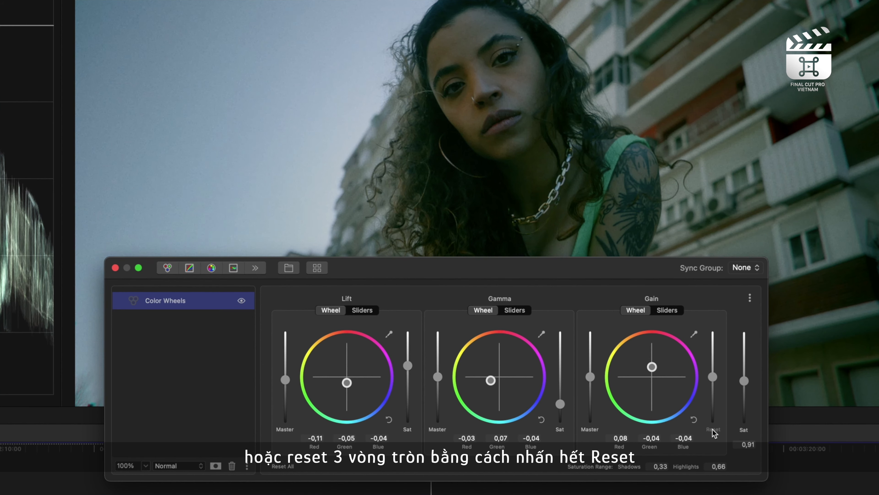
left_click(652, 447)
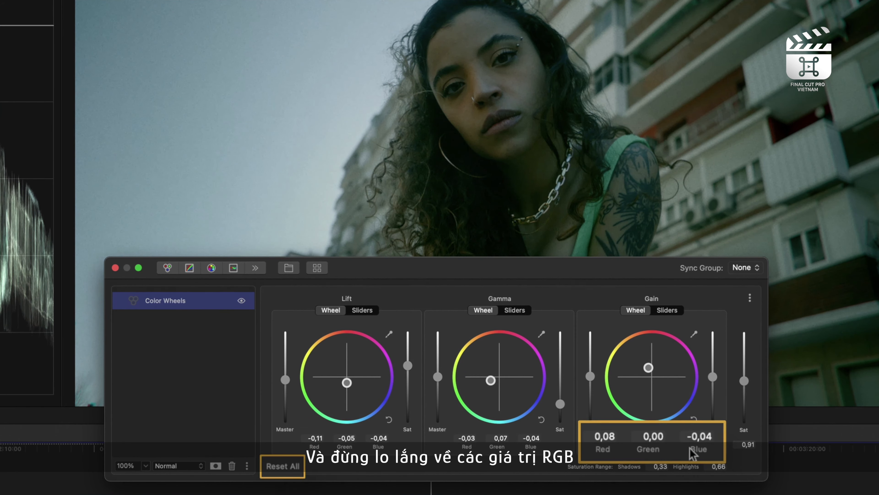
left_click(703, 450)
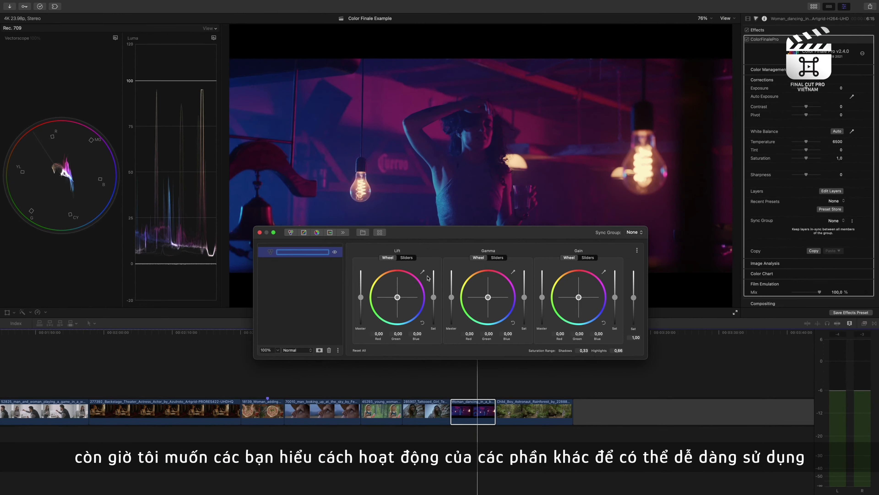
Add a Curves layer to the dancing woman clip and delete its Color Wheels layer.
left_click(304, 232)
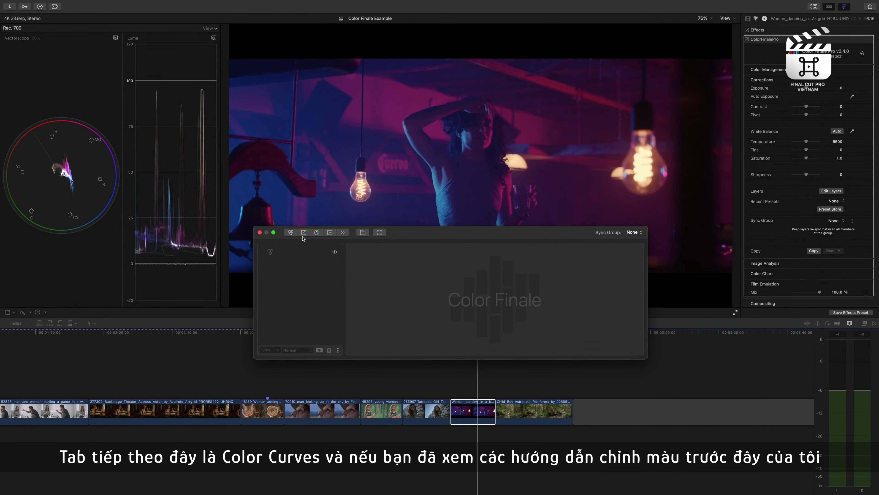
left_click(299, 262)
key("Delete")
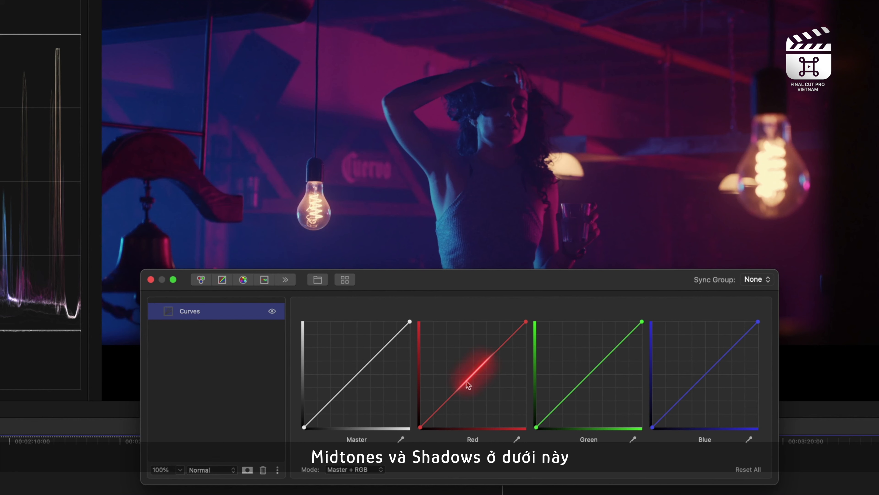
Try shaping S-curves on the Red and Master curves by raising the highlights and lowering the shadows.
left_click_drag(510, 338, 506, 334)
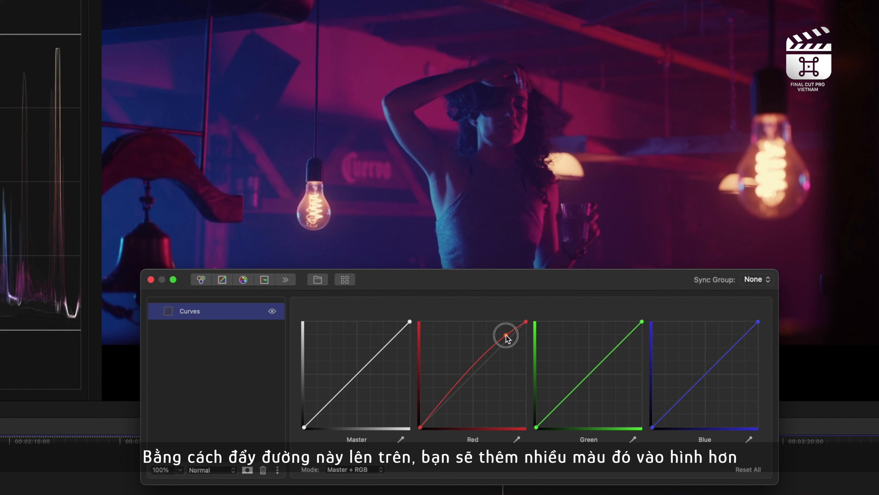
left_click_drag(506, 336, 506, 336)
left_click_drag(435, 407, 443, 414)
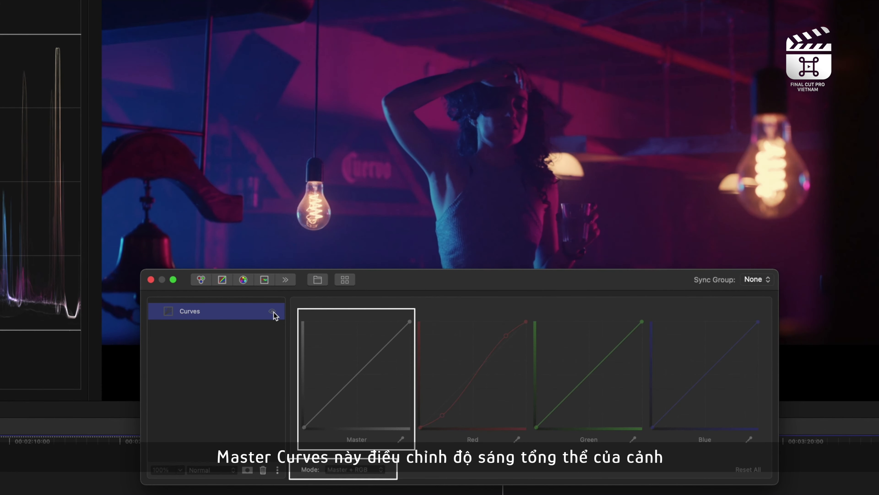
left_click_drag(443, 415, 444, 417)
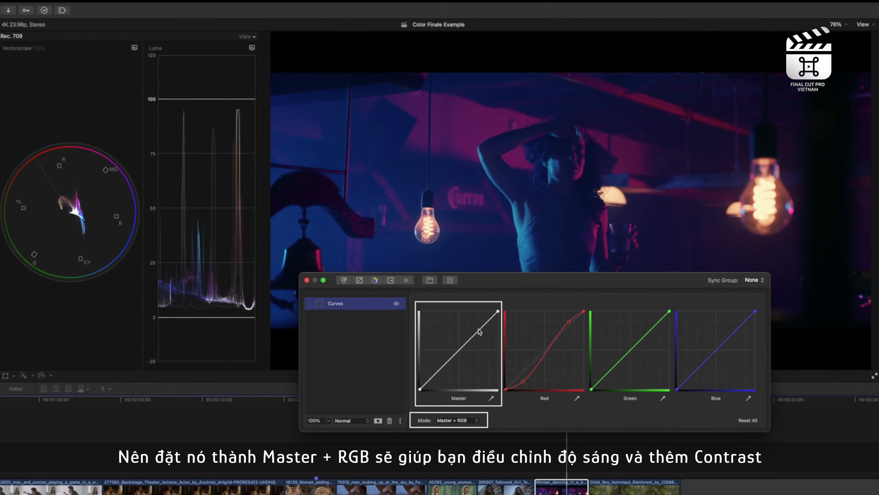
left_click_drag(479, 328, 476, 328)
mouse_move(437, 371)
left_mouse_down()
mouse_move(445, 383)
mouse_move(424, 342)
mouse_move(451, 375)
mouse_move(445, 370)
left_mouse_up()
Try the Luma + RGB curve mode against Master + RGB, and pull down the shadows of the Blue curve.
left_click(456, 421)
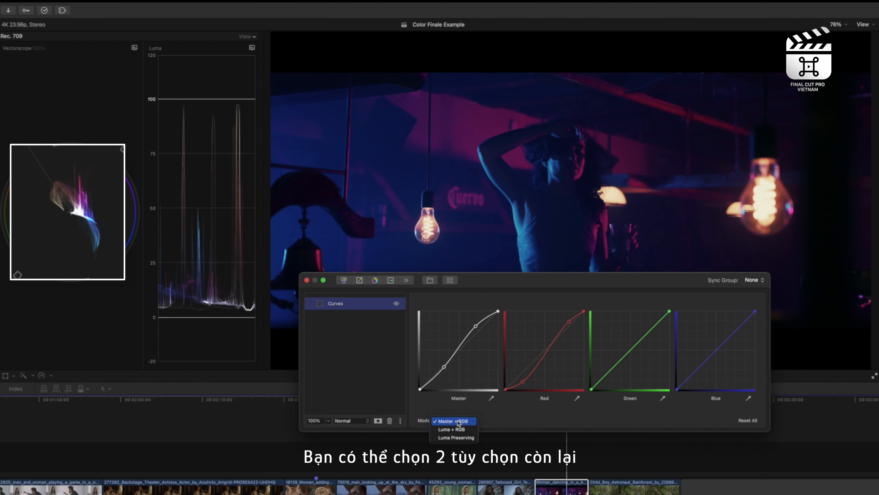
left_click(474, 430)
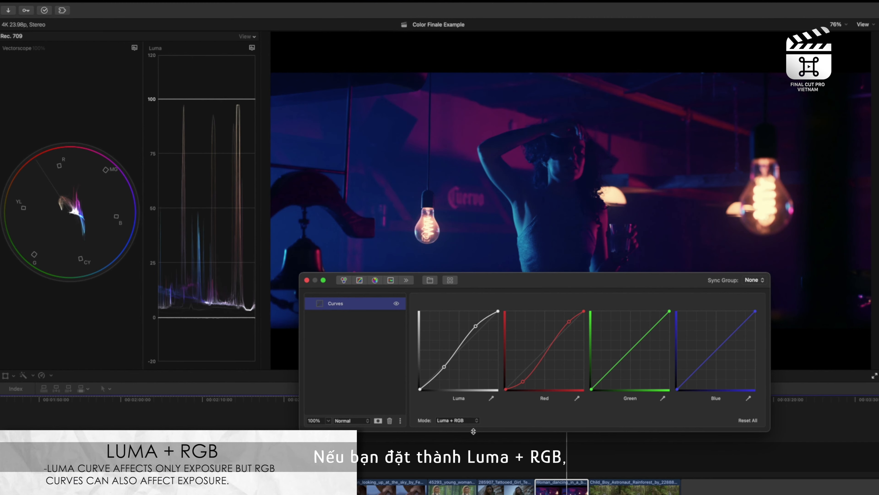
left_click(474, 423)
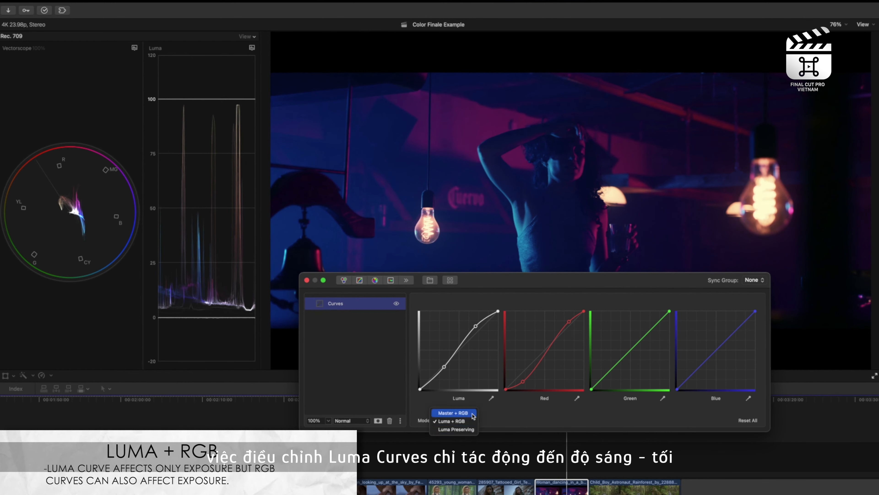
left_click(473, 414)
left_click(472, 419)
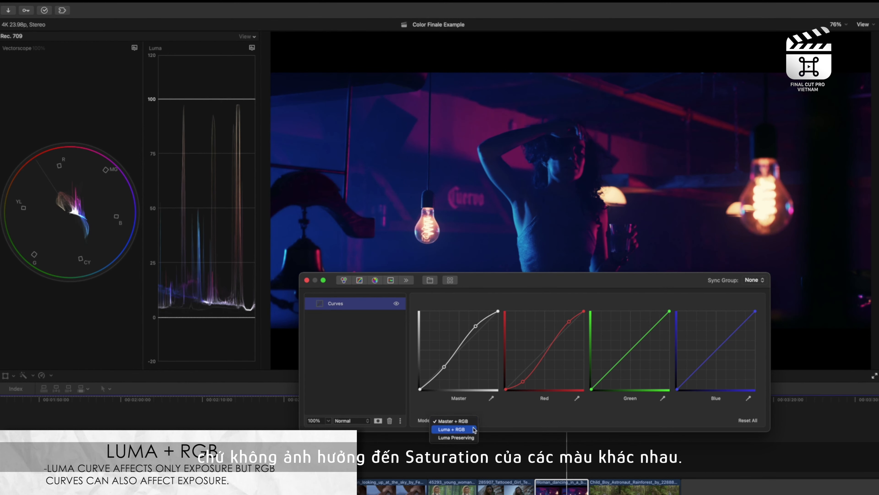
left_click(473, 430)
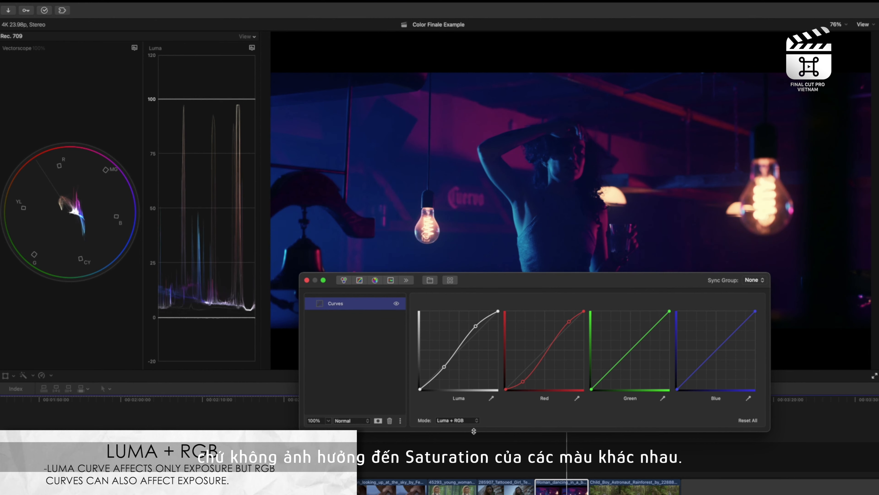
mouse_move(696, 374)
left_mouse_down()
mouse_move(713, 386)
mouse_move(689, 376)
mouse_move(716, 393)
mouse_move(698, 373)
mouse_move(708, 389)
mouse_move(693, 385)
left_mouse_up()
Set the Curves mode to Luma Preserving, comparing it with Luma + RGB.
left_click(469, 421)
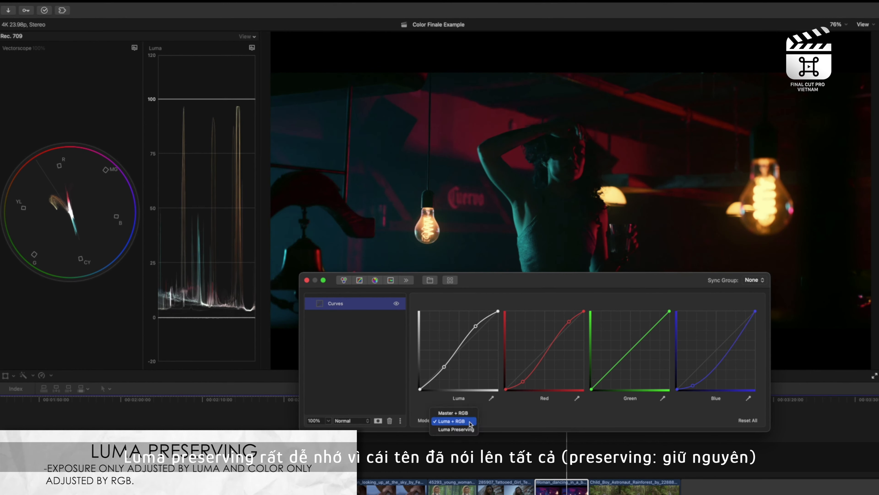
left_click(473, 430)
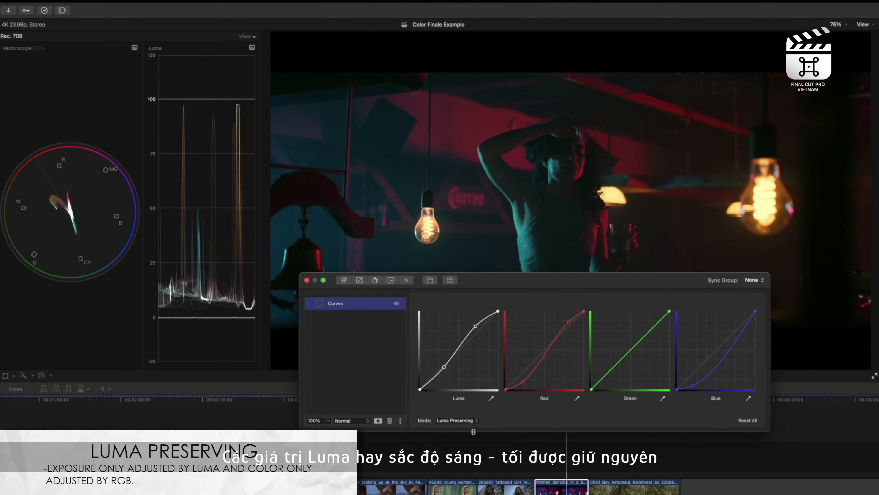
left_click(471, 421)
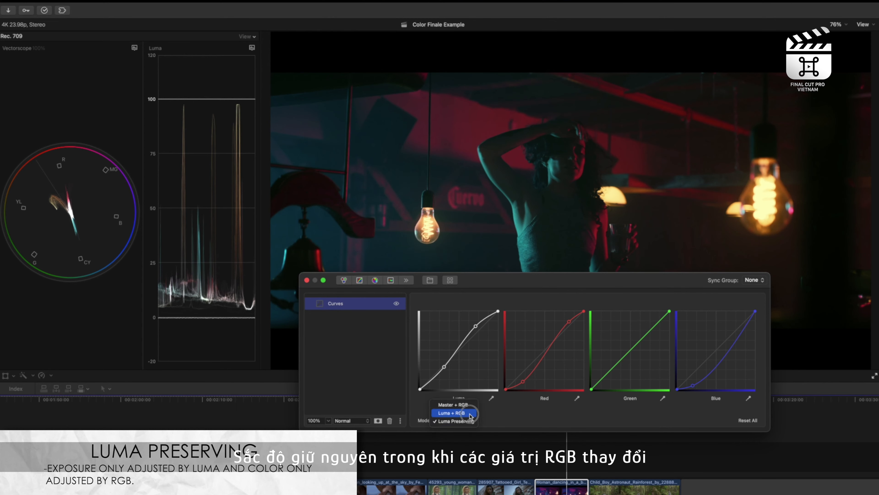
left_click(464, 411)
left_click(475, 420)
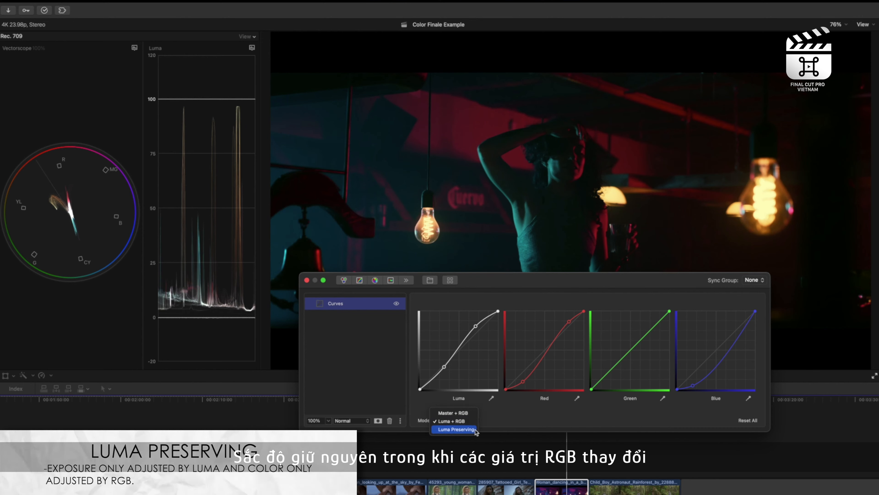
left_click(457, 429)
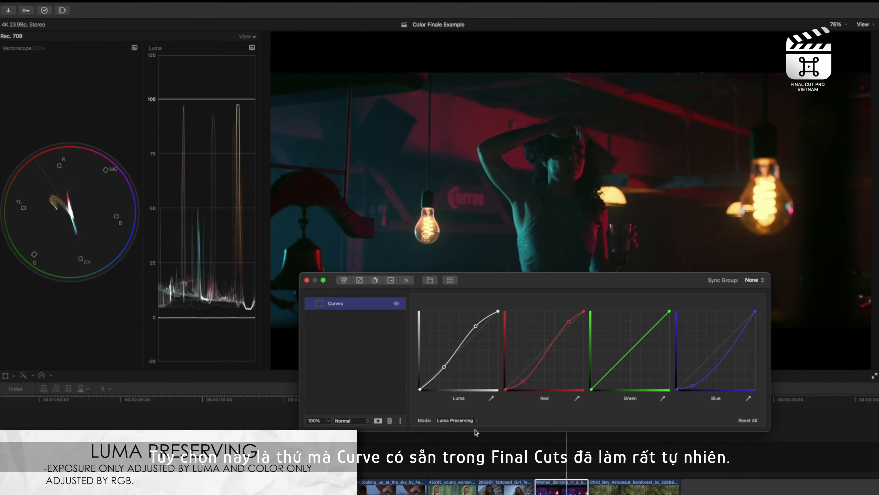
Reset the Blue, Red and Luma curves individually.
left_click(714, 398)
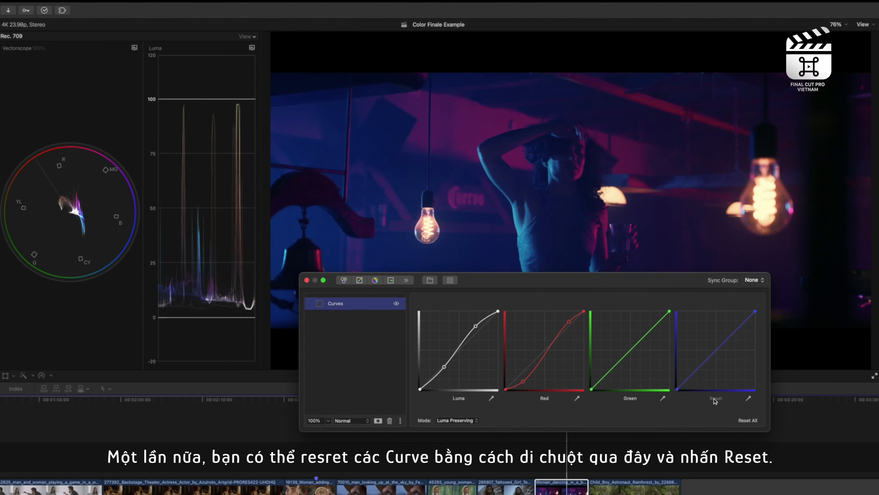
left_click(545, 398)
left_click(458, 398)
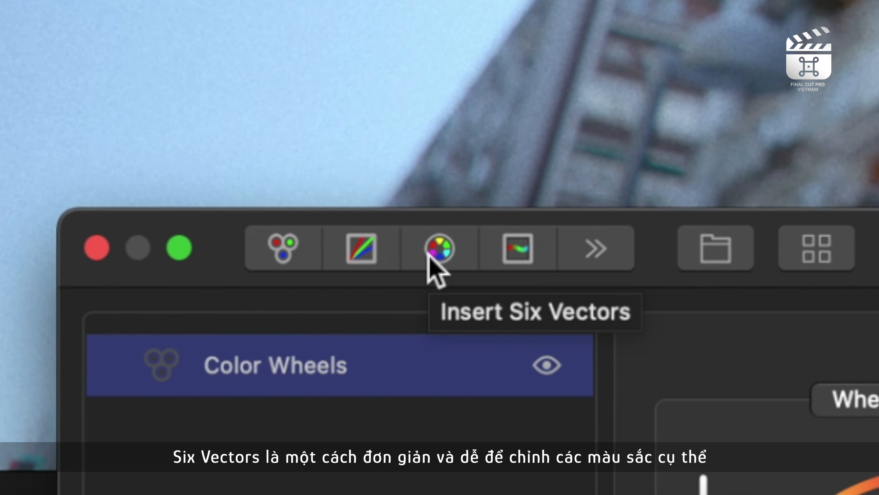
Add a Six Vectors layer to the tattooed girl clip and set cyan to hue -0,375, saturation -0,051 and luminosity -0,409.
left_click(433, 252)
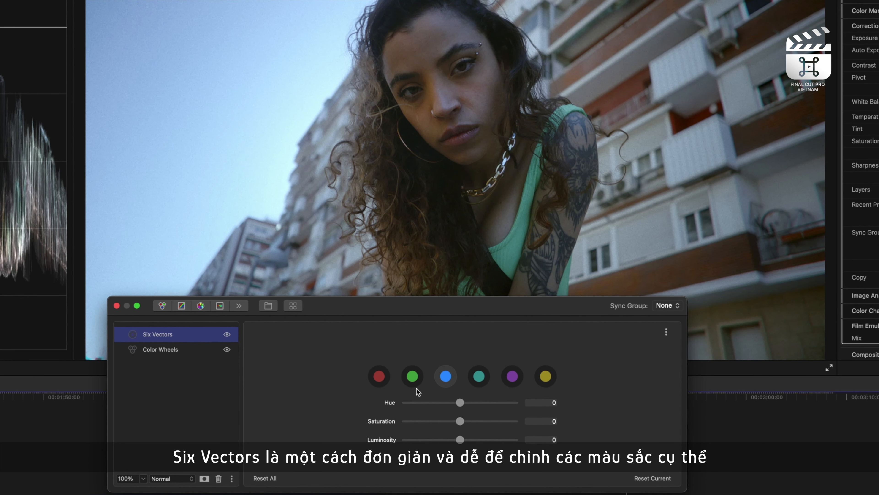
left_click(408, 377)
left_click(443, 377)
left_click(479, 376)
left_click_drag(461, 402, 458, 421)
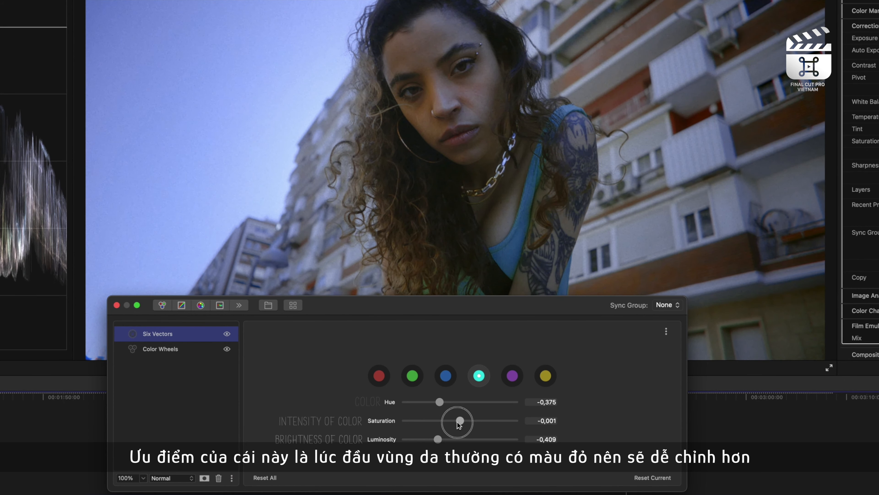
Isolate the scope statistics to an ellipse on the woman's forehead and set the red vector's hue to 0,055.
left_click(878, 295)
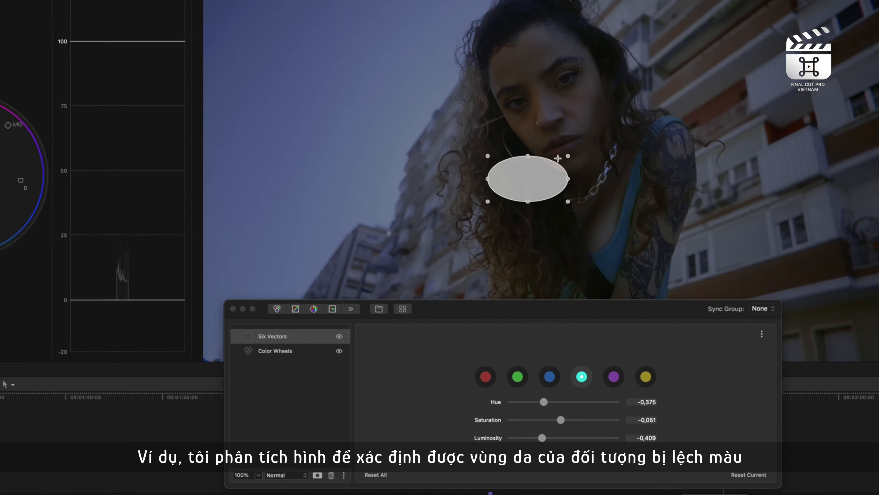
left_click_drag(535, 176, 542, 53)
left_click_drag(626, 66, 625, 64)
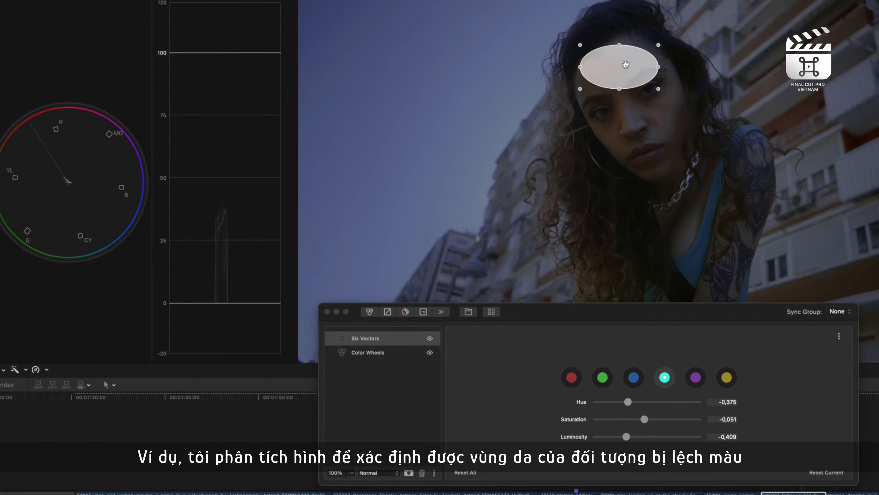
left_click(571, 377)
left_click_drag(647, 402, 650, 404)
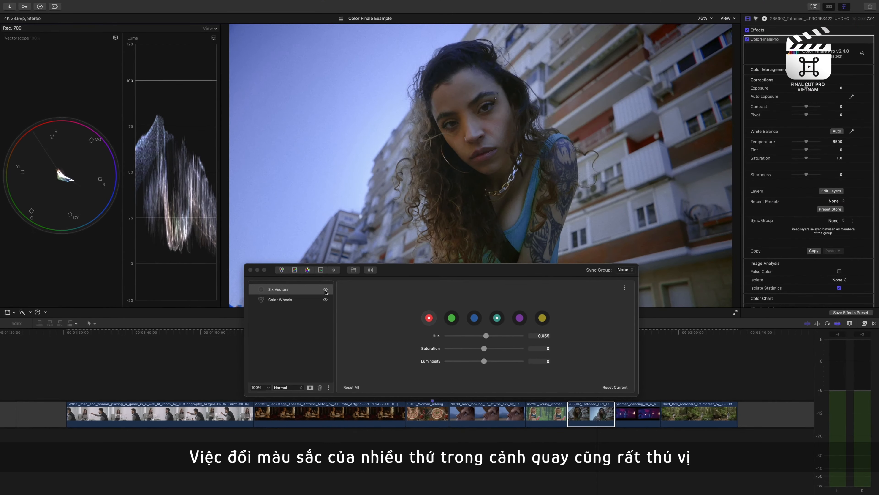
Toggle the Six Vectors layer's visibility repeatedly to compare the image with and without the color changes.
left_click(430, 339)
left_click(324, 290)
left_click(325, 290)
left_click(324, 290)
left_click(325, 290)
left_click(326, 290)
left_click(325, 290)
left_click(325, 289)
left_click(326, 290)
left_click(326, 290)
left_click(325, 290)
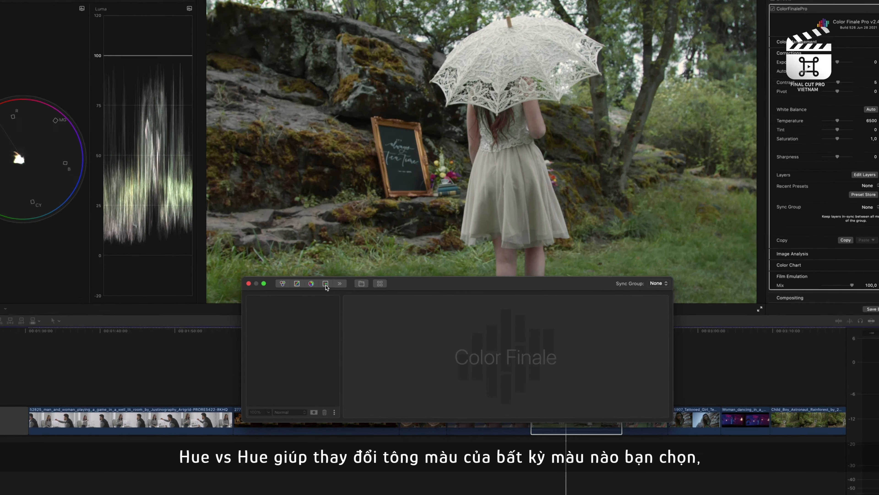
Add an HSL Curves layer to the parasol clip and view its Hue vs Sat and Hue vs Luma curves.
left_click(338, 290)
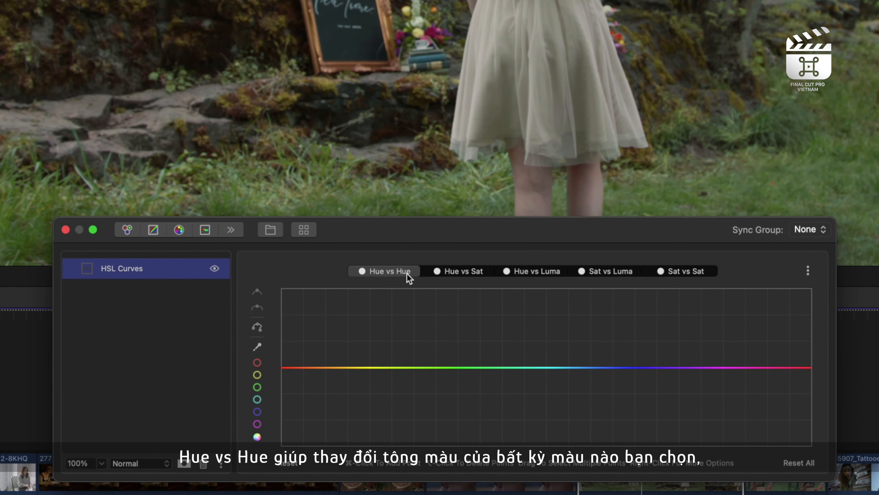
left_click(451, 275)
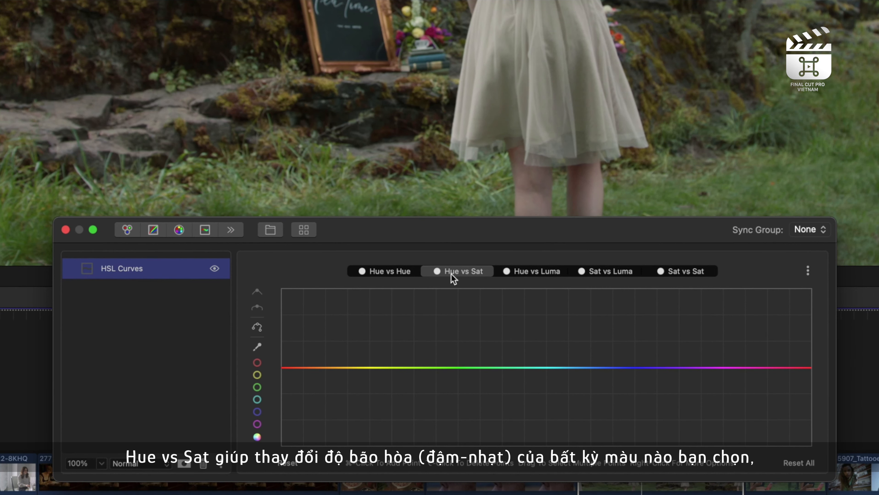
left_click(543, 276)
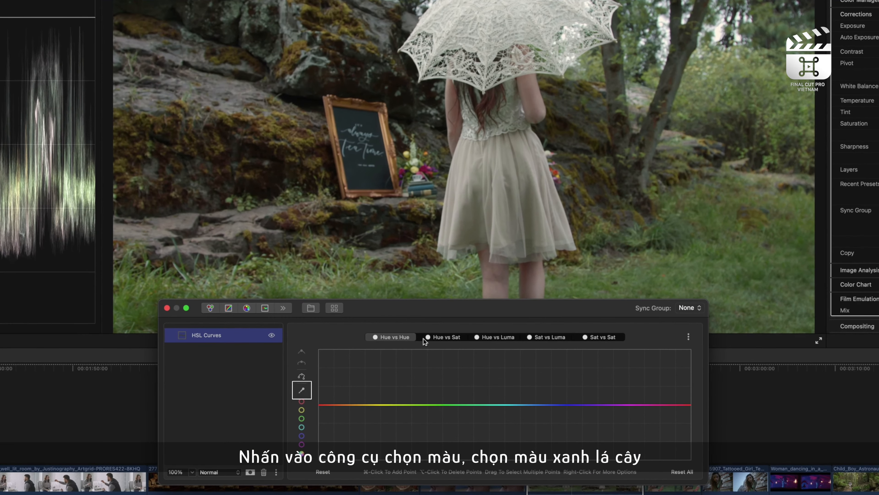
Sample the green grass on the Hue vs Hue curve and widen its range with outer points at yellow and cyan, deleting the inner ones.
left_click(364, 349)
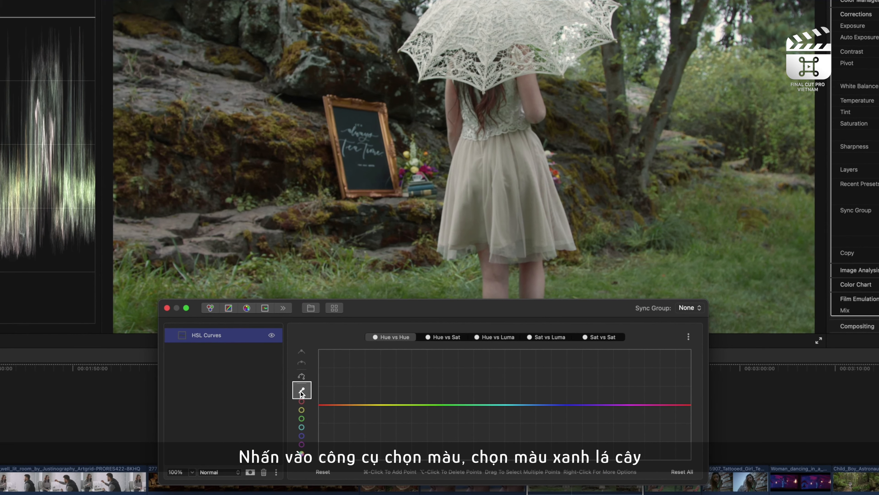
left_click_drag(699, 256, 701, 266)
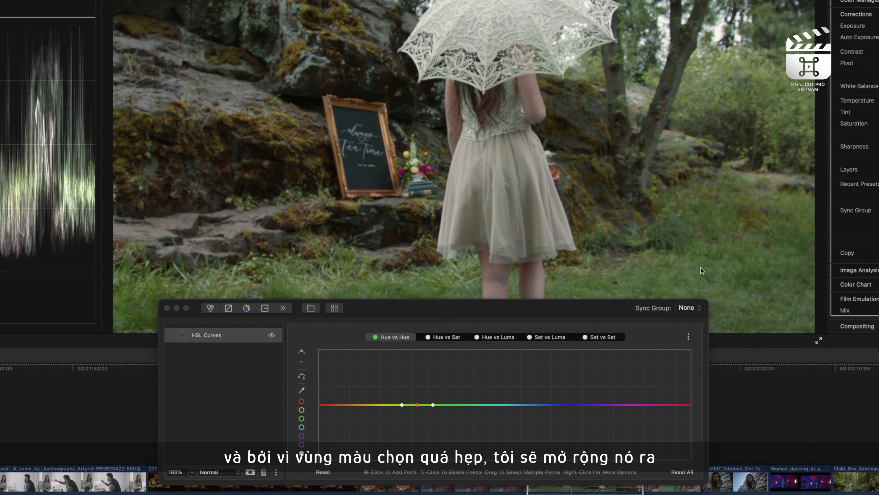
left_click(502, 405)
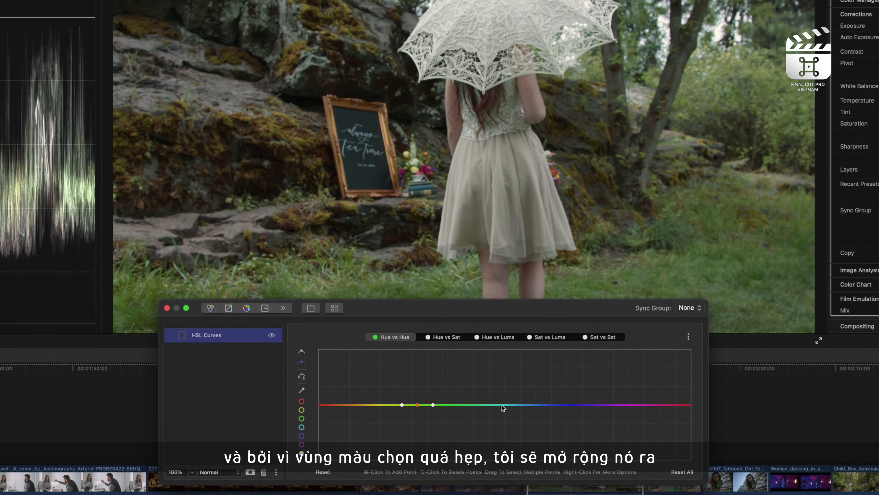
left_click(382, 405, "super")
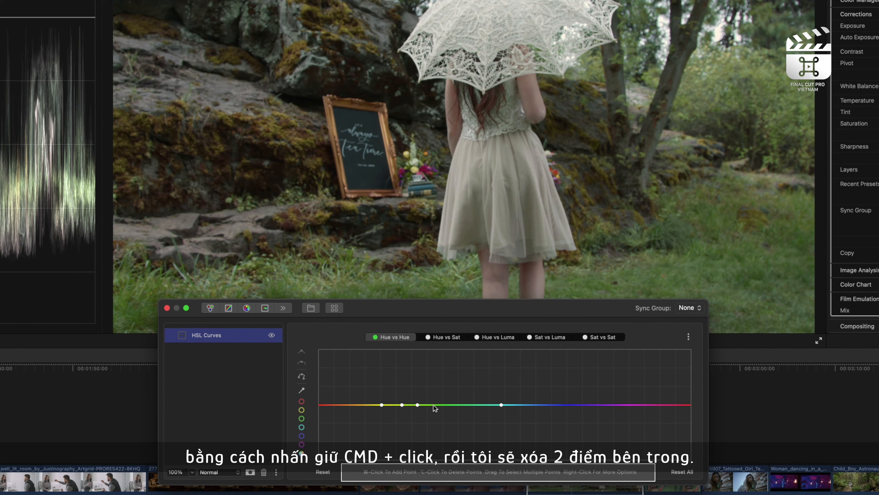
left_click(434, 404, "super")
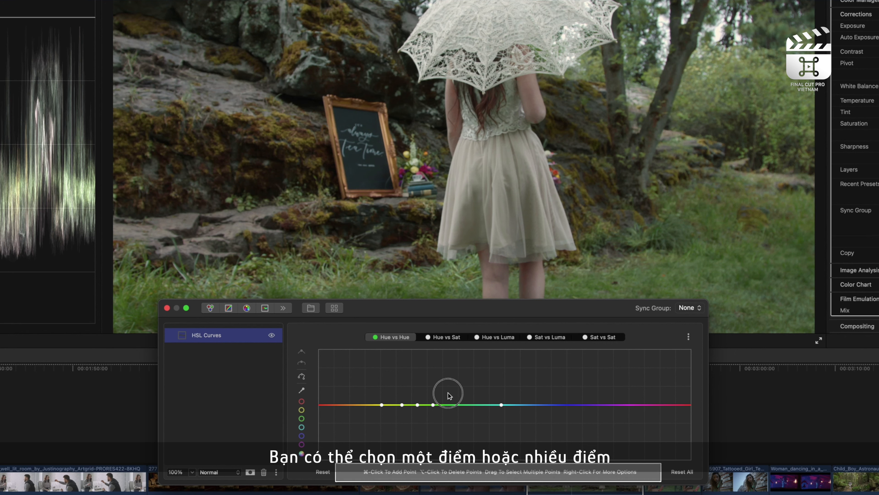
left_click_drag(392, 396, 409, 422)
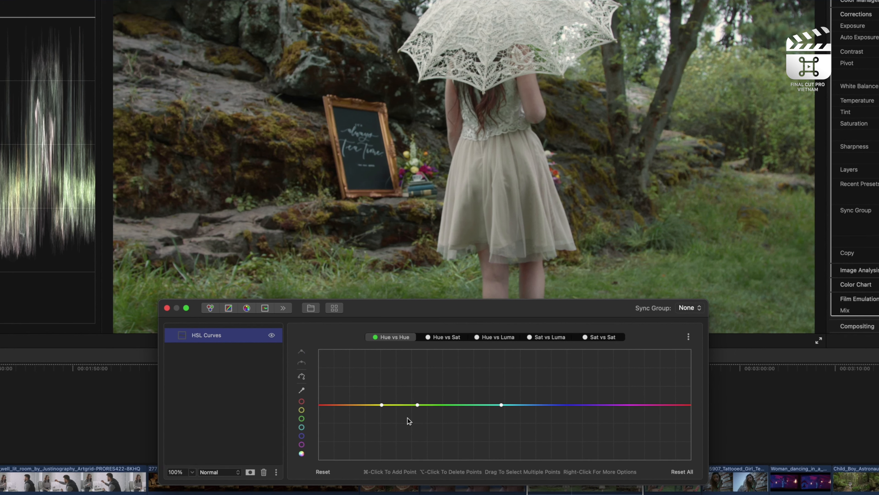
Pull the green point down on the Hue vs Hue curve to turn the foliage golden, and make the cyan point linear.
left_click_drag(418, 404, 444, 436)
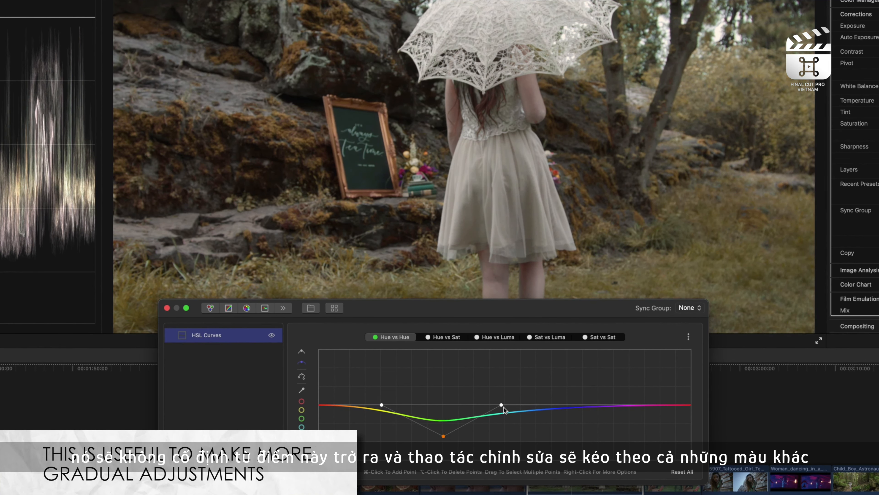
right_click(502, 406)
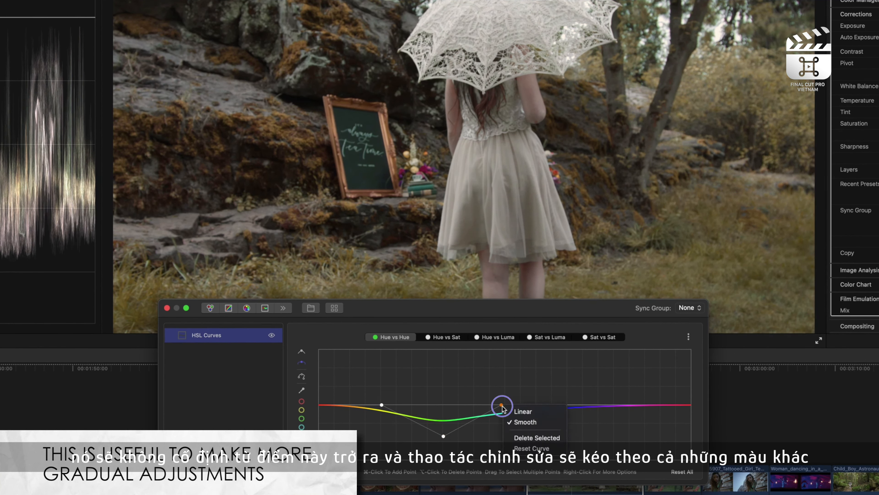
left_click(527, 411)
Switch the yellow point on the Hue vs Hue curve between linear and smooth, and leave it linear.
left_click(382, 404)
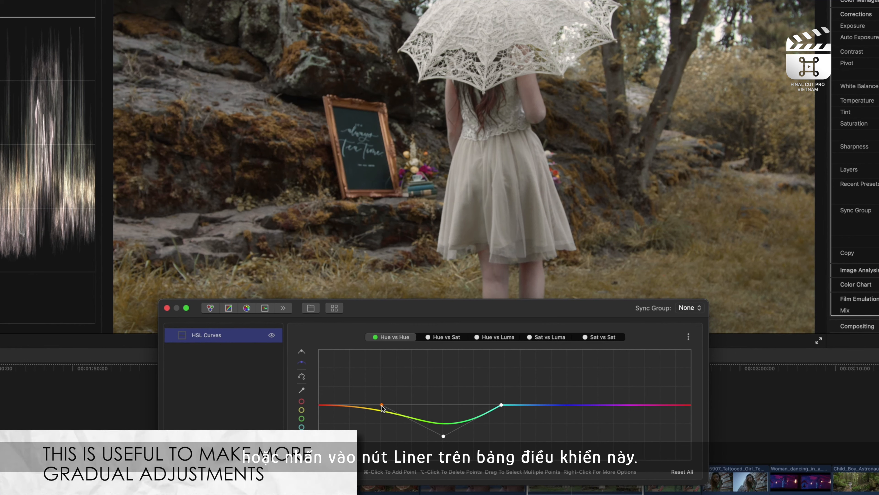
left_click(302, 353)
left_click(304, 363)
left_click(303, 353)
left_click(304, 363)
left_click(302, 352)
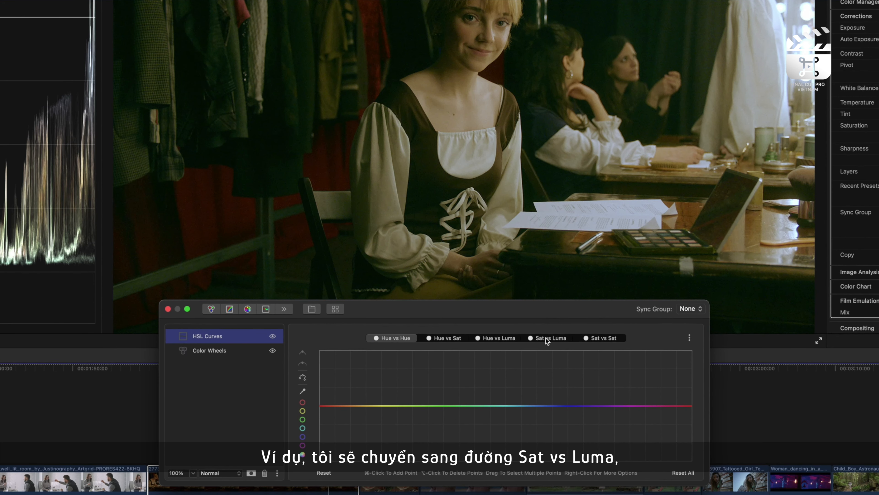
On the costumed woman clip's Sat vs Luma curve, add two points in the darkest range, making the outer one linear and the inner one smooth.
left_click(547, 338)
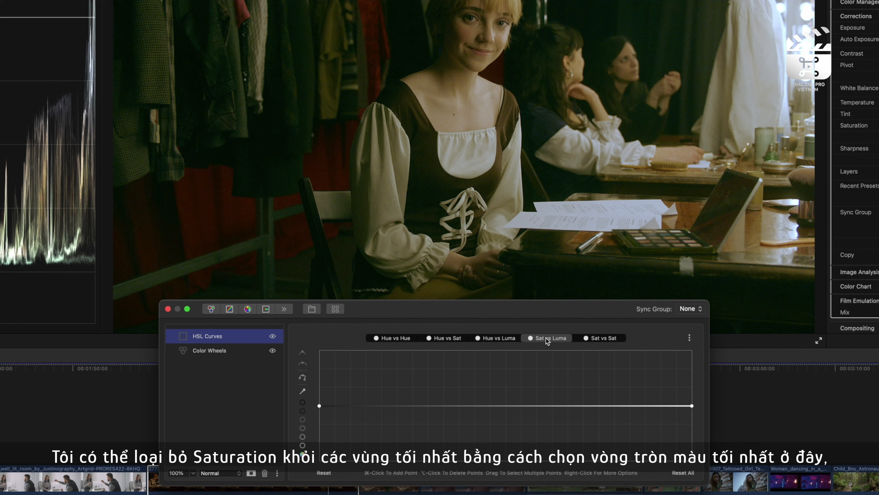
left_click(303, 403)
left_click(371, 405, "super")
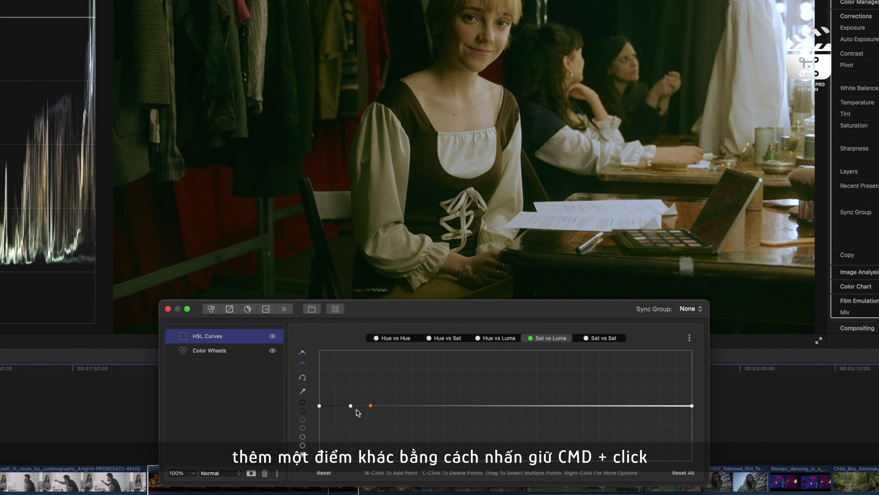
right_click(371, 406)
left_click(413, 412)
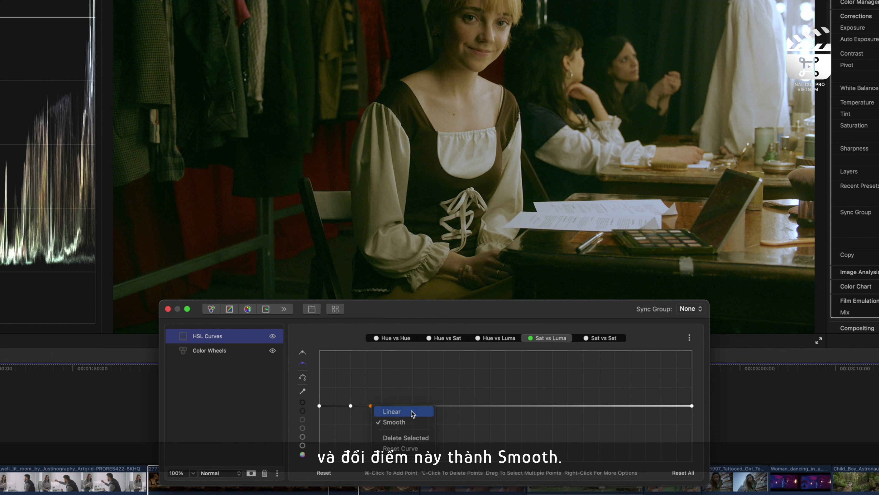
right_click(350, 407)
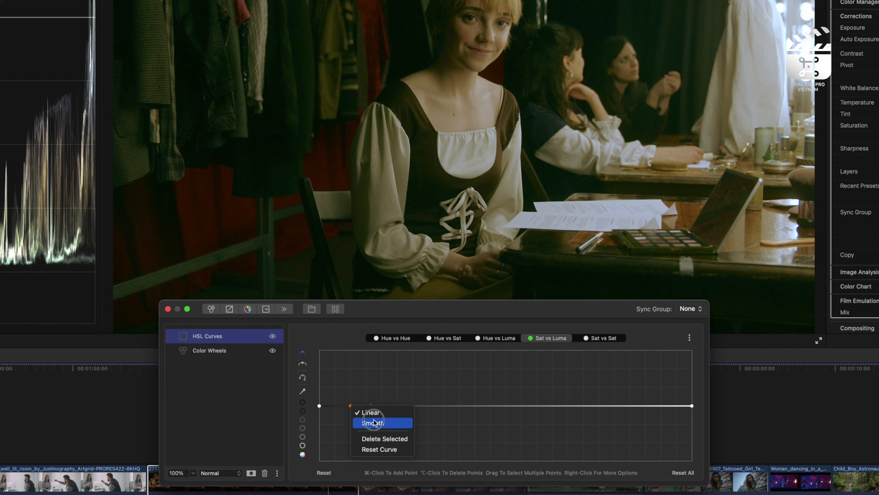
left_click(372, 423)
Pull the lowest-saturation end of the Sat vs Luma curve down to the minimum and reshape the two neighbouring points into a steep rise.
left_click(320, 406)
left_click_drag(319, 406, 326, 473)
left_click_drag(351, 409, 338, 459)
left_click_drag(370, 406, 354, 406)
Toggle the HSL Curves layer's visibility to compare the image with and without the darkened low-saturation areas.
left_click(273, 335)
left_click(272, 336)
left_click(272, 335)
left_click(272, 336)
left_click(273, 336)
Add points at the highest-saturation end of the Sat vs Luma curve and pull them down into a gradual falloff.
left_click(304, 445)
left_click_drag(692, 406, 691, 458)
left_click_drag(661, 405, 655, 435)
left_click_drag(631, 405, 629, 415)
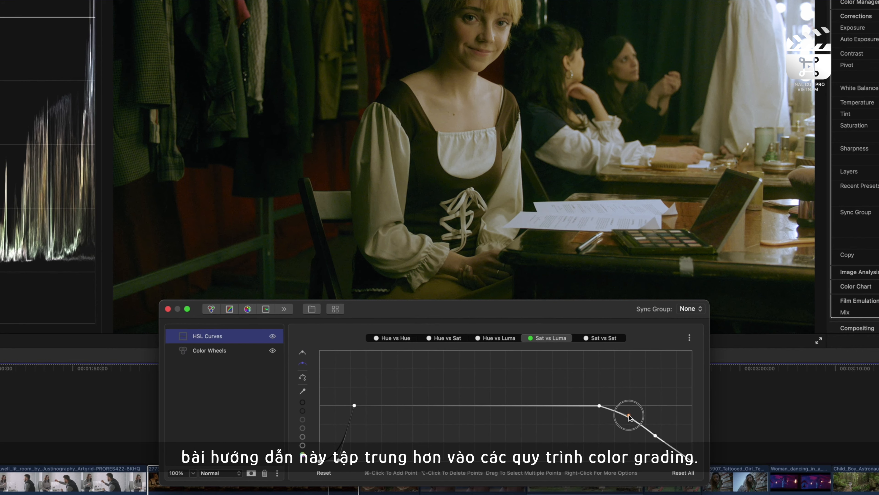
Toggle the HSL Curves layer's visibility to compare the image before and after the complete Sat vs Luma adjustment.
left_click(273, 336)
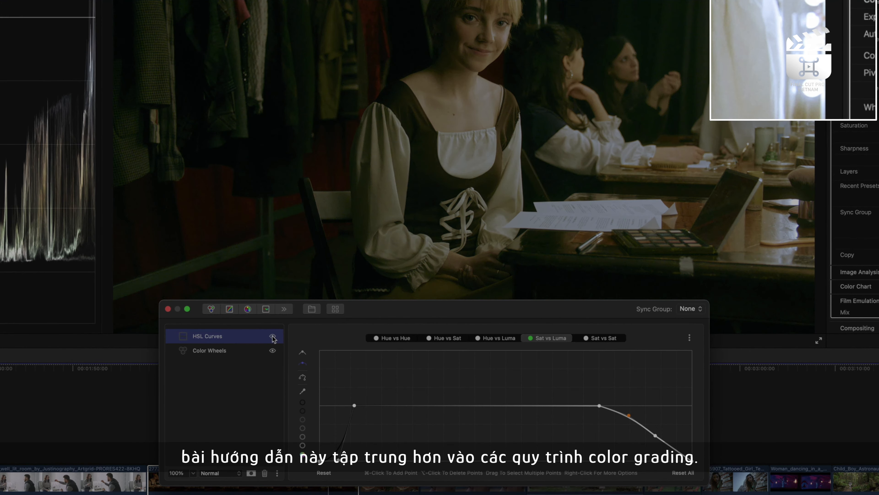
left_click(273, 338)
left_click(273, 338)
left_click(274, 337)
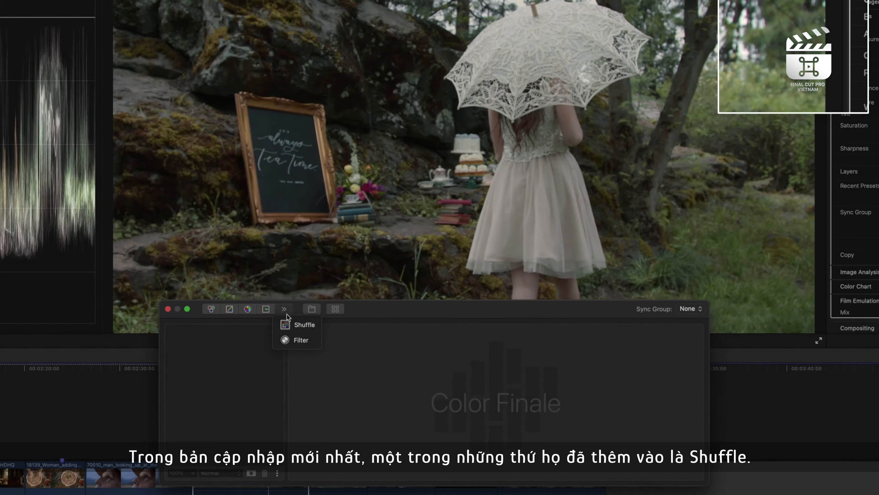
Add a Shuffle layer to the parasol clip and try channel routings, ending with red output from green and blue output from red.
left_click(298, 325)
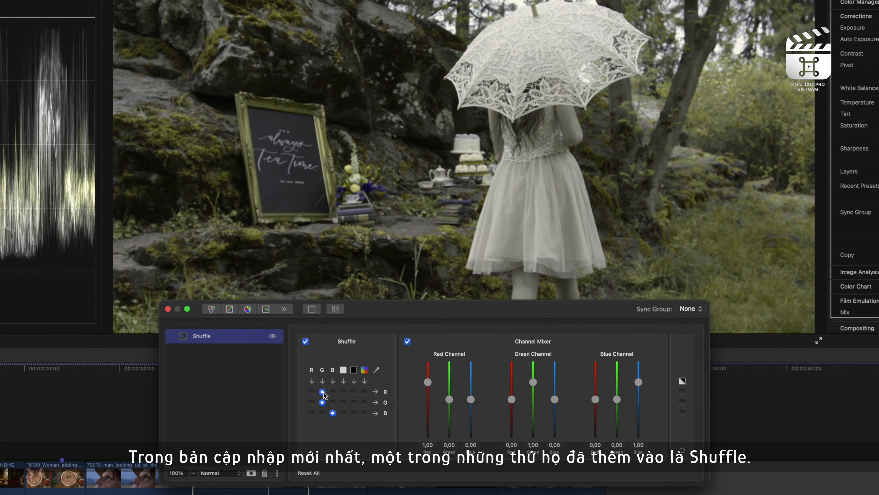
left_click(332, 392)
left_click(343, 391)
left_click(321, 413)
left_click(333, 391)
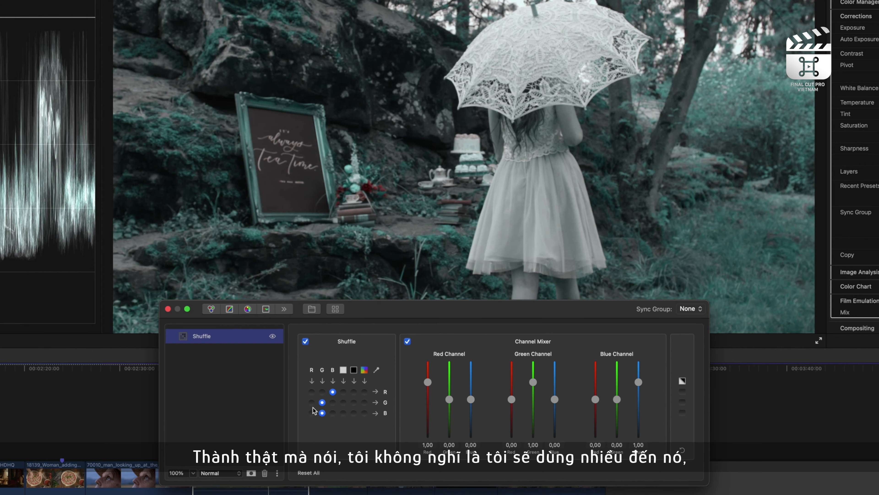
left_click(312, 413)
left_click(321, 392)
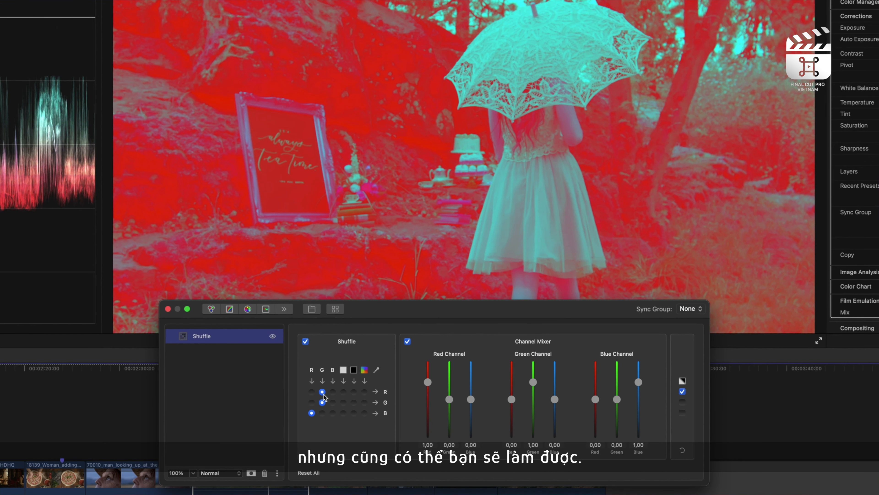
Try inverting the green and blue channels in the Shuffle layer, and turn all channel inversions off.
left_click(683, 402)
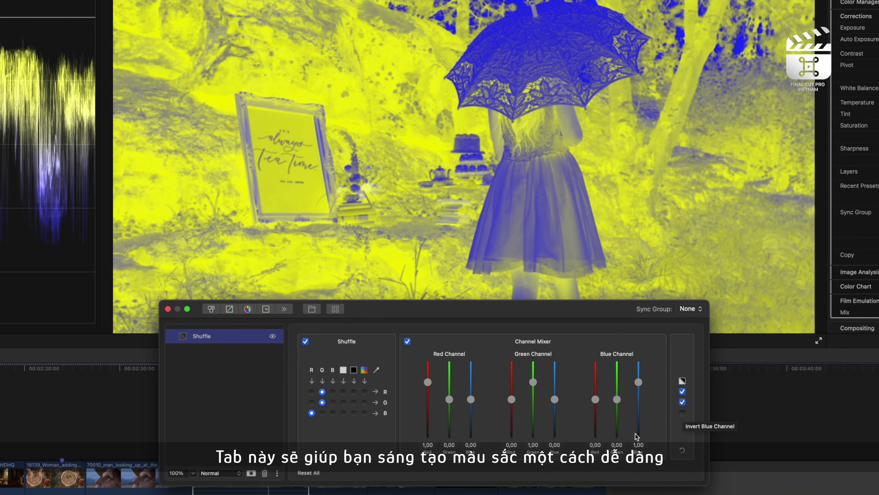
left_click(683, 403)
left_click(682, 392)
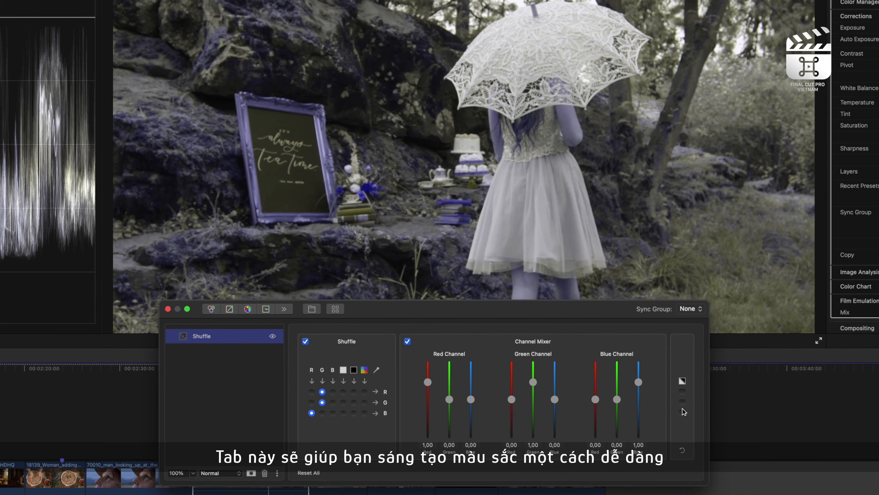
left_click(683, 413)
left_click(683, 413)
left_click(684, 413)
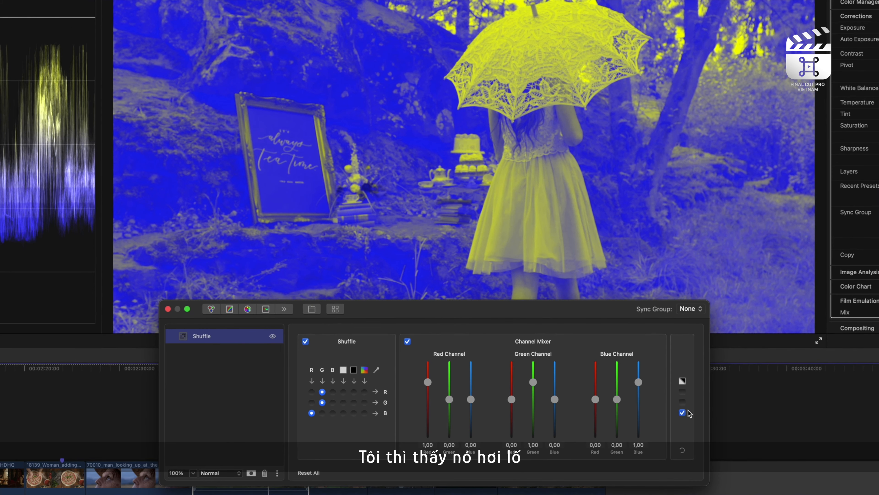
left_click(682, 413)
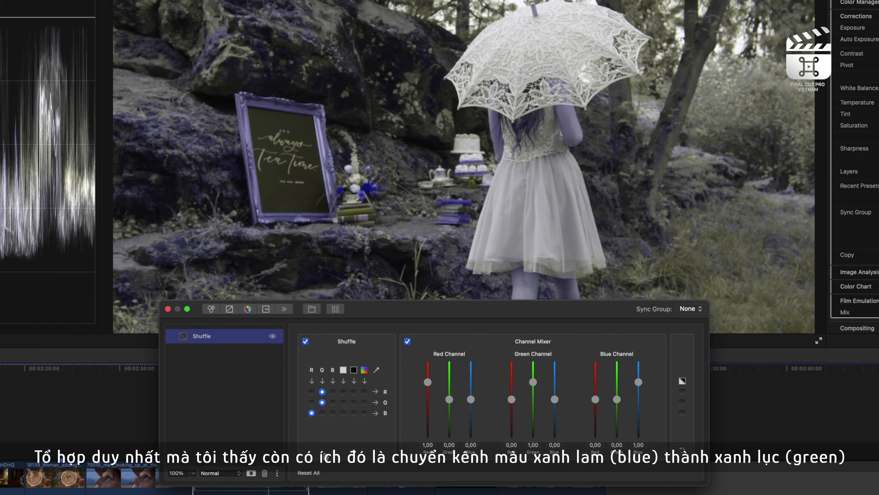
Reset the Shuffle layer and feed the blue output from the green channel, on both the parasol clip and the tattooed girl clip.
left_click(308, 472)
left_click(321, 413)
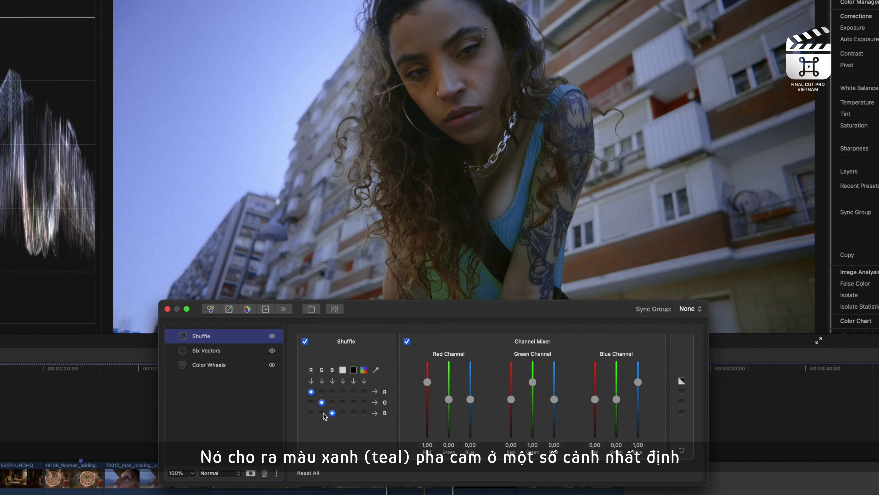
left_click(322, 413)
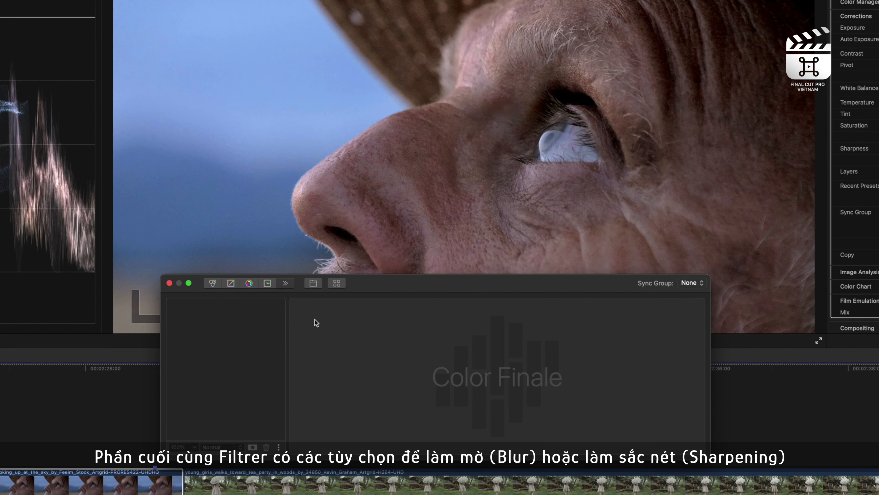
Check the blur and sharpness types of the Filter layer on the old man's clip, keep Box Blur, and add and open a layer mask.
left_click(519, 358)
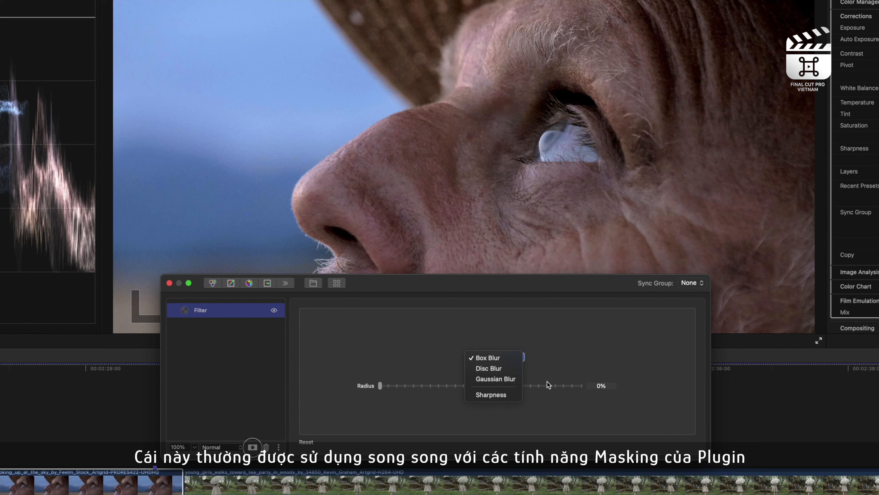
left_click(424, 354)
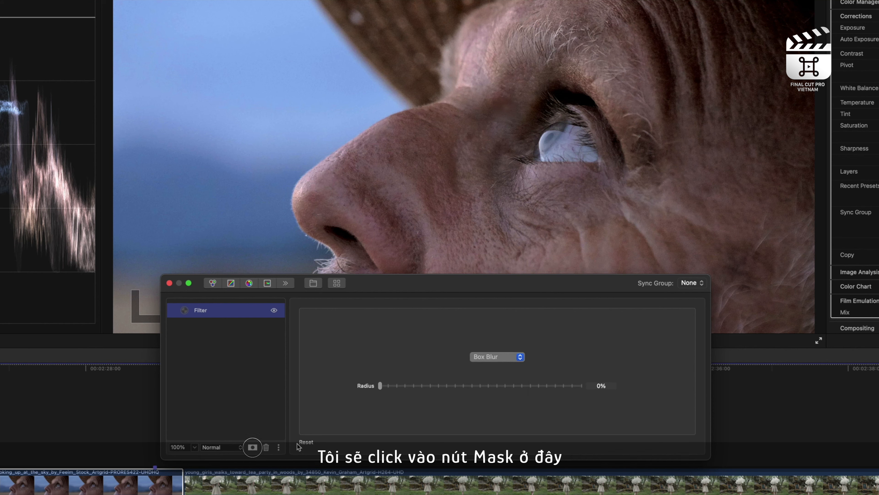
left_click(252, 447)
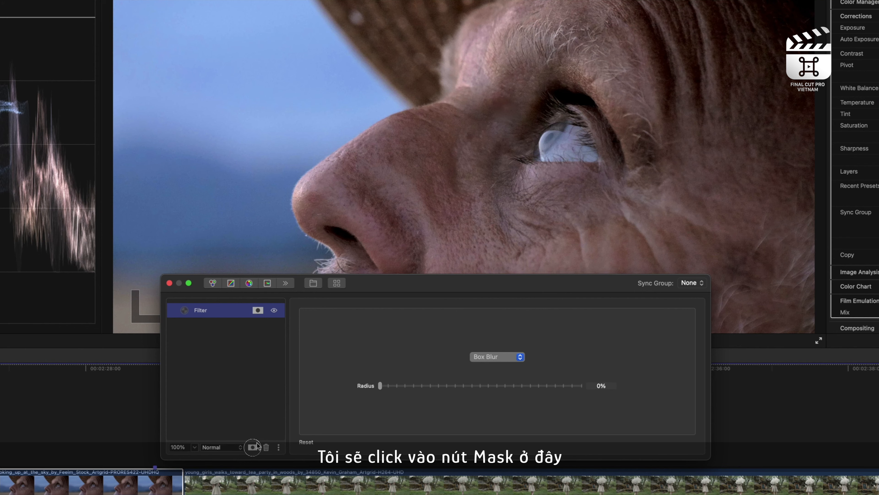
left_click(258, 310)
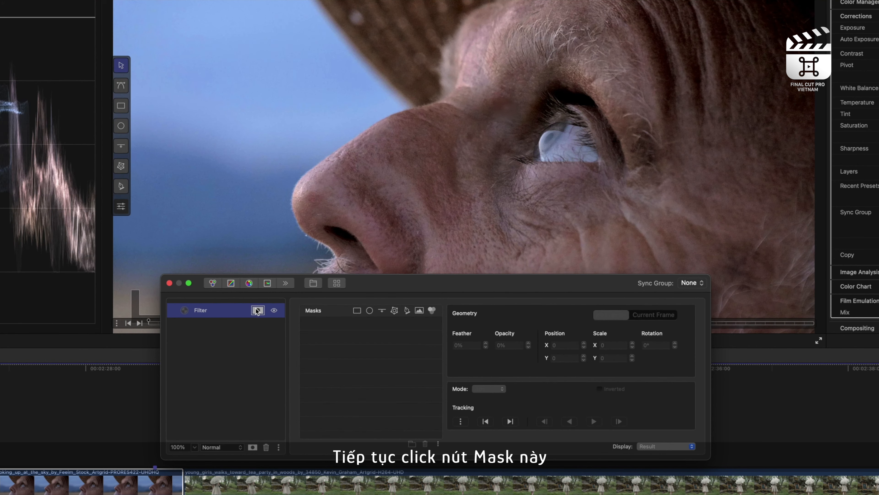
Create a rectangle mask spanning the full frame width over the man's eye, at about X 0,501, Y 0,49, with 80% feather.
left_click(360, 311)
left_click_drag(430, 137, 111, 138)
left_click_drag(500, 136, 813, 135)
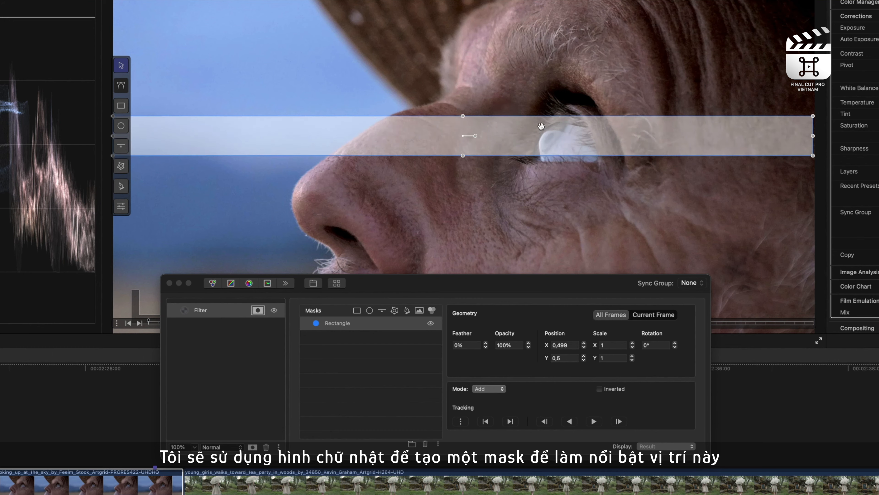
left_click_drag(463, 115, 464, 81)
left_click_drag(747, 131, 753, 154)
left_click_drag(819, 140, 815, 138)
left_click(456, 345)
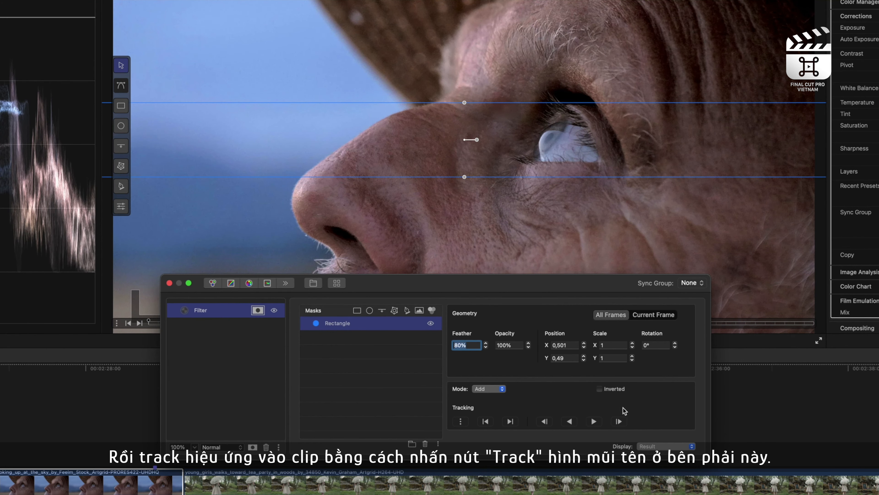
Track the rectangle mask forward through the old man's clip and set the mask display to Composite Mask.
left_click(594, 421)
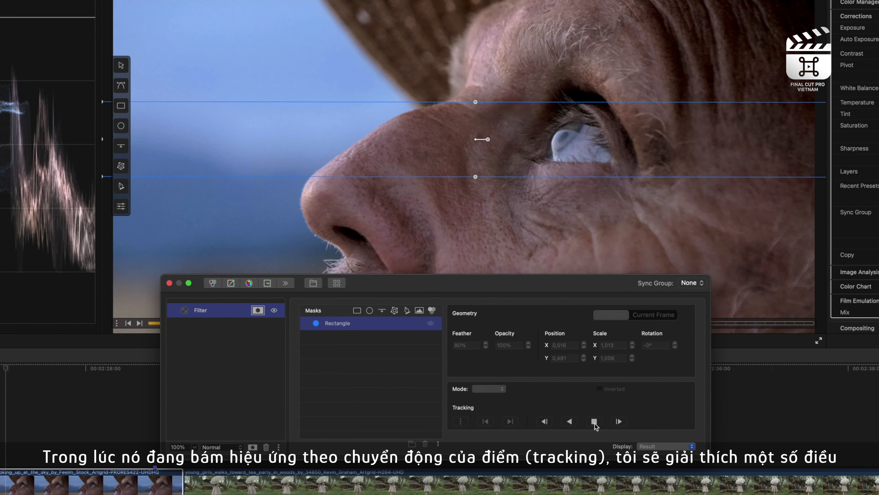
left_click(654, 447)
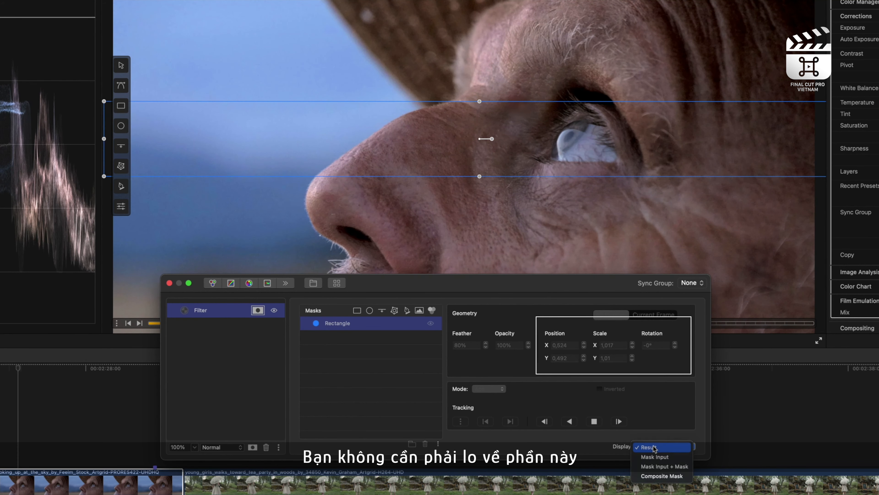
left_click(662, 475)
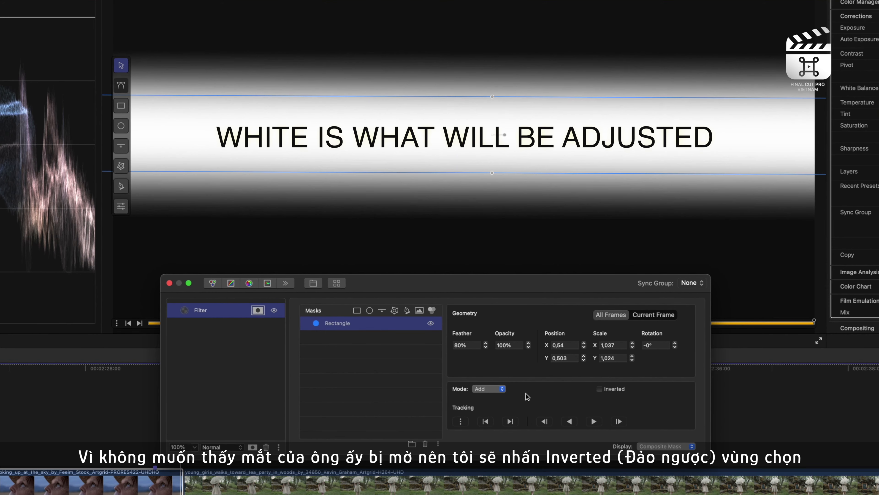
Invert the rectangle mask, check the affected area with the Mask Input + Mask display, and return the display to Result.
left_click(599, 391)
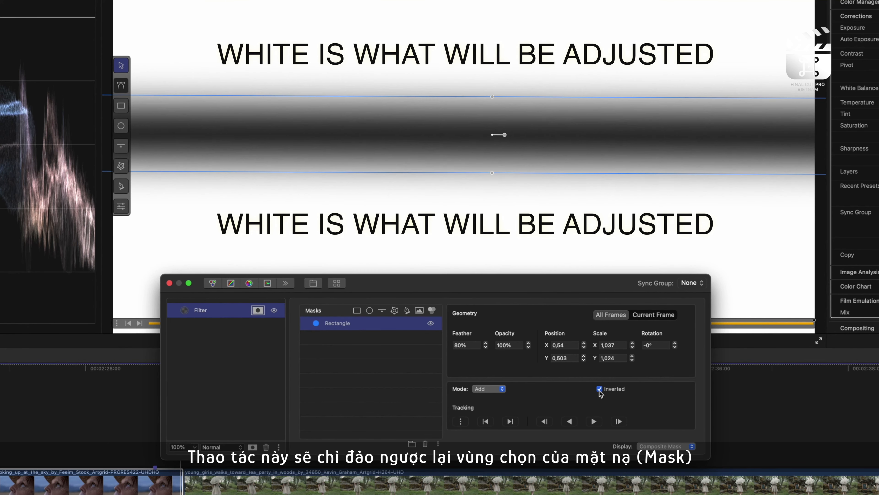
left_click(665, 446)
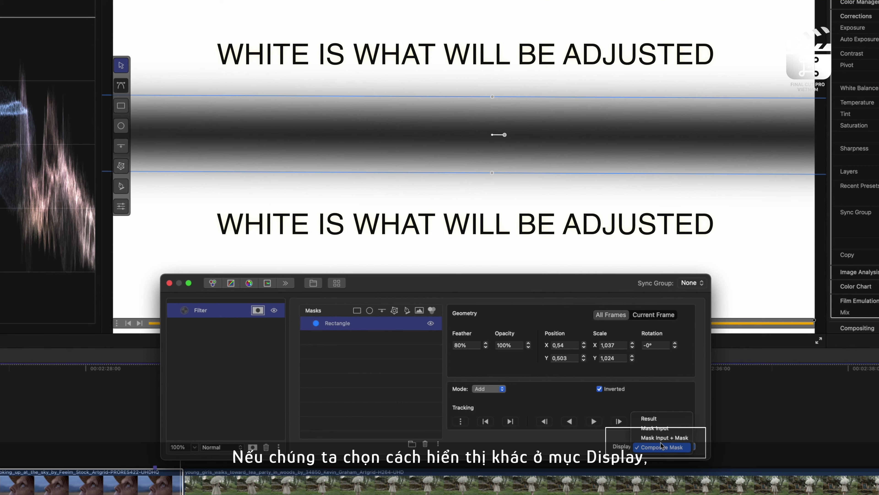
left_click(671, 438)
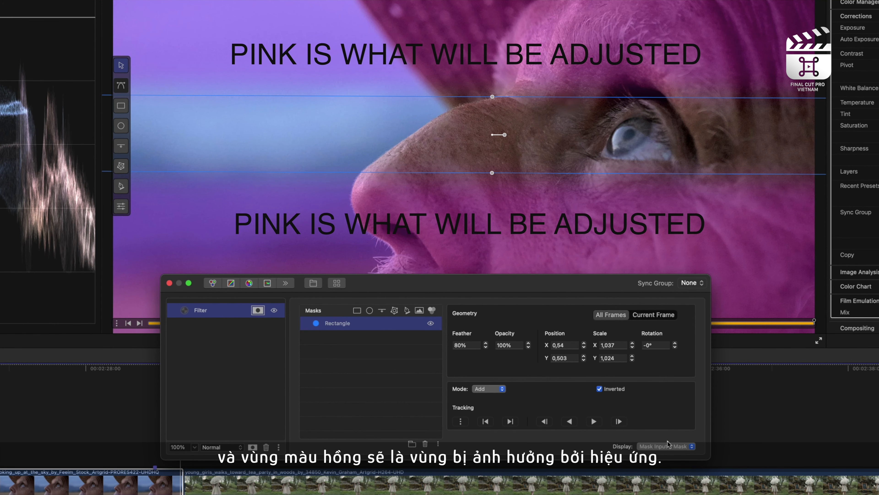
left_click(667, 448)
left_click(670, 437)
left_click(671, 449)
left_click(660, 437)
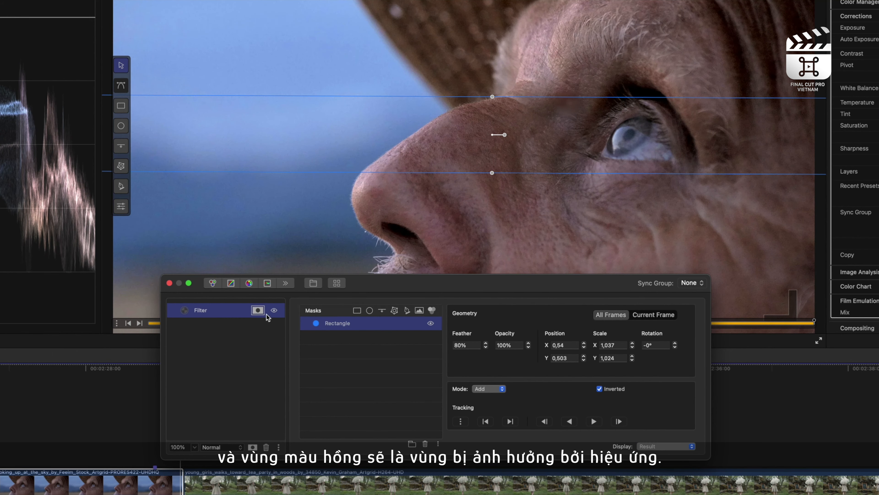
Set the old man's Filter layer to Disc Blur with a 10% radius and compare the clip with the layer off and on.
left_click(258, 310)
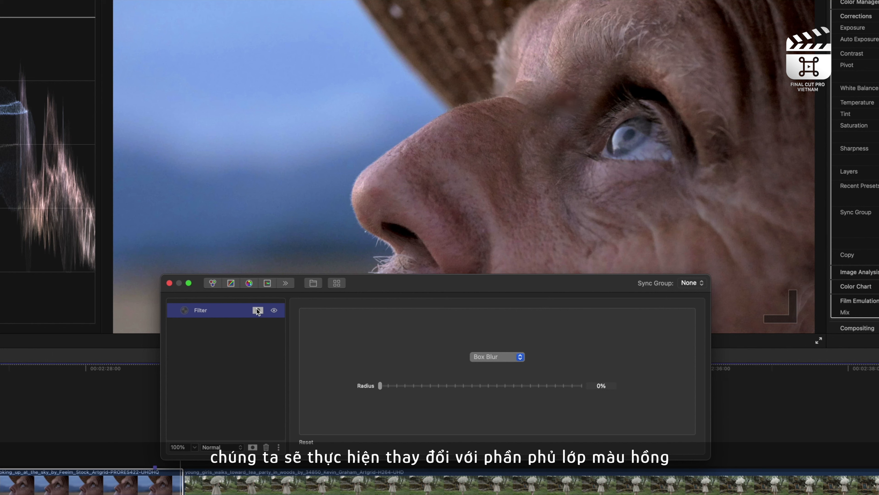
left_click(486, 358)
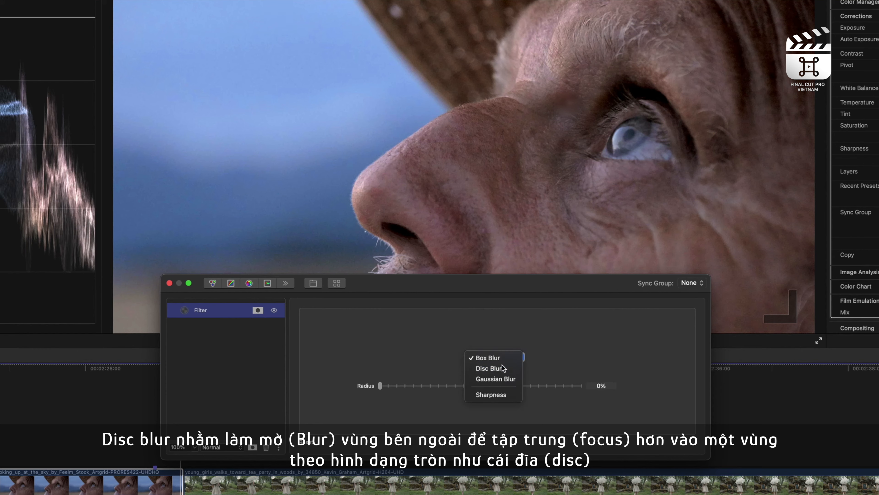
left_click(489, 367)
left_click_drag(390, 386, 400, 386)
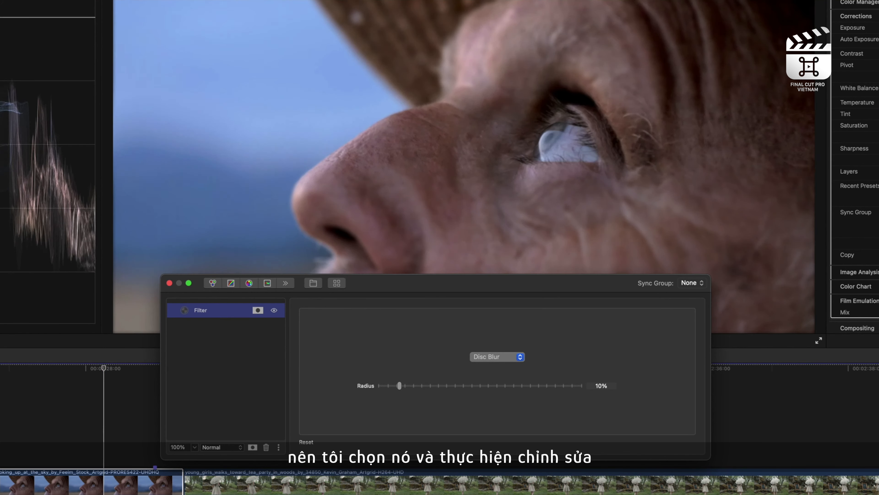
left_click(274, 310)
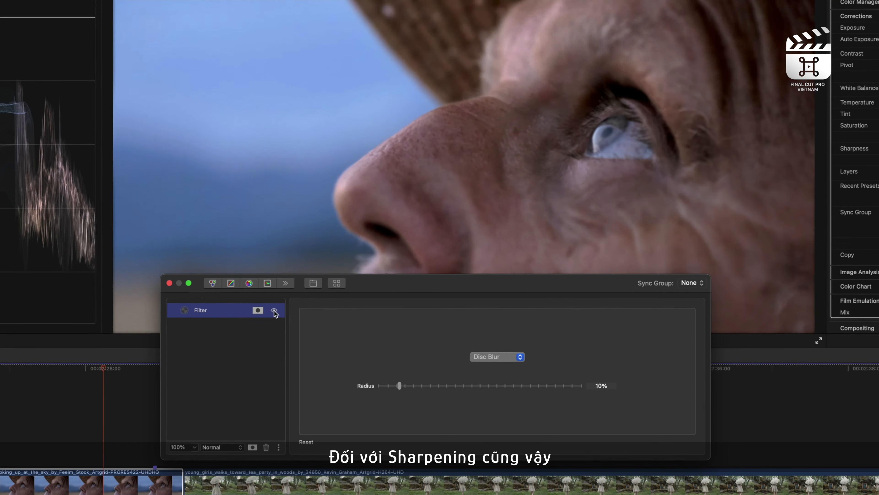
left_click(274, 310)
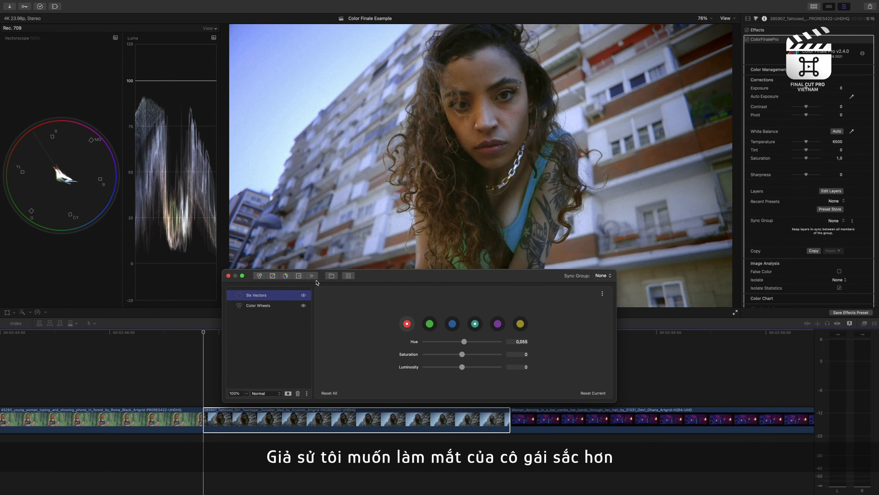
Add a Filter layer with a layer mask to the tattooed girl clip.
left_click(311, 275)
left_click(321, 297)
left_click(287, 394)
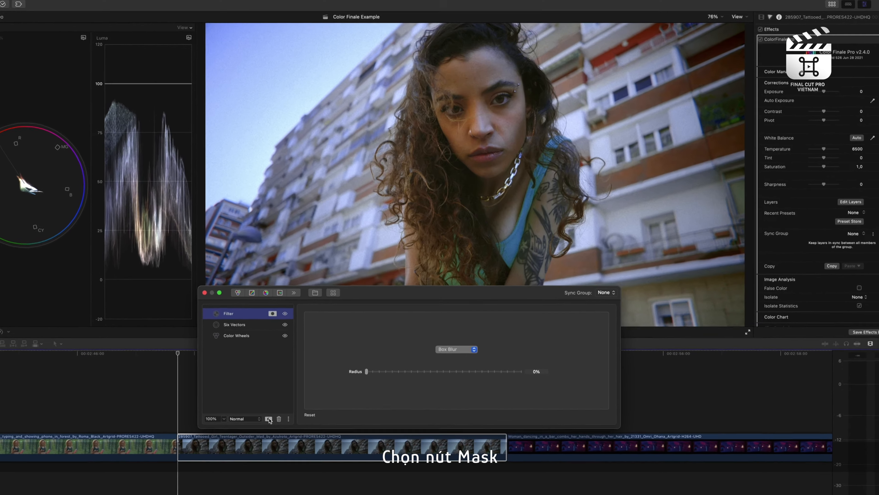
Create an ellipse mask over each of the girl's eyes, placing the second at about X 0,455, Y 0,714 with 9° rotation.
left_click(291, 295)
left_click(372, 295)
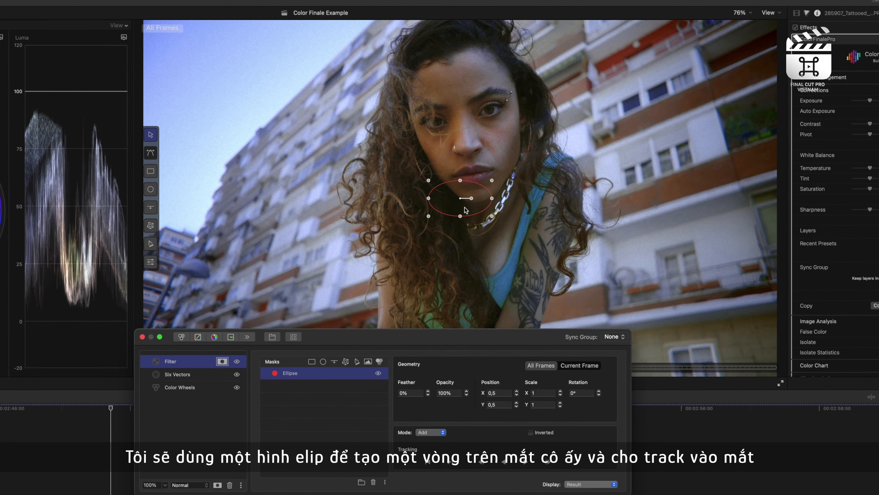
left_click_drag(465, 210, 490, 118)
left_click(323, 361)
left_click_drag(447, 204, 433, 122)
left_click_drag(445, 121, 446, 119)
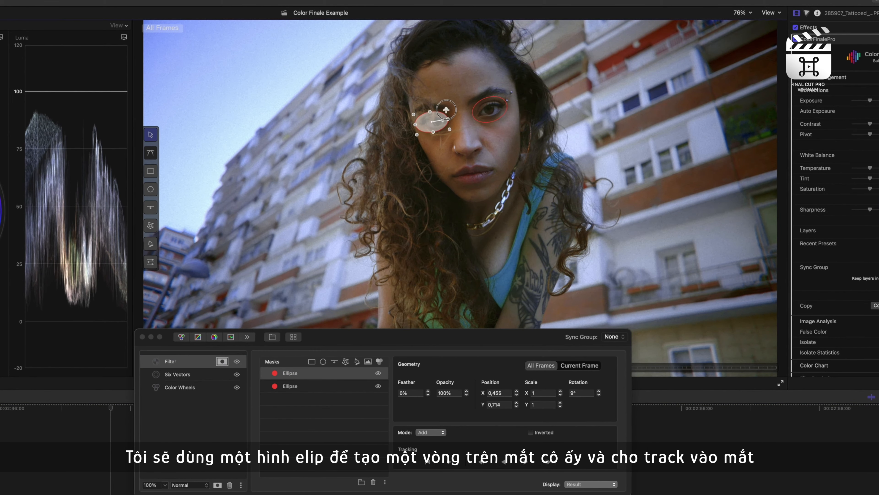
Select the first eye's ellipse mask and track it forward through the clip.
left_click(313, 386)
left_click(313, 385)
left_click(526, 461)
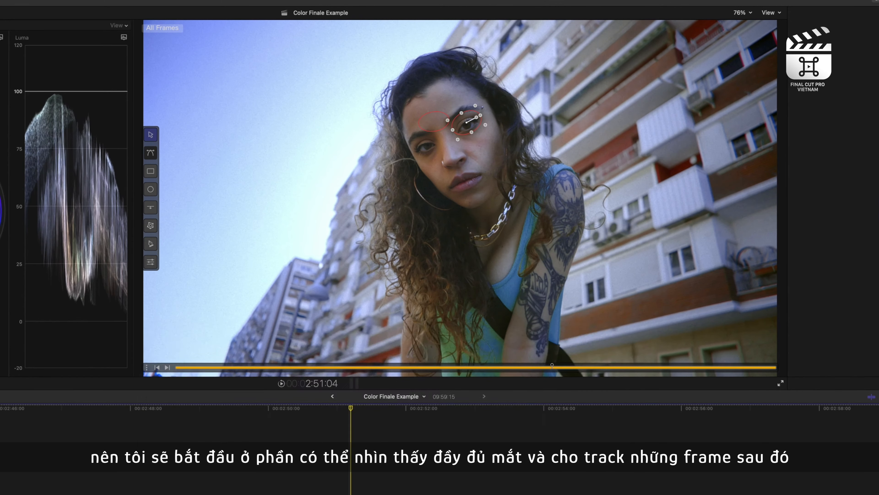
Reposition the second ellipse over the eye at about X 0,448, Y 0,645 where both eyes are fully visible, and track backward and forward.
left_click(444, 121)
left_click_drag(444, 121, 444, 116)
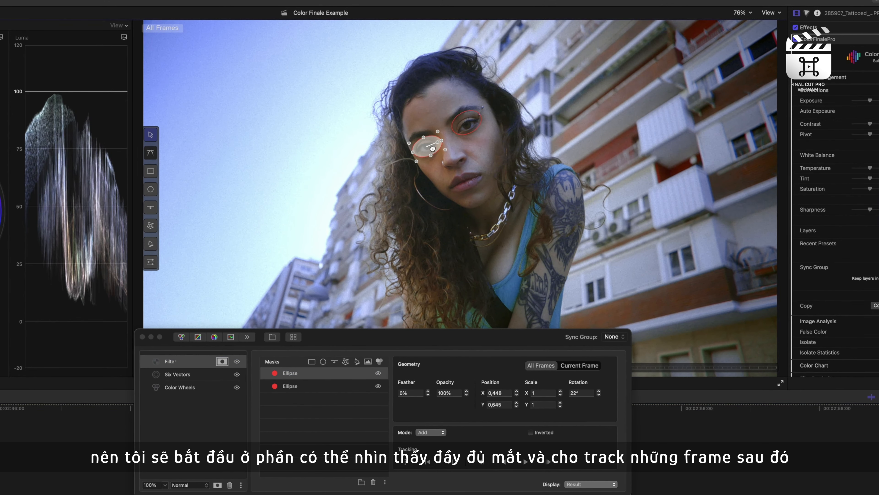
left_click(503, 463)
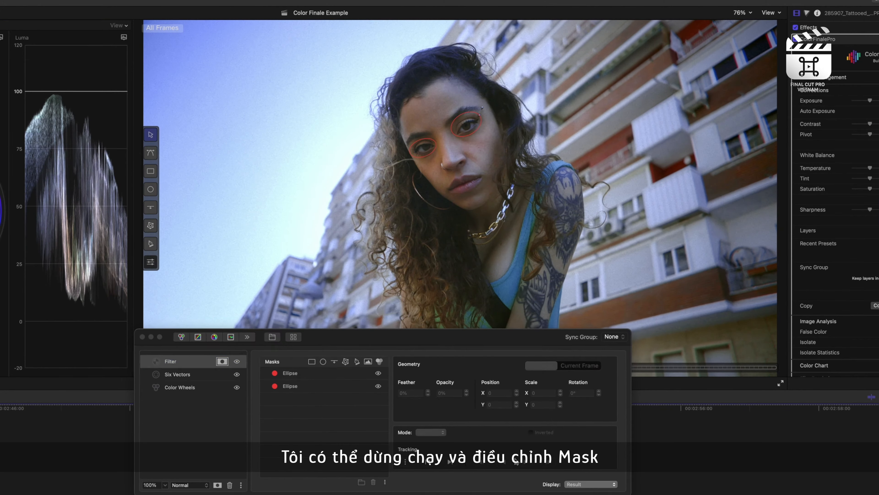
left_click(527, 462)
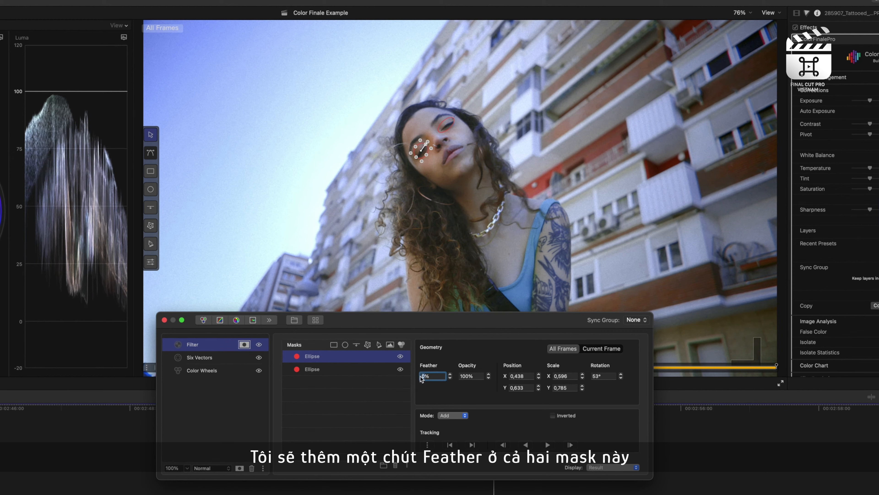
Set the feather of both ellipse masks to 23% and inspect them in the Composite Mask and Mask Input + Mask displays.
left_click(336, 370)
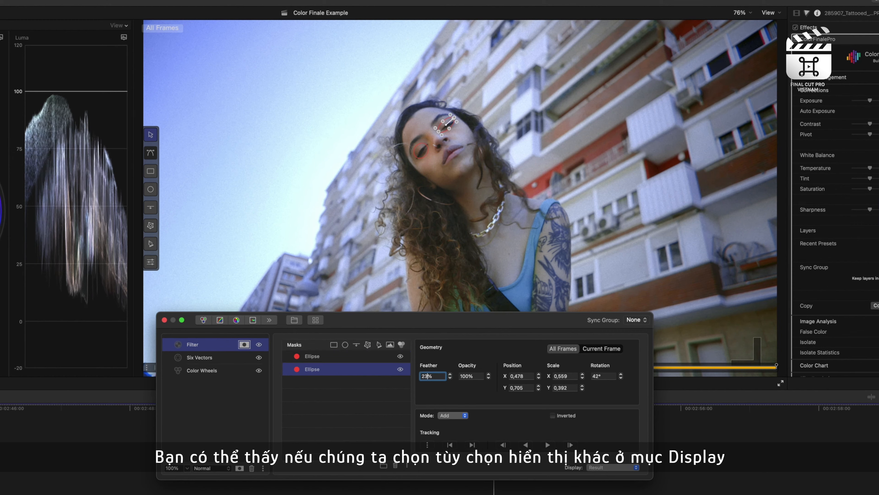
left_click(359, 360, "shift")
left_click(624, 468)
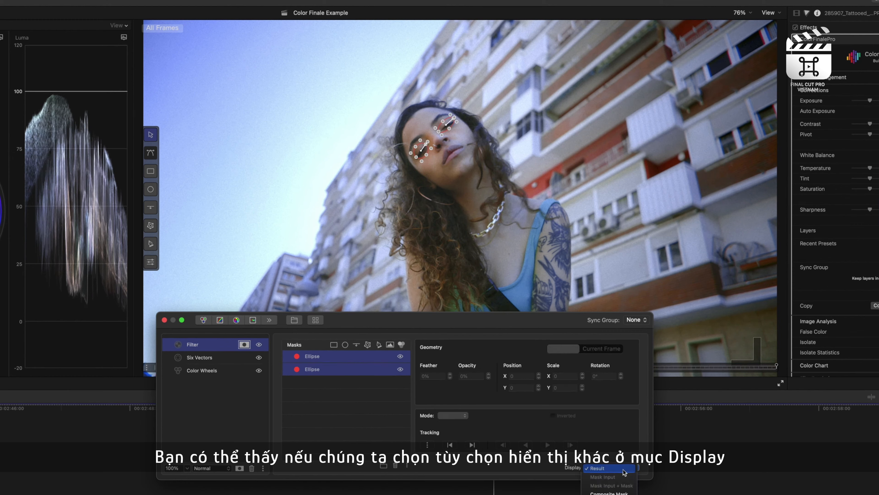
left_click(620, 489)
left_click(381, 369)
left_click(613, 467)
left_click(616, 460)
left_click(330, 357)
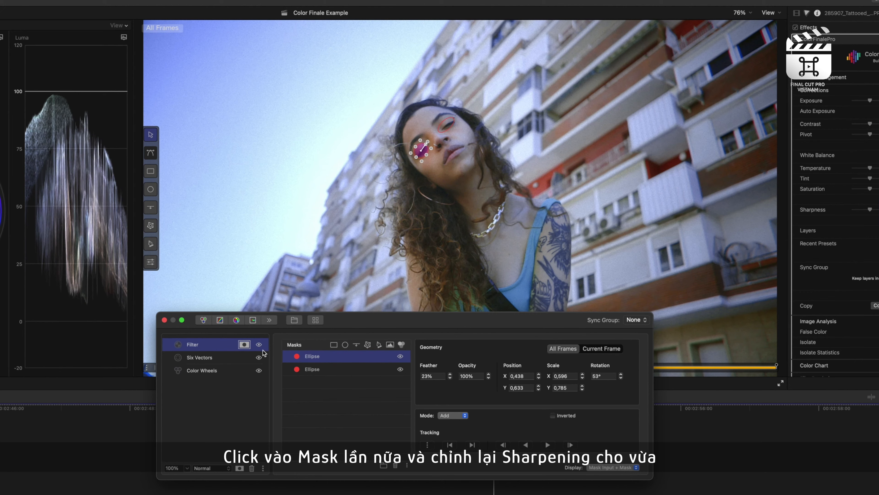
Switch the girl's Filter layer to Sharpness, try -100%, set it to 62%, and play the clip to compare the layer off and on.
left_click(244, 344)
left_click(459, 387)
left_click(454, 421)
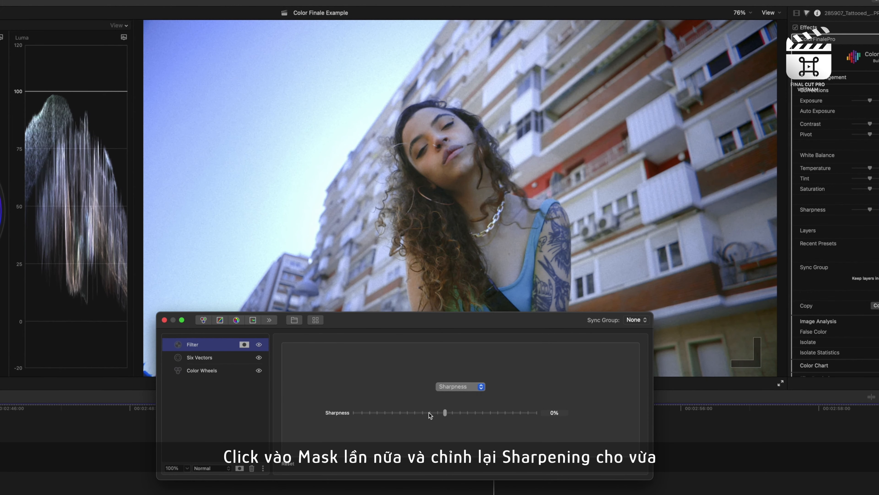
left_click_drag(445, 413, 508, 412)
left_click_drag(294, 409, 422, 408)
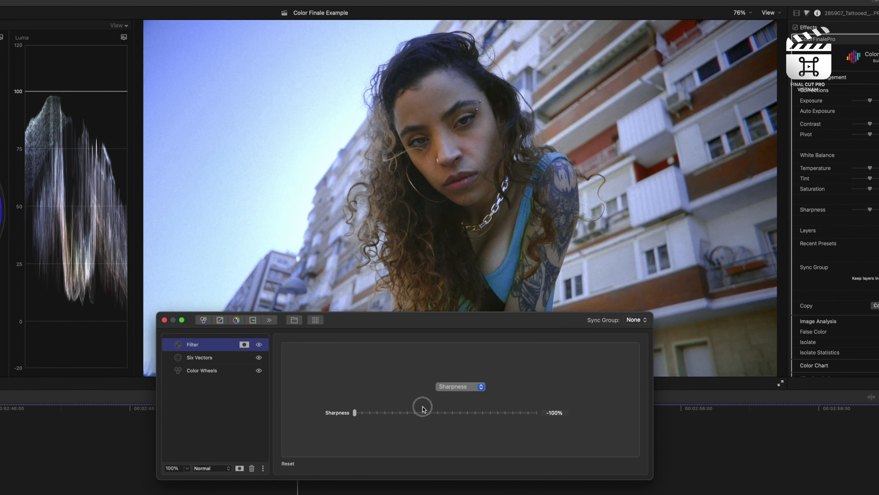
left_click_drag(308, 397, 501, 416)
key("slash")
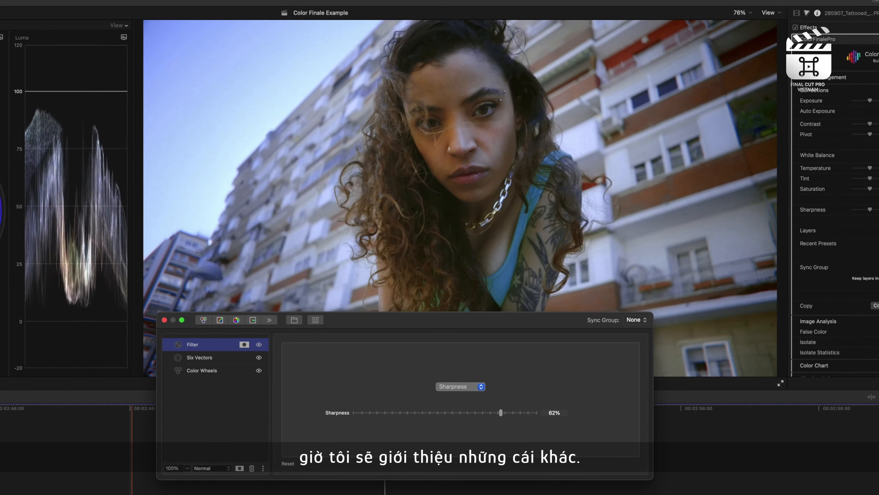
left_click(259, 346)
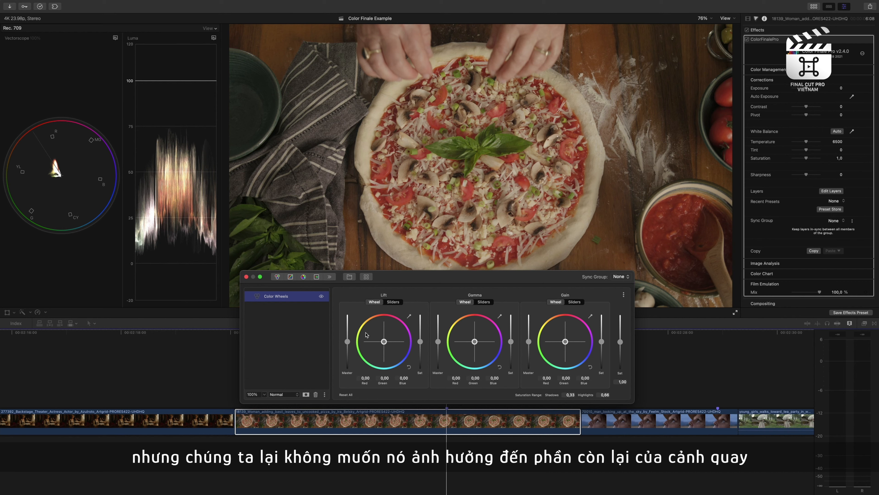
Try raising the Color Wheels gain to 0,12 on the whole pizza clip and adjusting its lift and overall saturation.
left_click_drag(529, 341, 529, 339)
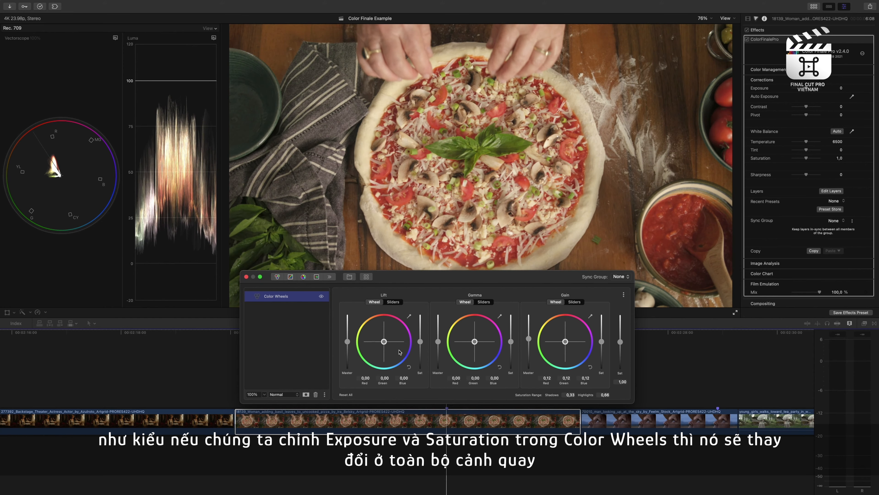
left_click_drag(345, 343, 345, 344)
left_click_drag(621, 342, 620, 338)
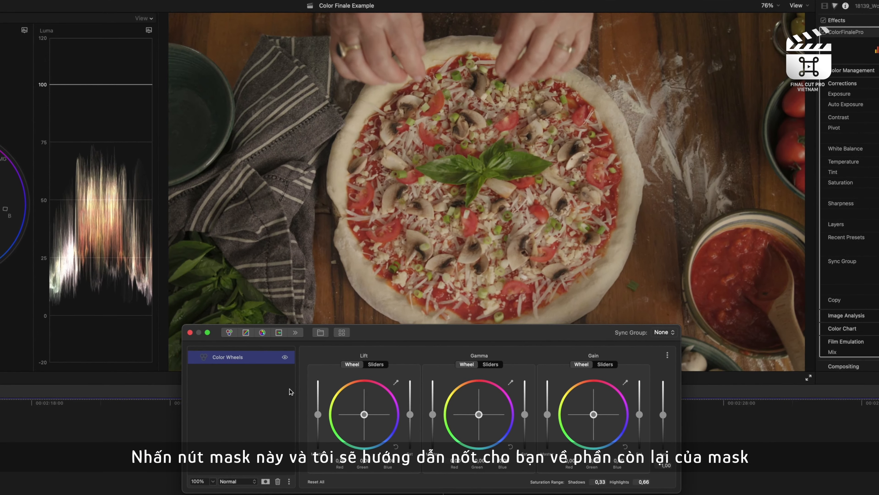
Mask the pizza's Color Wheels layer with a horizontal Edge mask near X 0,477, Y 0,982, using the Mask Input + Mask display.
left_click(265, 482)
left_click(384, 358)
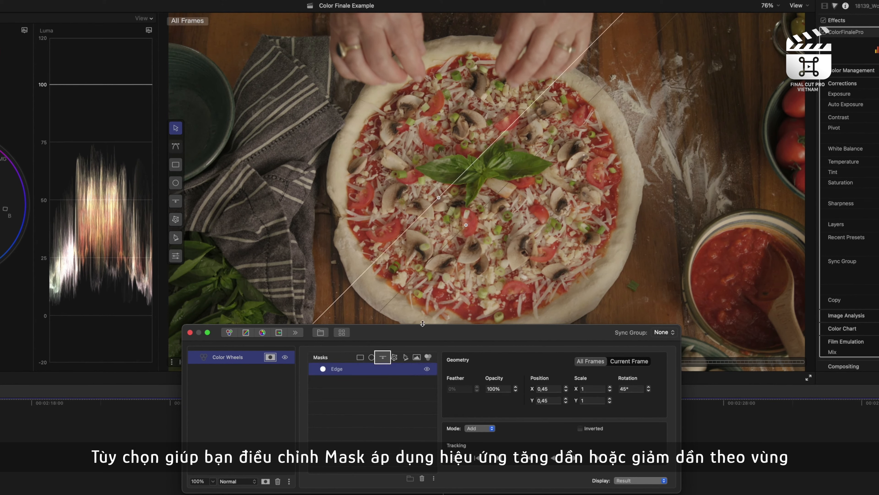
left_click_drag(439, 198, 466, 29)
left_click_drag(511, 155, 522, 39)
left_click(641, 480)
left_click(637, 489)
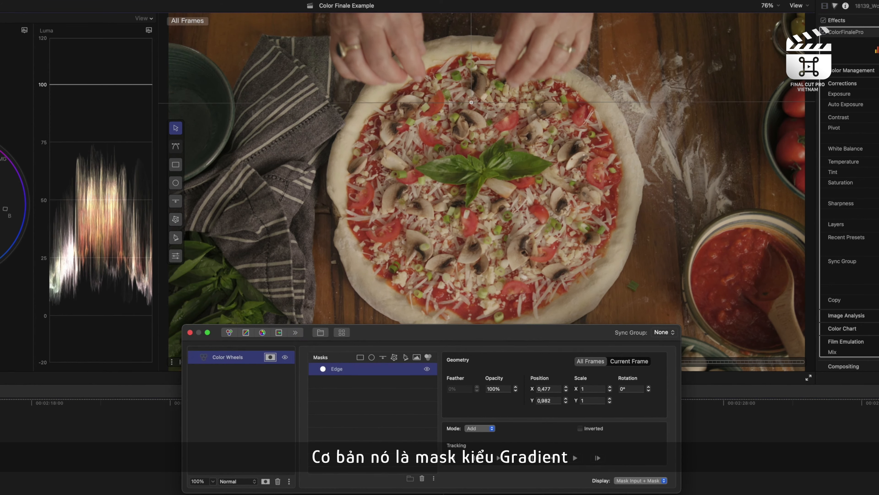
left_click_drag(600, 115, 601, 103)
Try slightly raising the gain and lift masters inside the Edge mask and compare the Color Wheels layer off and on.
left_click(270, 357)
left_click_drag(547, 414, 548, 410)
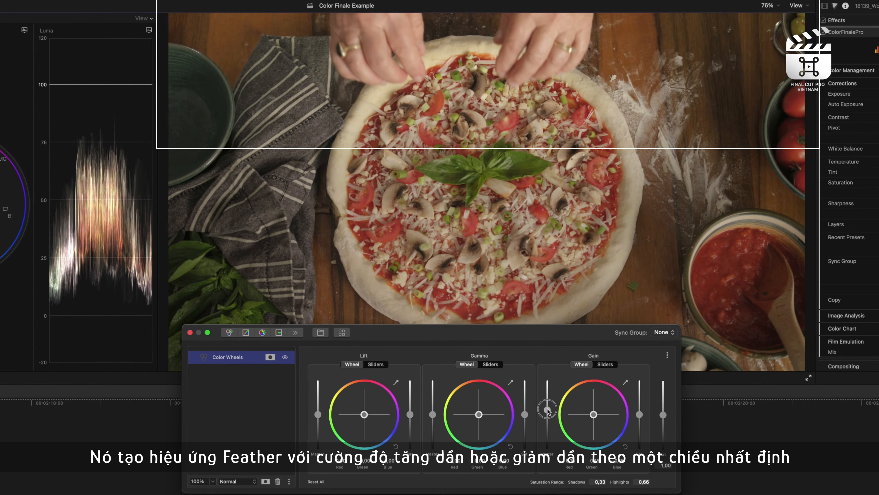
left_click_drag(318, 415, 318, 412)
left_click(285, 356)
left_click(285, 357)
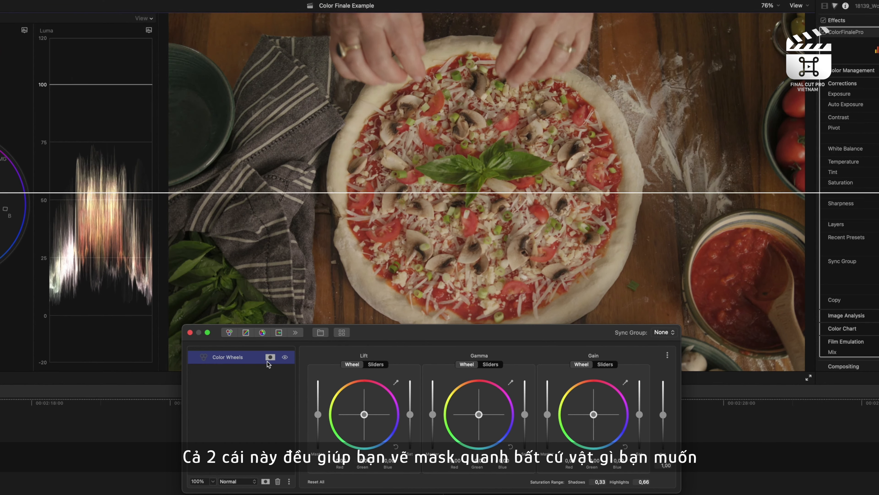
Draw a closed B-Spline Path mask around the outer crust of the pizza in the Color Wheels layer mask.
left_click(270, 357)
left_click(394, 357)
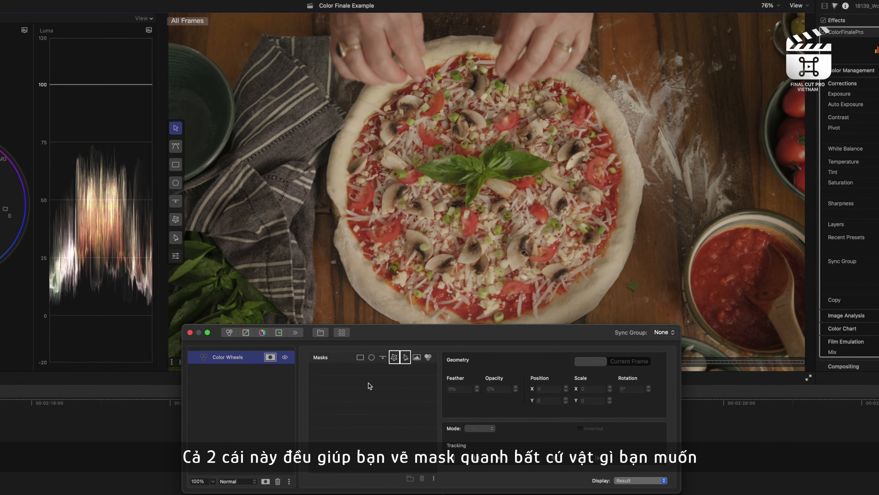
left_click(176, 224)
left_click(364, 297)
left_click(334, 238)
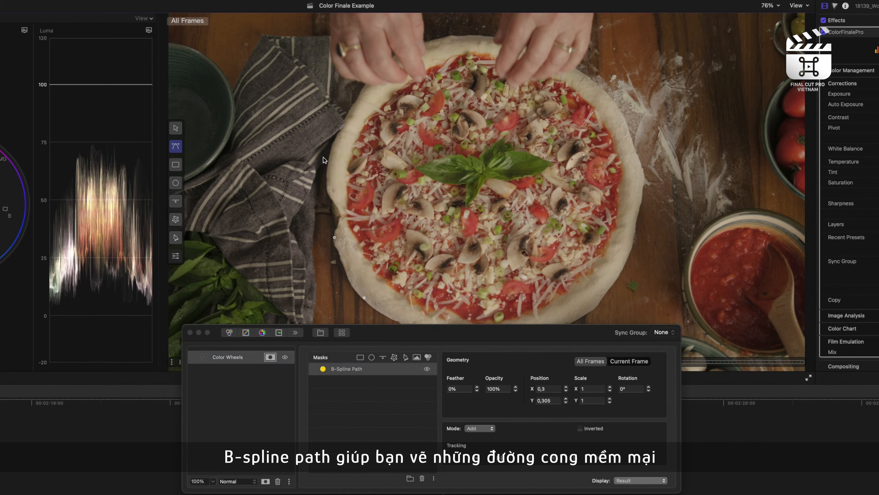
left_click(450, 43)
left_click(556, 46)
left_click(597, 64)
left_click(625, 129)
left_click(644, 183)
left_click(639, 243)
left_click(561, 324)
left_click(364, 298)
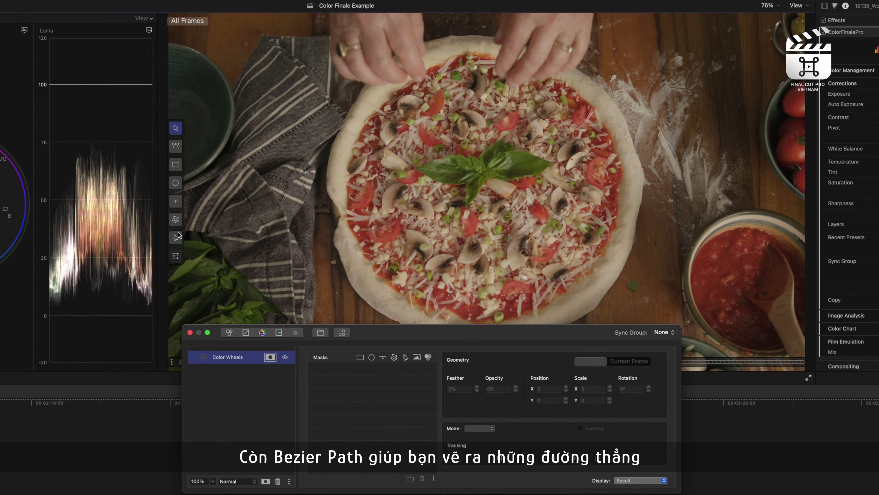
Try to draw a Bezier Path mask starting along the basil leaves and extending out to the crust.
left_click(177, 239)
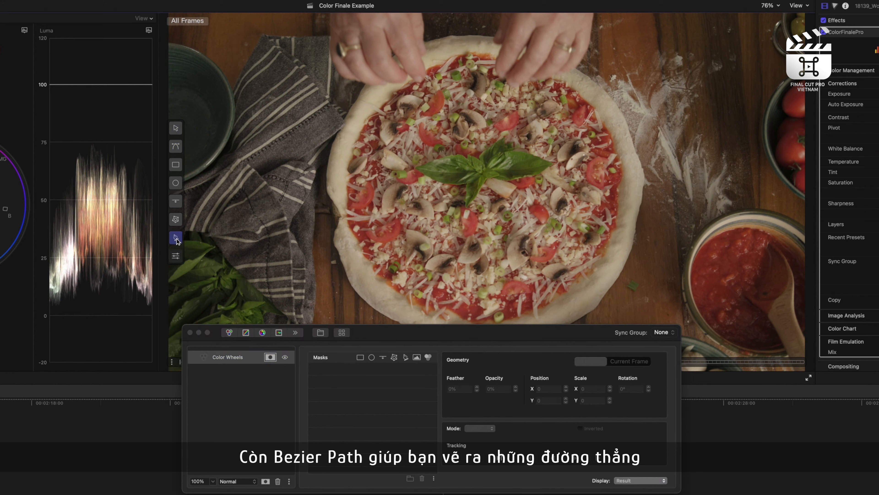
left_click(467, 159)
left_click(438, 158)
left_click(426, 162)
left_click(435, 185)
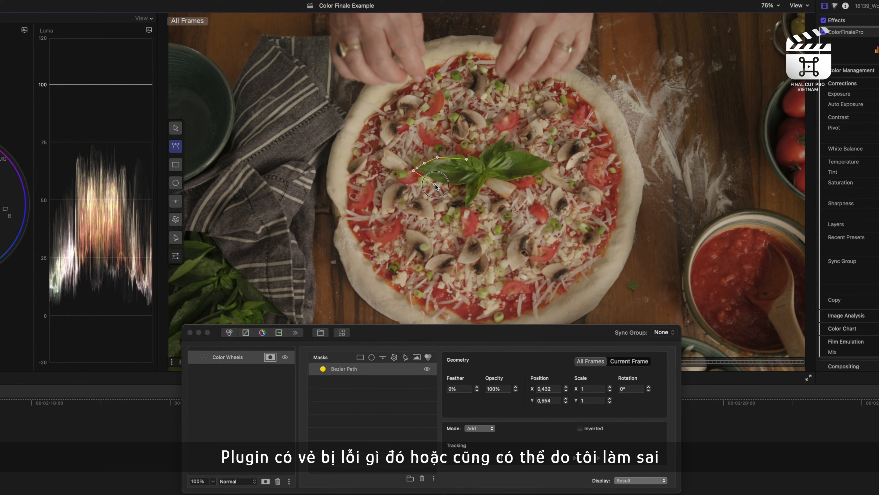
left_click(335, 271)
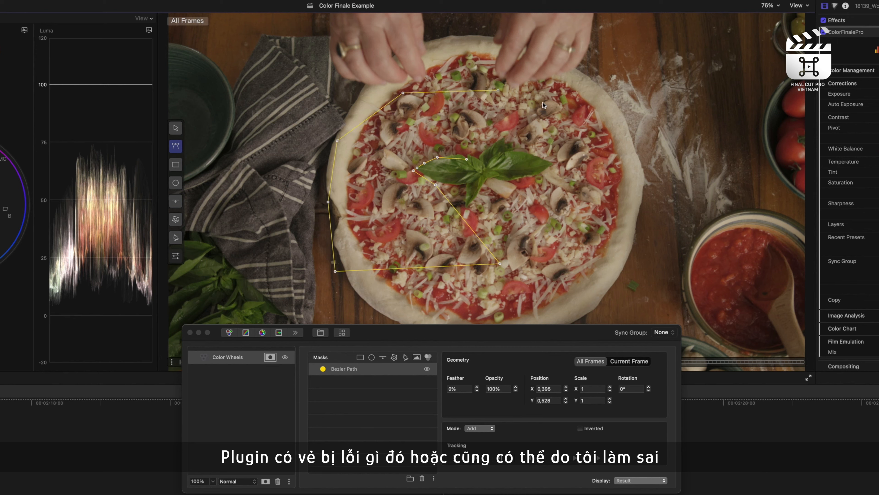
left_click(336, 399)
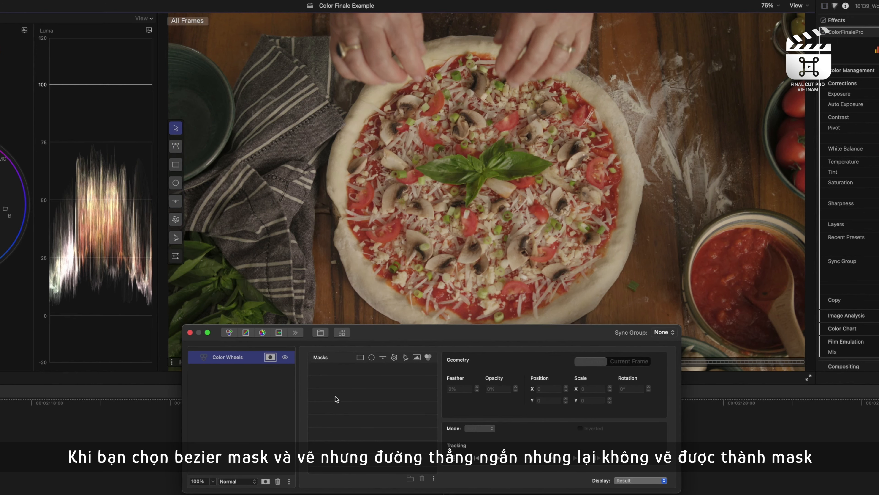
Add a default B-Spline Path mask over the centre of the pizza and delete it again.
left_click(394, 357)
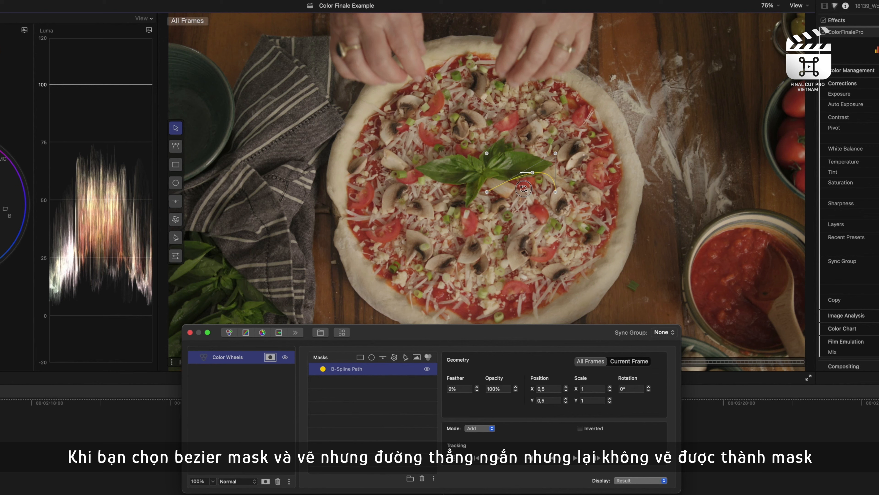
left_click(523, 188)
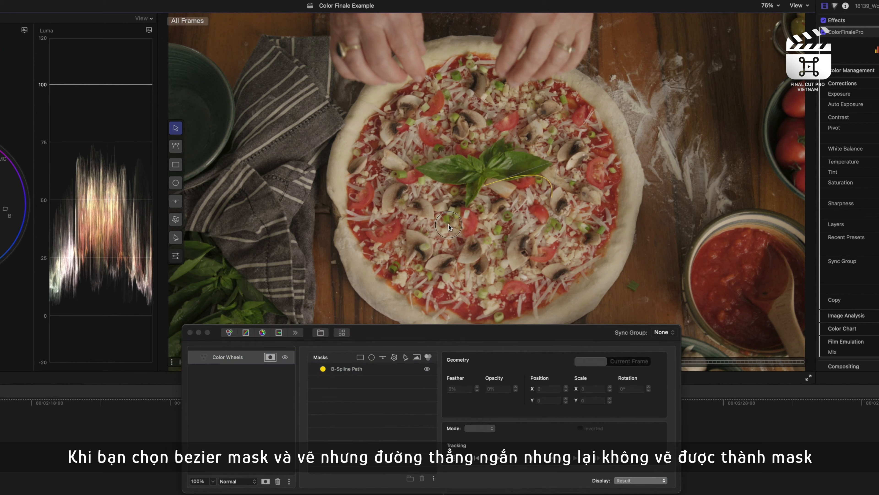
left_click(378, 416)
left_click(377, 371)
left_click(423, 478)
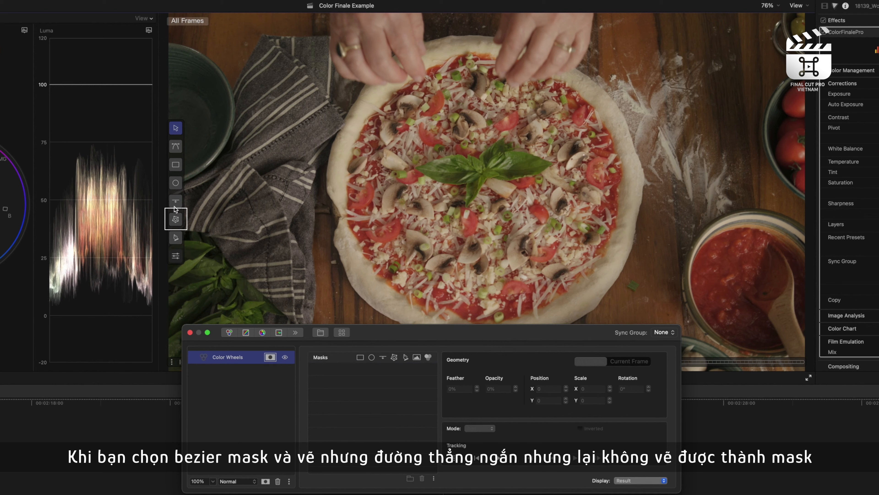
Trace the pizza crust point by point with a B-Spline Path mask and close it at the starting point.
left_click(175, 219)
left_click(328, 155)
left_click(346, 107)
left_click(363, 85)
left_click(400, 53)
left_click(447, 41)
left_click(508, 37)
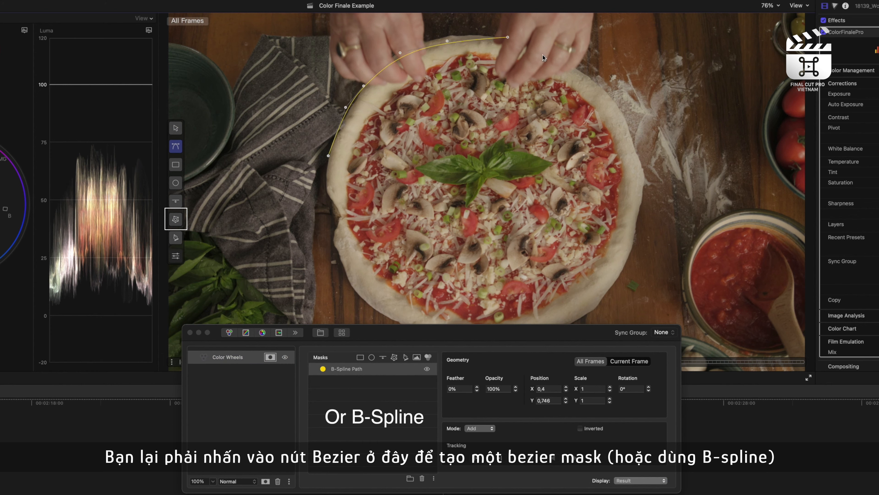
left_click(633, 266)
left_click(610, 276)
left_click(371, 306)
left_click(320, 244)
left_click(323, 197)
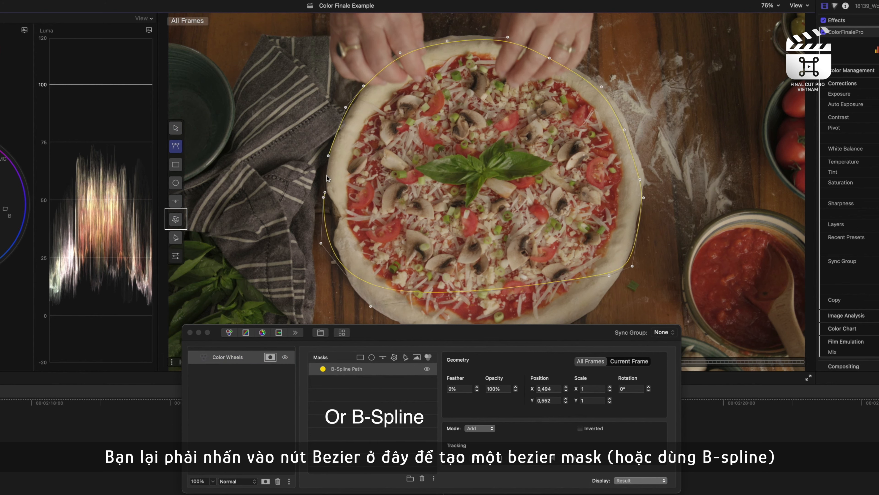
left_click(328, 156)
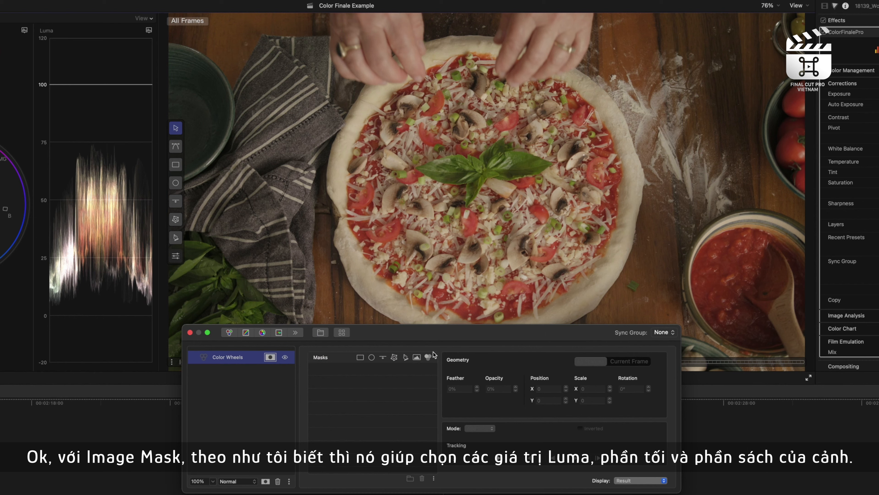
Add an Image Mask in Composite Mask display, vary its input White level between 12% and 100%, and increase its Blur.
left_click(417, 359)
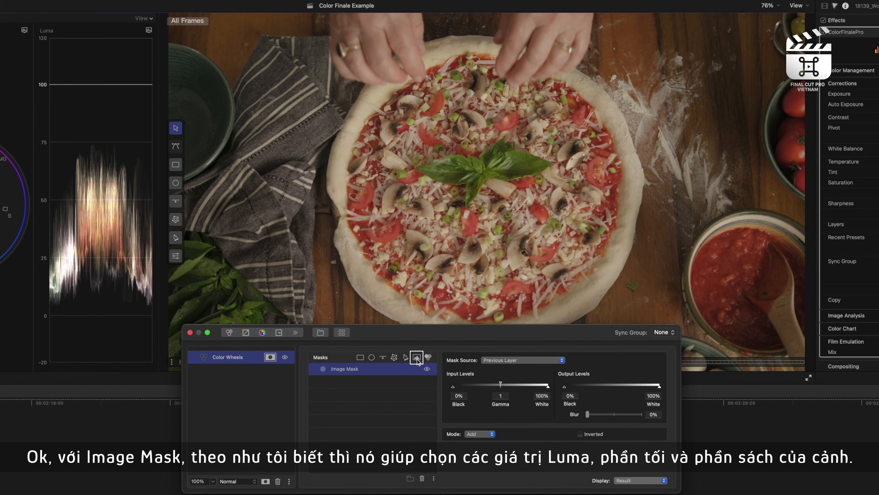
left_click(627, 481)
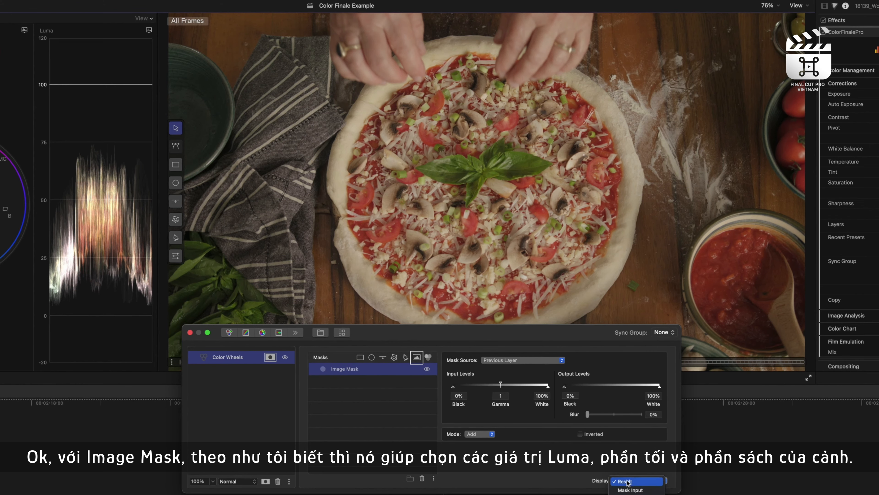
left_click(634, 490)
mouse_move(454, 387)
left_mouse_down()
mouse_move(524, 388)
mouse_move(444, 386)
left_mouse_up()
left_click_drag(548, 386, 467, 385)
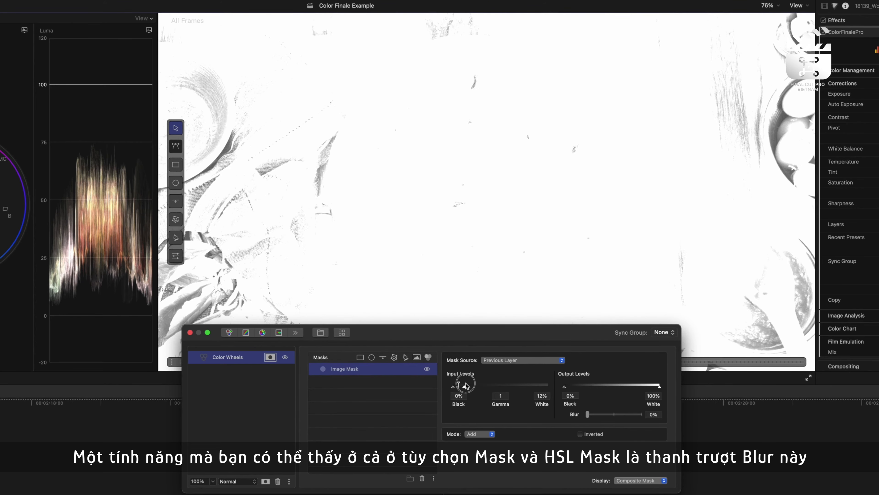
left_click_drag(465, 385, 548, 385)
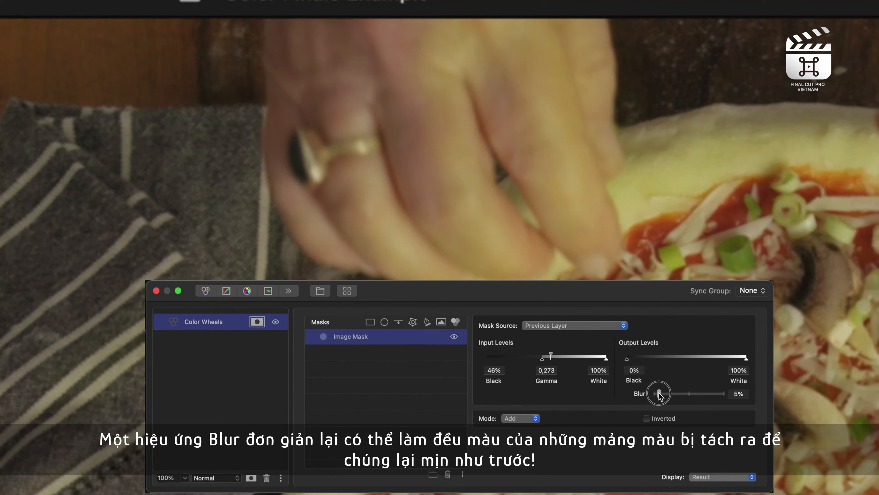
mouse_move(660, 393)
left_mouse_down()
mouse_move(632, 391)
mouse_move(666, 395)
left_mouse_up()
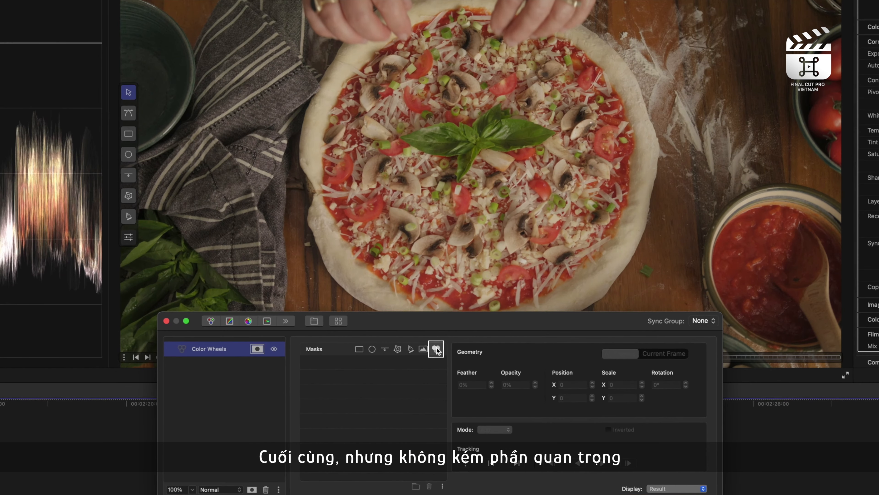
Add an HSL Mask, sample the red tomato sauce on the pizza, and show the selection as Mask Input + Mask.
left_click(449, 295)
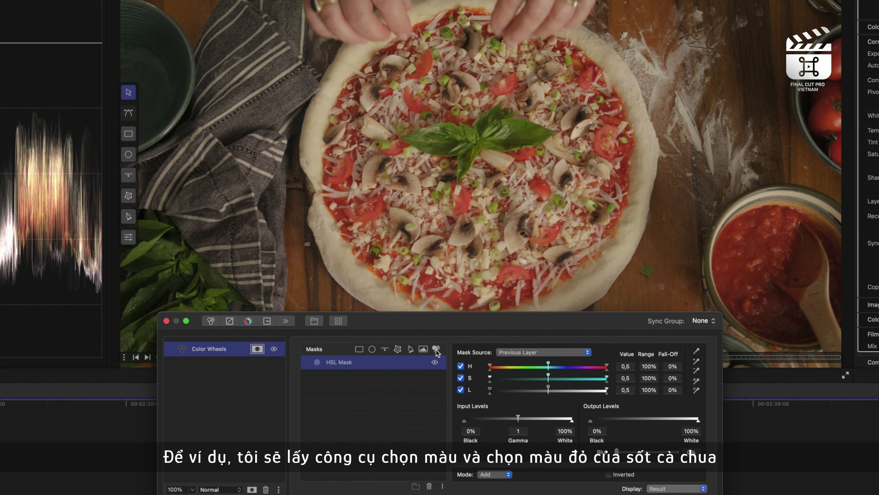
left_click(697, 352)
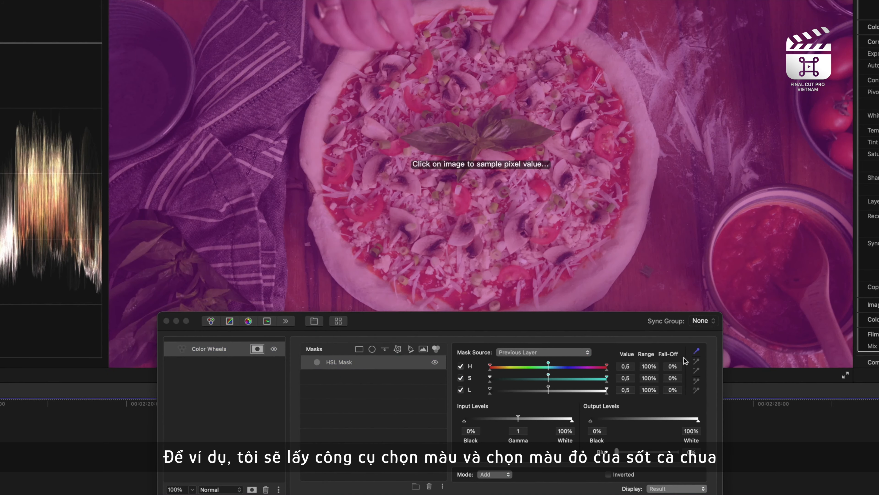
left_click(433, 284)
left_click(674, 488)
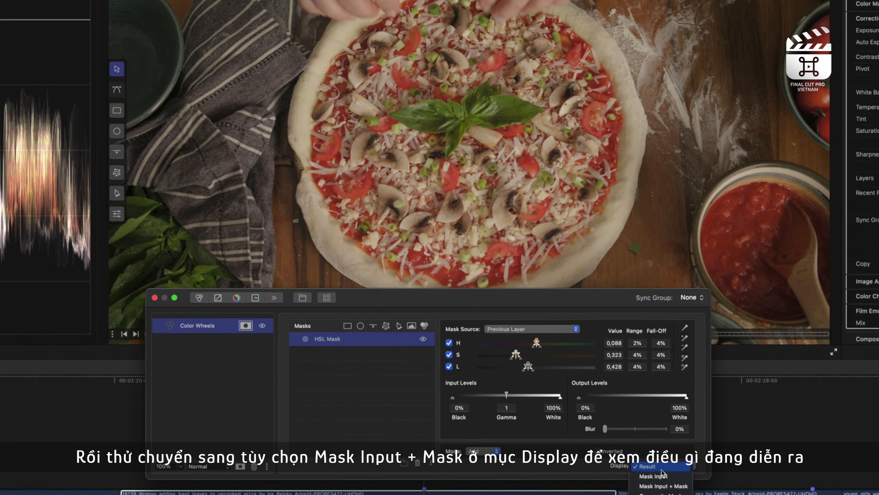
left_click(653, 474)
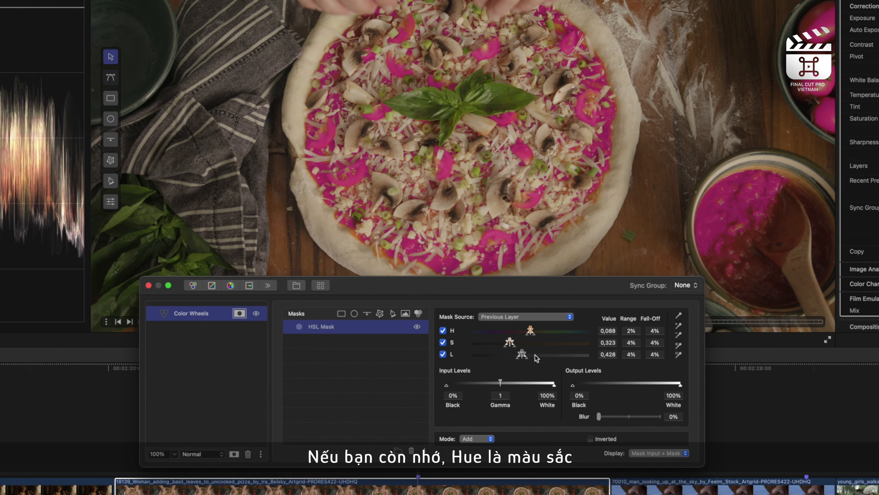
Refine the HSL Mask with saturation range 9%, luma range 14% and fall-off 16%, hue fall-off 9%, and Blur 1%.
mouse_move(531, 332)
left_mouse_down()
mouse_move(515, 343)
mouse_move(555, 344)
mouse_move(521, 346)
left_mouse_up()
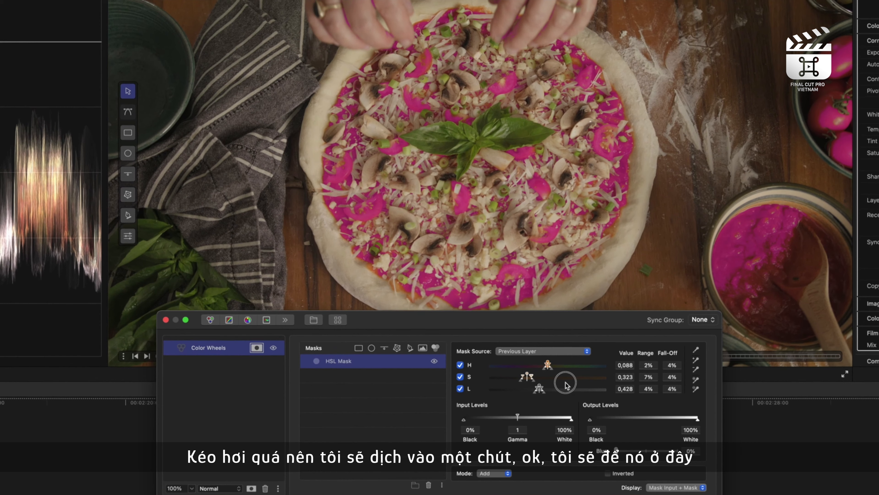
left_click_drag(565, 382, 566, 384)
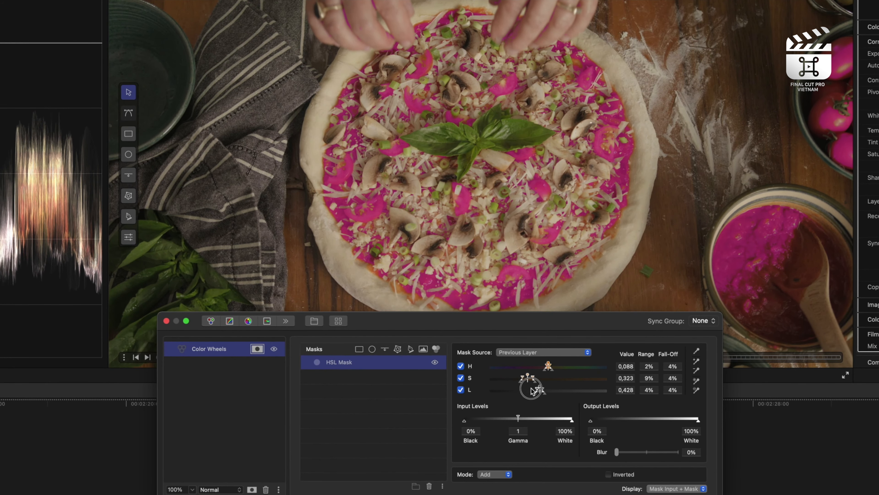
left_click_drag(533, 394, 551, 393)
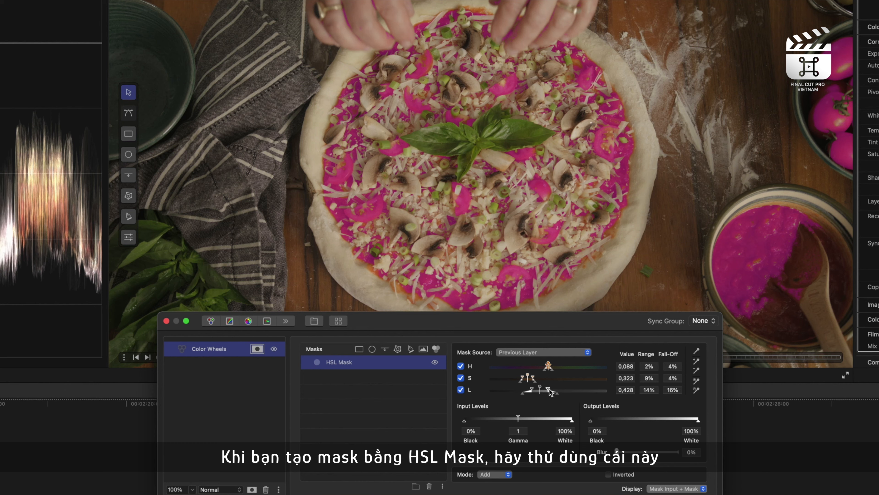
left_click_drag(553, 370, 559, 370)
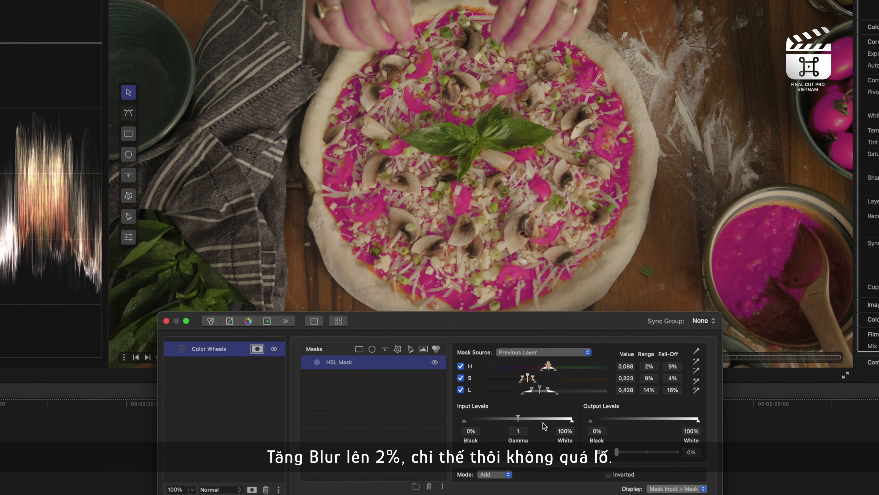
left_click_drag(617, 452, 617, 452)
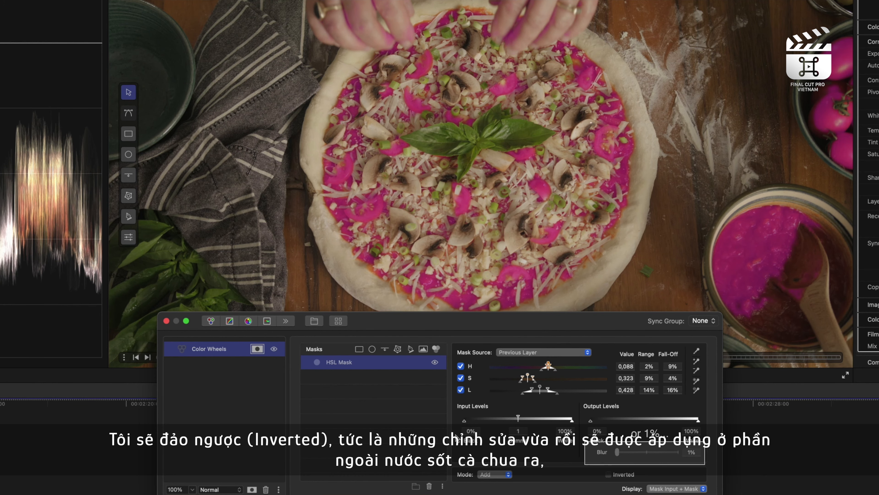
Invert the HSL Mask and lower the Color Wheels overall saturation to 0,19 to desaturate everything outside the sauce.
left_click(609, 475)
left_click(258, 349)
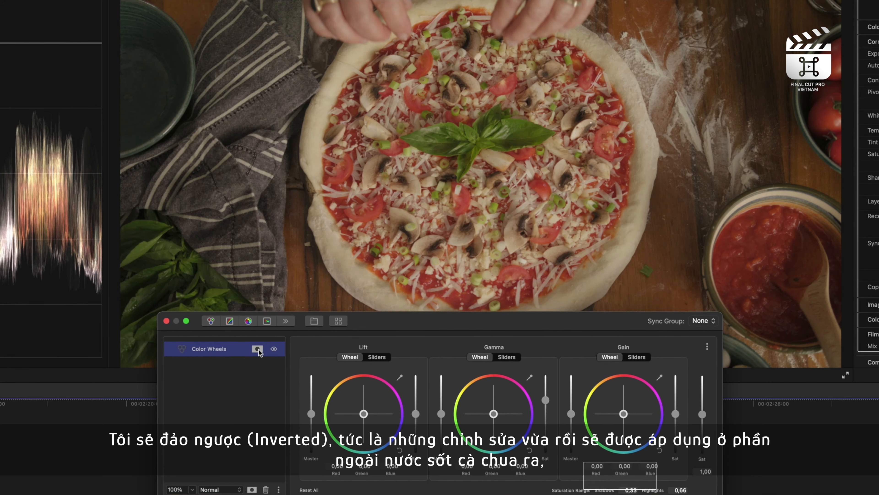
left_click_drag(701, 415, 702, 442)
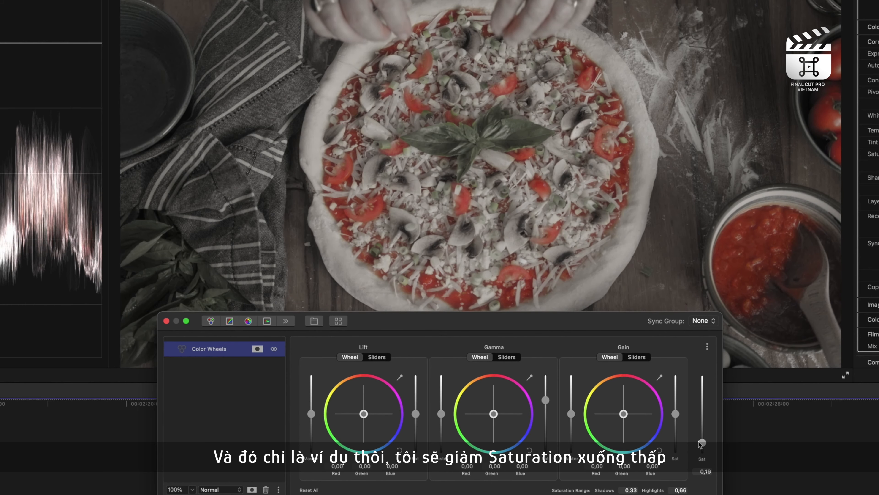
Add an Ellipse mask fitted around the sauce bowl at X 0,893, Y 0,276, and track it forward through the clip.
left_click(258, 348)
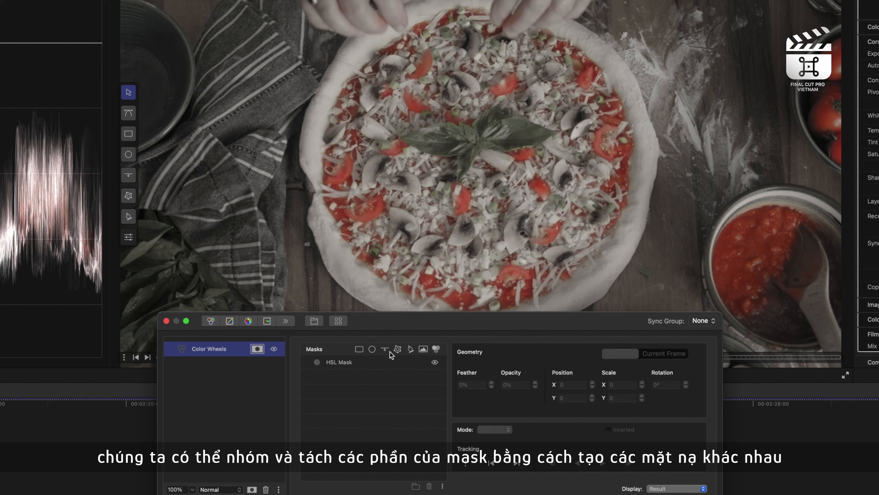
left_click(371, 349)
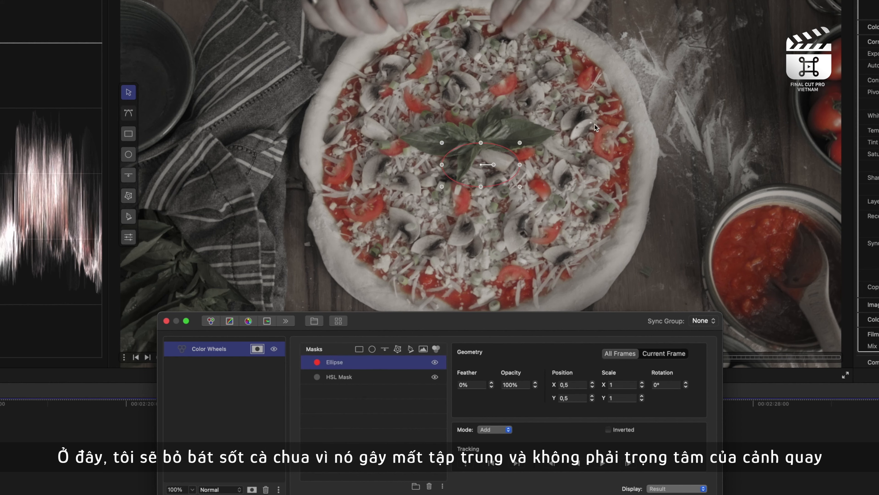
left_click_drag(520, 142, 591, 46)
left_click_drag(568, 87, 836, 236)
left_click_drag(784, 337, 785, 349)
left_click(602, 463)
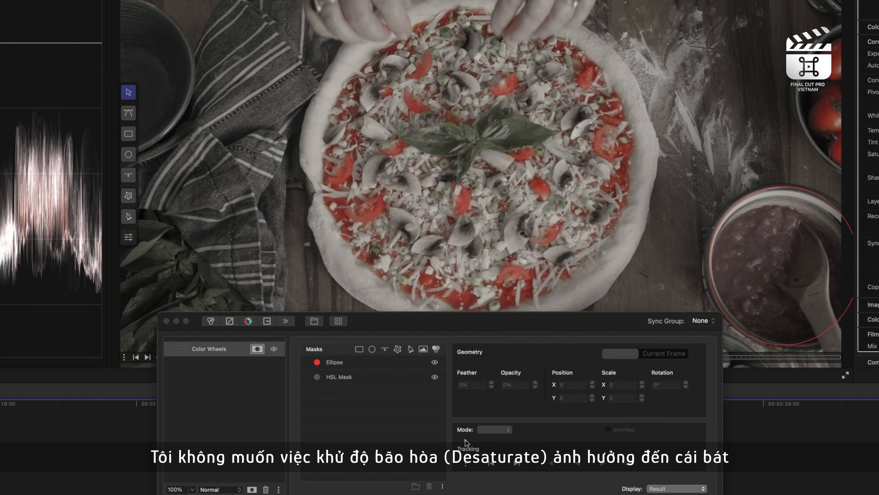
Set the bowl's Ellipse mask to Subtract mode with a 17% feather.
left_click(465, 440)
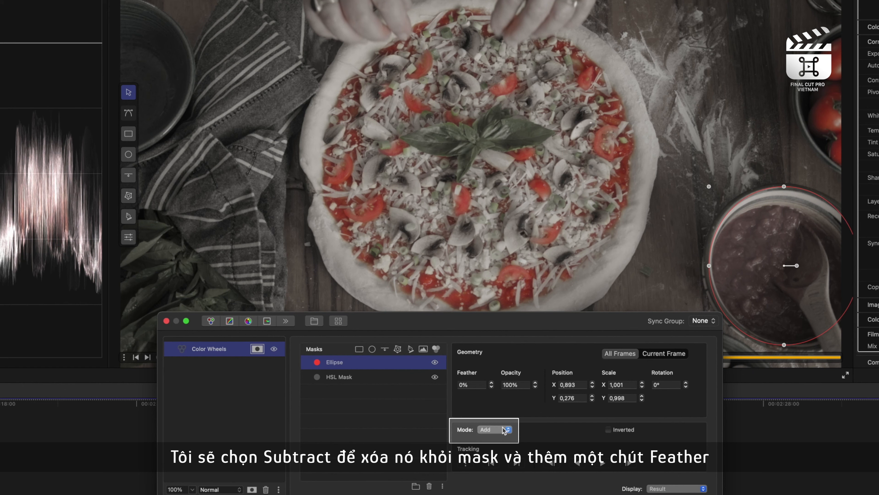
left_click(508, 429)
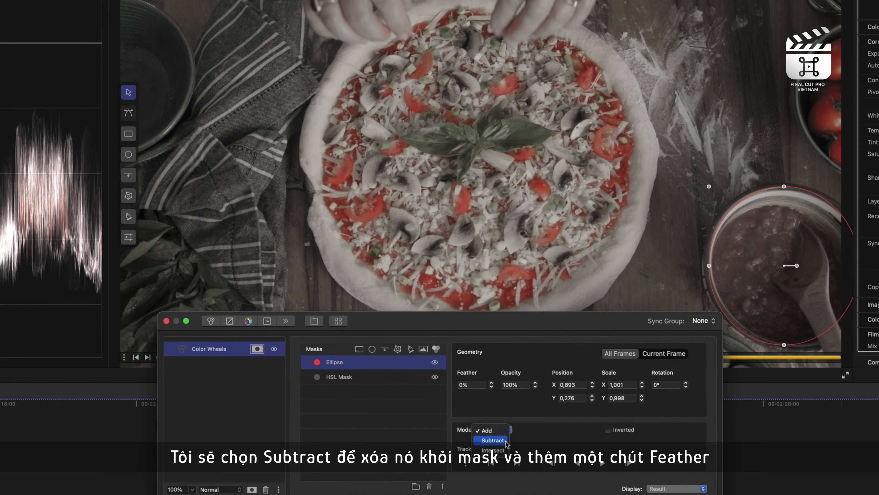
left_click(507, 441)
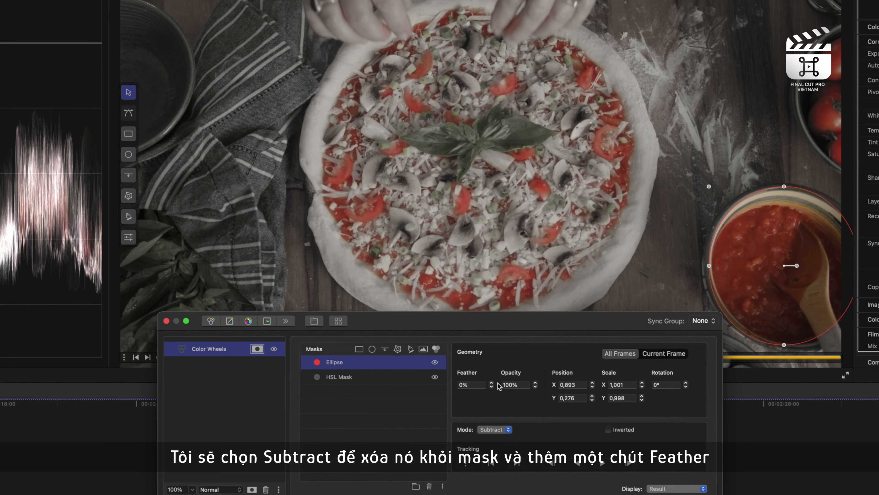
left_click(492, 382)
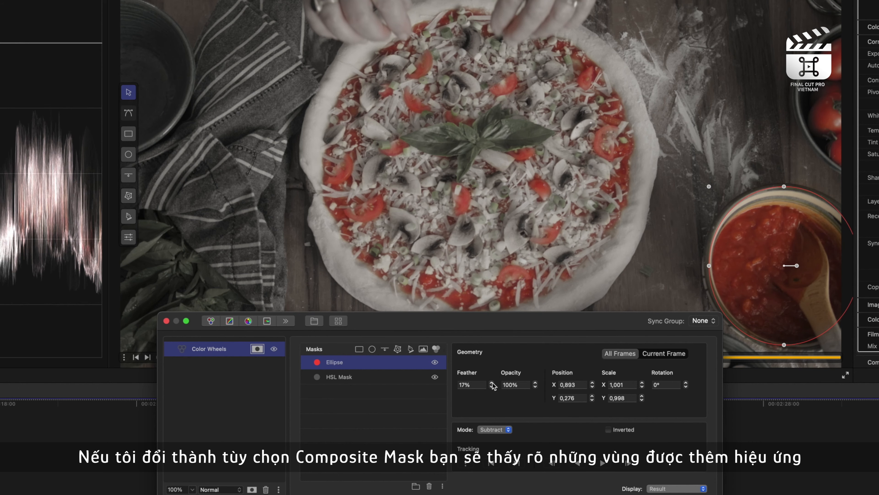
Inspect the combined Ellipse and HSL masks in the Composite Mask display and return to the Result view.
left_click(664, 490)
left_click(665, 494)
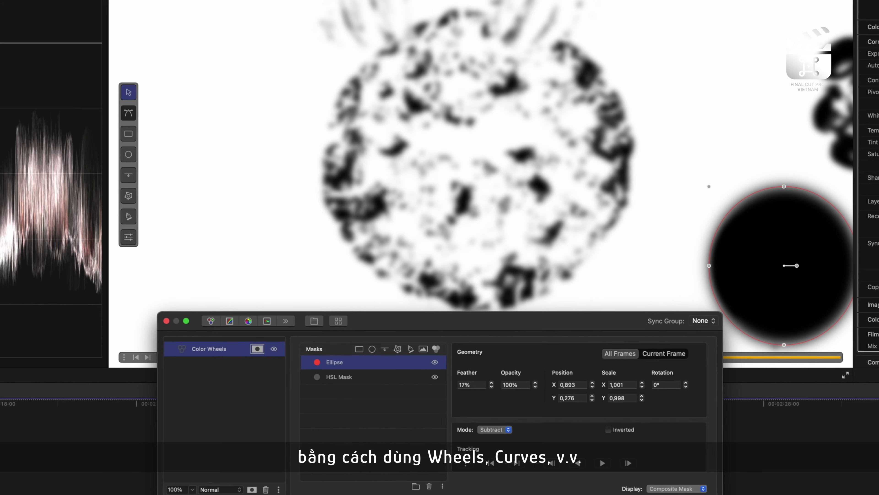
left_click(675, 489)
left_click(657, 461)
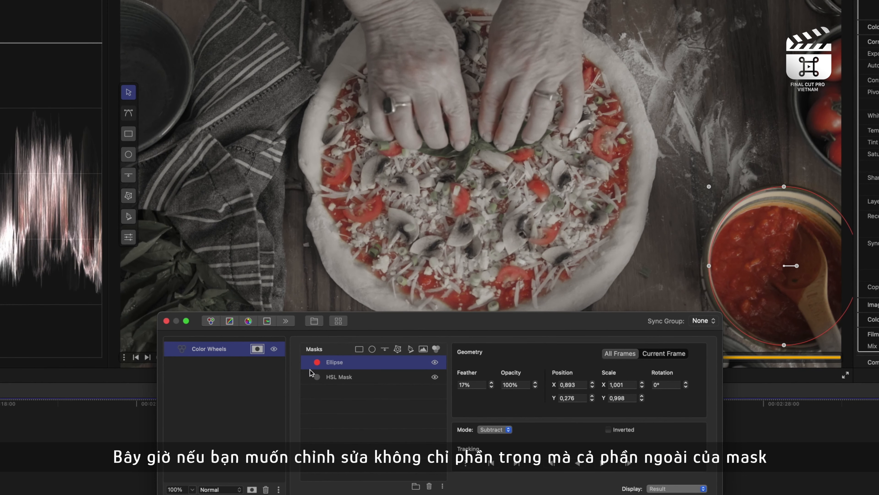
Clear the existing Color Wheels layer and create a group containing two Color Wheels layers.
left_click(233, 352)
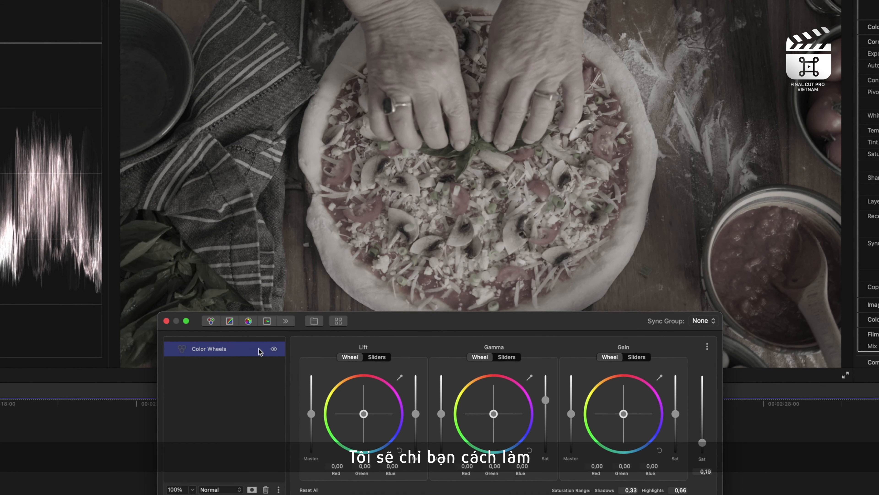
left_click(273, 349)
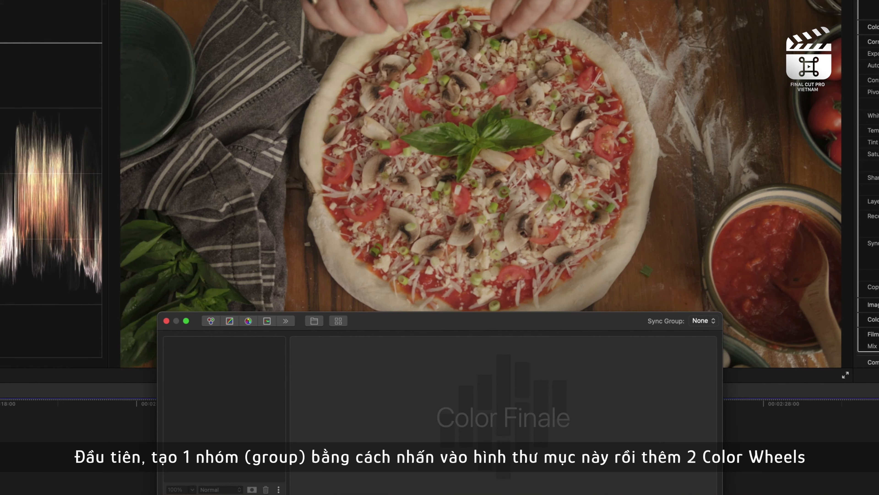
left_click(312, 323)
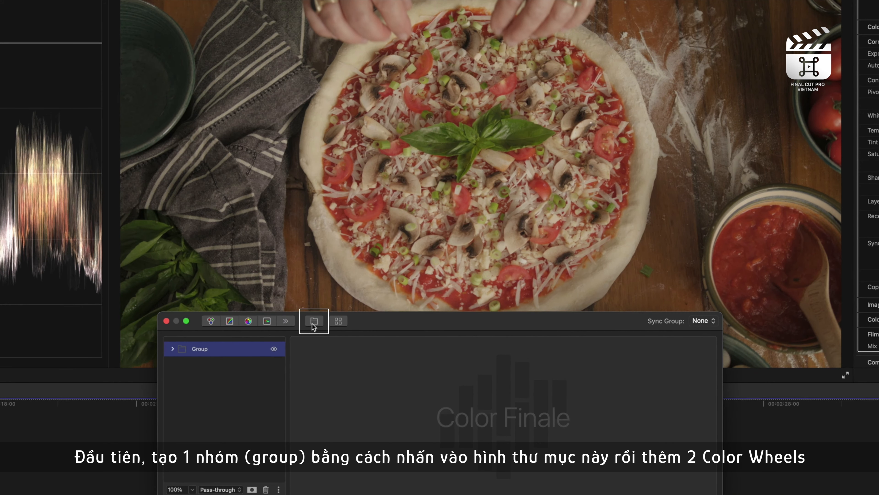
left_click(211, 322)
left_click(211, 321)
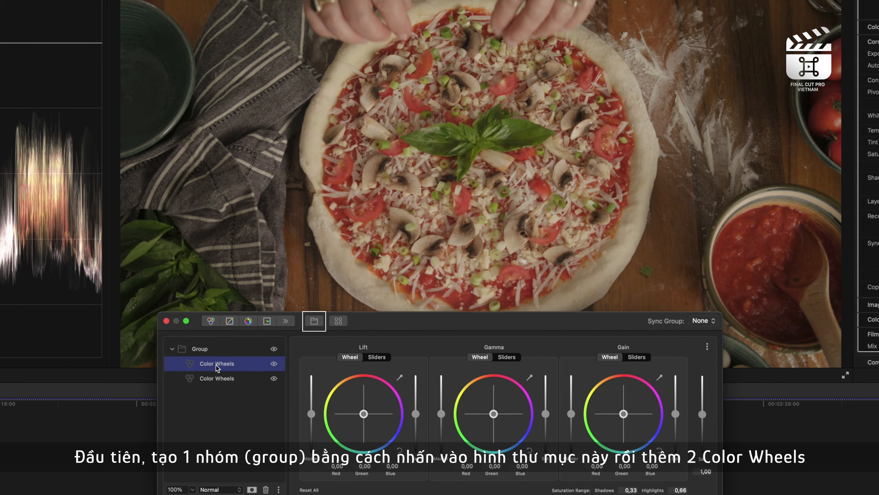
Turn on Invert Parent Mask for the group's lower Color Wheels layer and rename it Outside Mask.
left_click(228, 378)
right_click(229, 378)
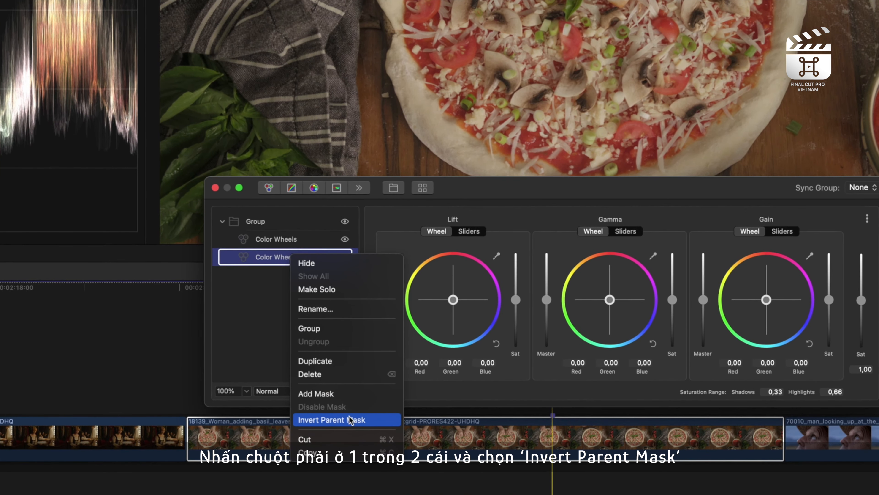
left_click(351, 419)
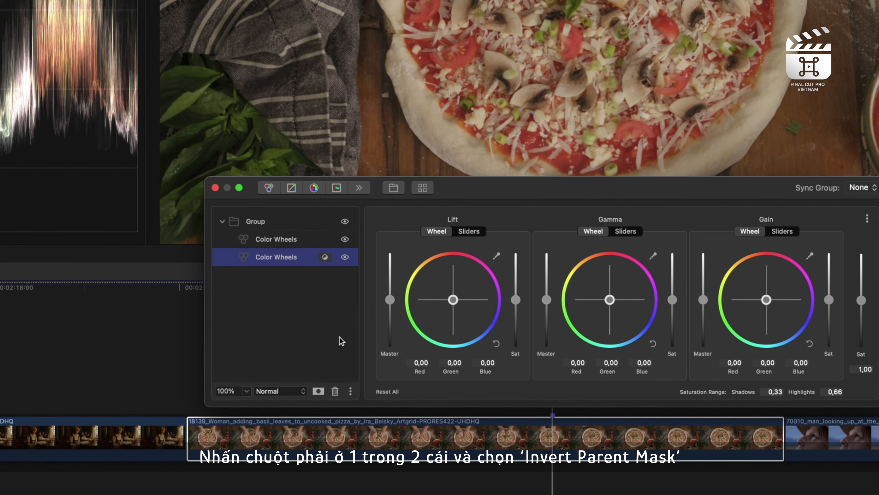
right_click(291, 258)
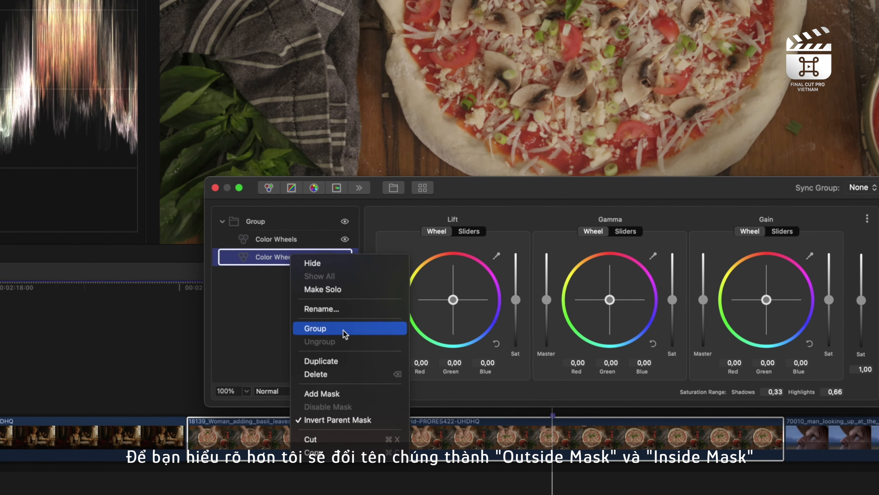
left_click(347, 312)
type("Outs")
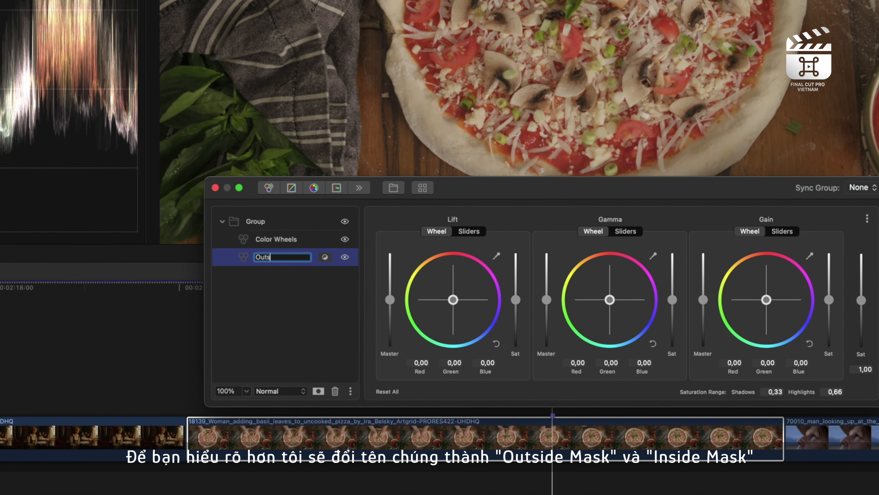
key("Return")
Rename the group's upper Color Wheels layer as Inside Mask.
left_click(304, 240)
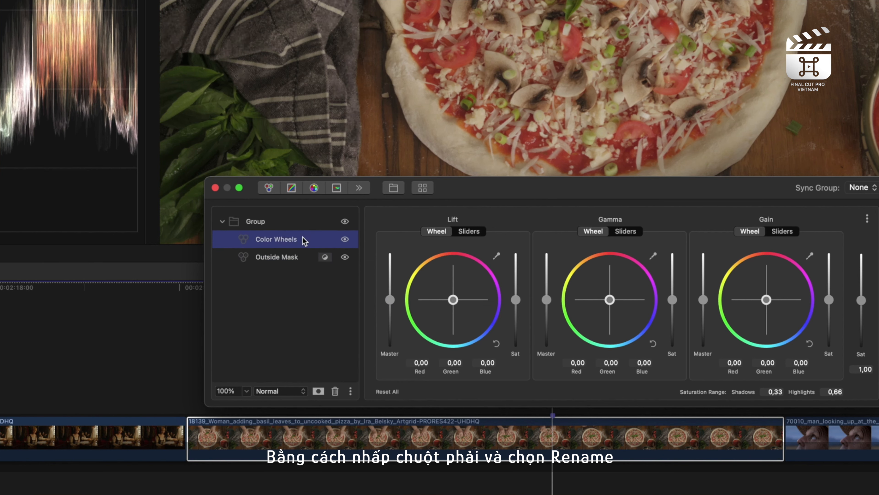
right_click(304, 240)
left_click(335, 289)
type("Inside Mask")
key("Return")
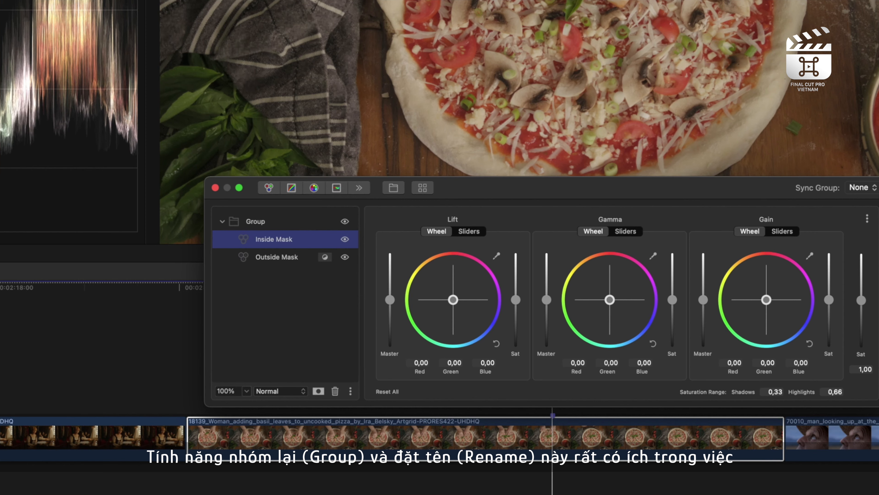
Rename the group holding both Color Wheels layers as Mask Group.
left_click(302, 221)
right_click(303, 222)
left_click(334, 274)
type("Mask")
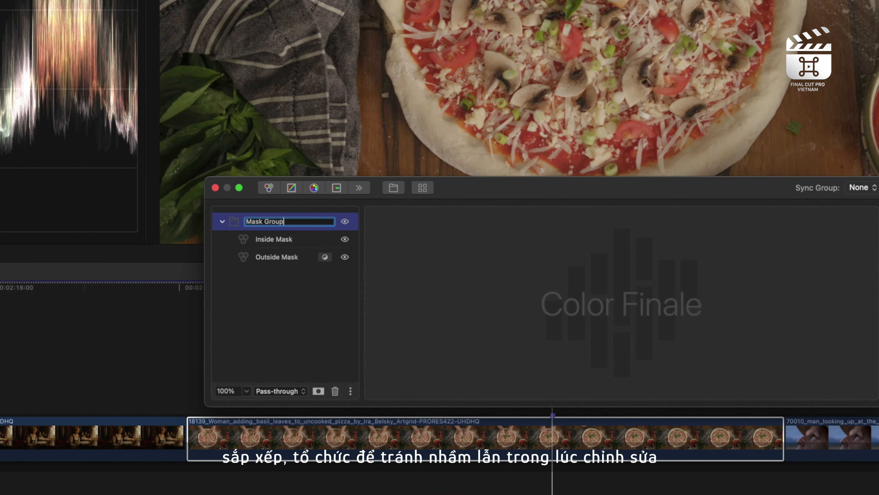
key("Return")
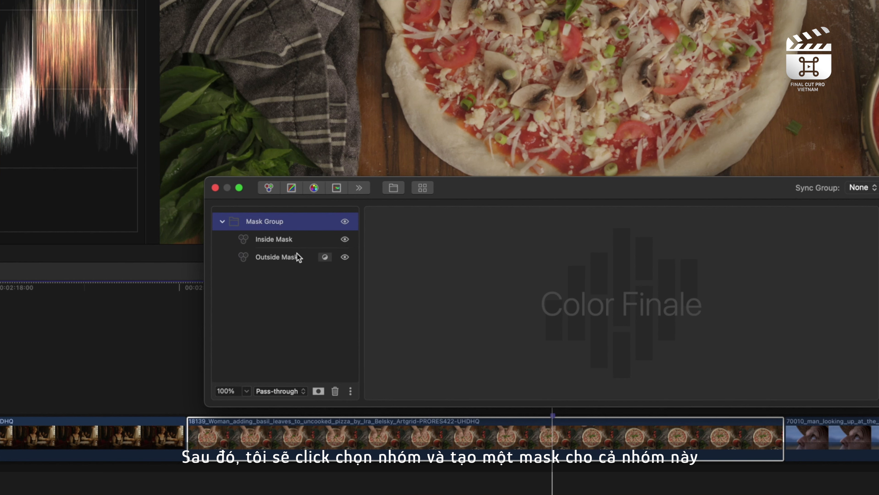
Add an HSL Mask to Mask Group and adjust its hue, saturation and luminance ranges to isolate the pizza's reds.
left_click(319, 390)
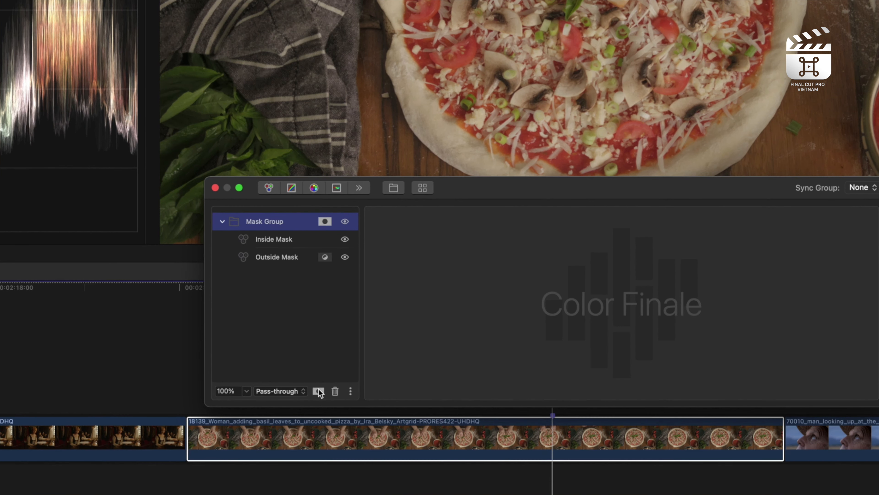
left_click(326, 222)
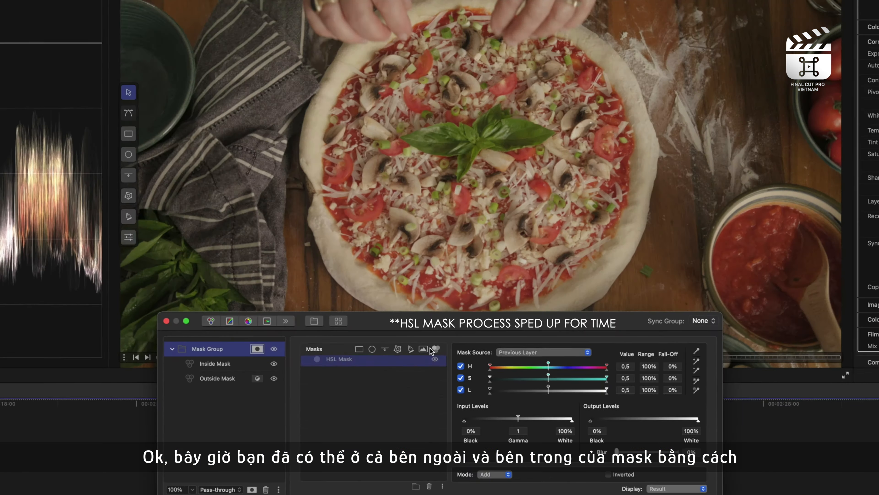
left_click(671, 494)
left_click_drag(549, 364, 551, 365)
left_click_drag(531, 376, 552, 389)
left_click_drag(554, 393, 557, 392)
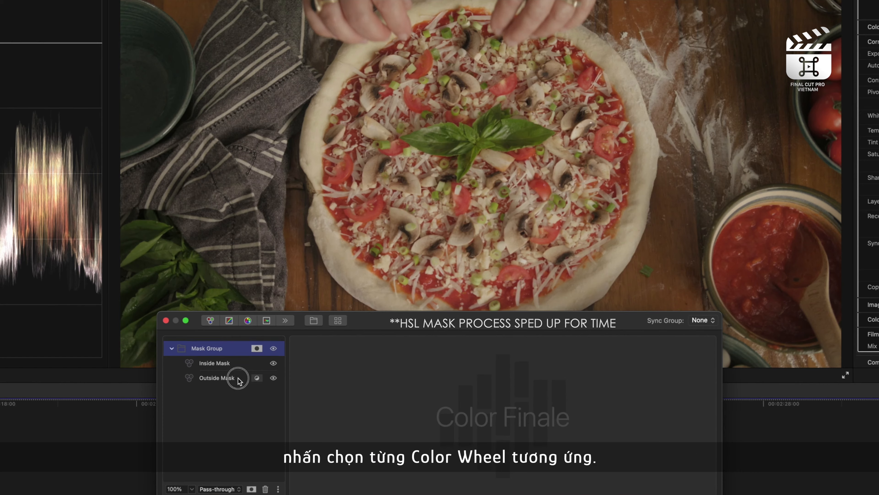
Lower the Outside Mask layer's overall saturation to 0,36.
left_click(236, 378)
left_click_drag(702, 413, 701, 437)
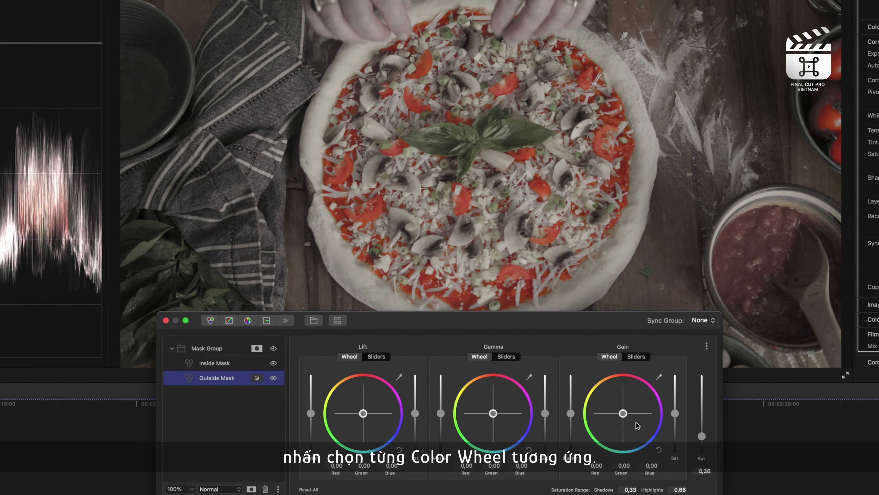
On the Inside Mask layer, set the Lift master to -0,09, Gamma to -0,11, Gain to 0,04 and overall saturation to 0,85.
left_click(215, 363)
left_click(572, 412)
left_click_drag(571, 412, 571, 411)
left_click_drag(311, 414, 311, 417)
left_click_drag(440, 413, 443, 419)
left_click_drag(701, 413, 704, 420)
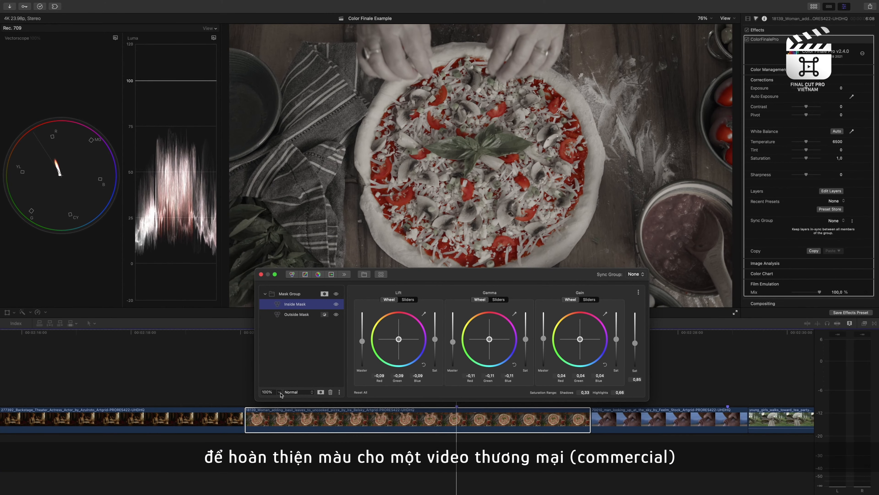
Try lower Mix strengths on Mask Group and the Inside Mask layer, and restore them to full strength.
left_click(279, 392)
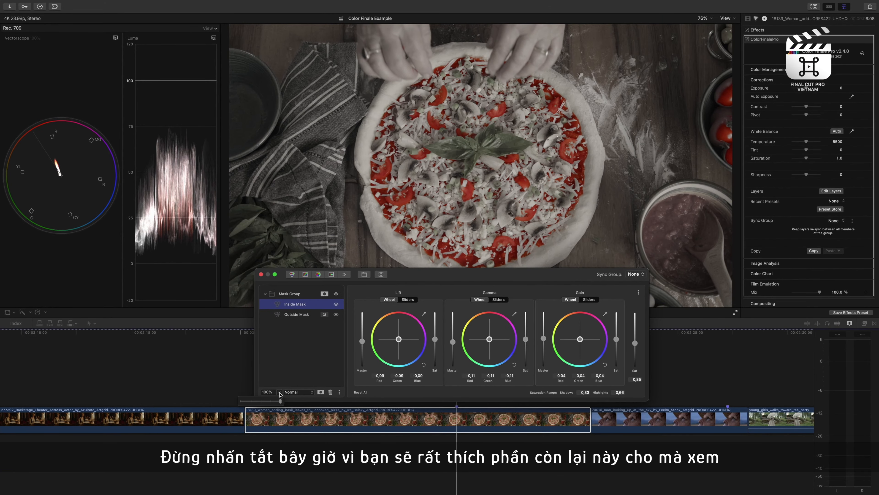
left_click(292, 298)
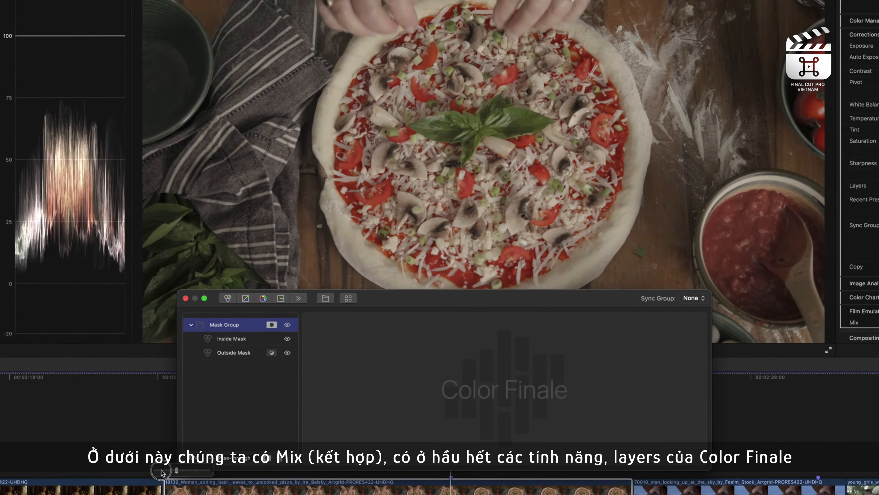
left_click_drag(163, 471, 253, 477)
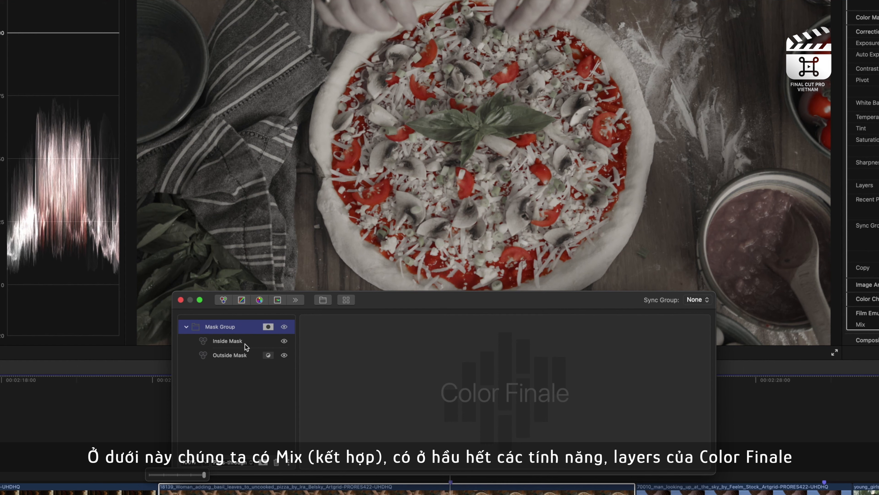
left_click(238, 342)
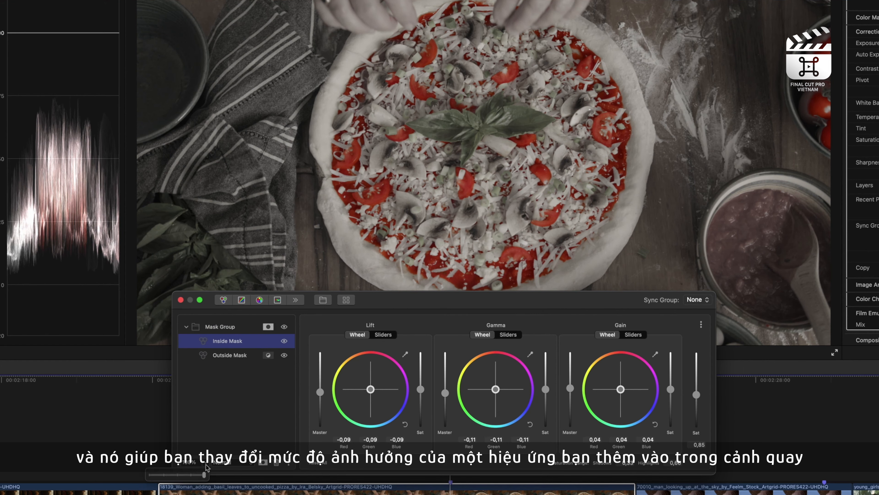
left_click_drag(185, 474, 210, 474)
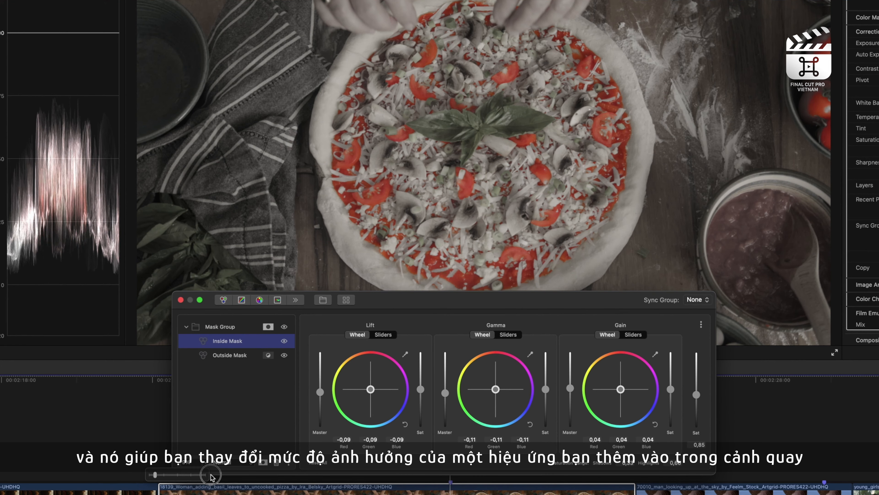
left_click(235, 327)
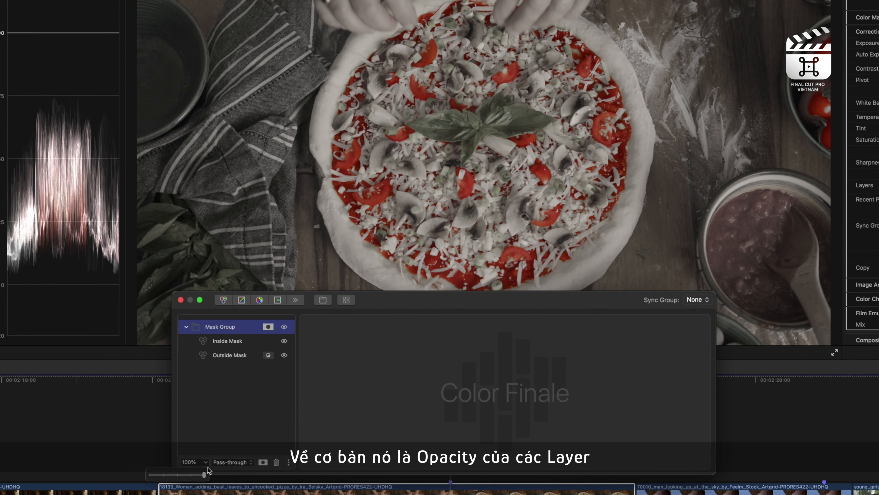
left_click_drag(192, 475, 216, 479)
Set Mask Group's blend mode to Soft Light and reduce its Mix.
left_click(246, 462)
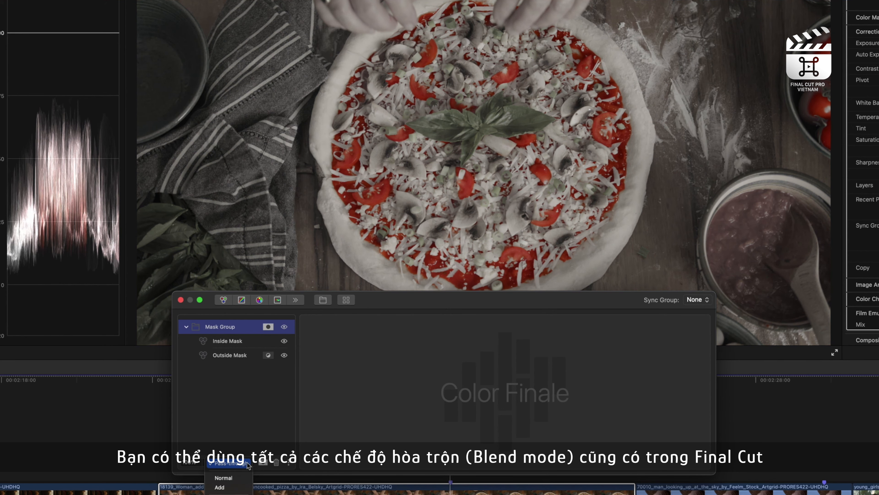
mouse_move(229, 488)
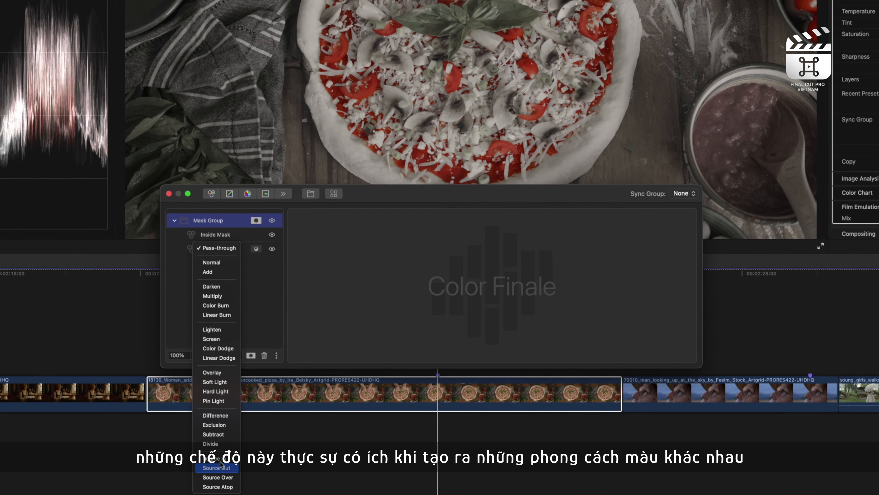
left_click(214, 381)
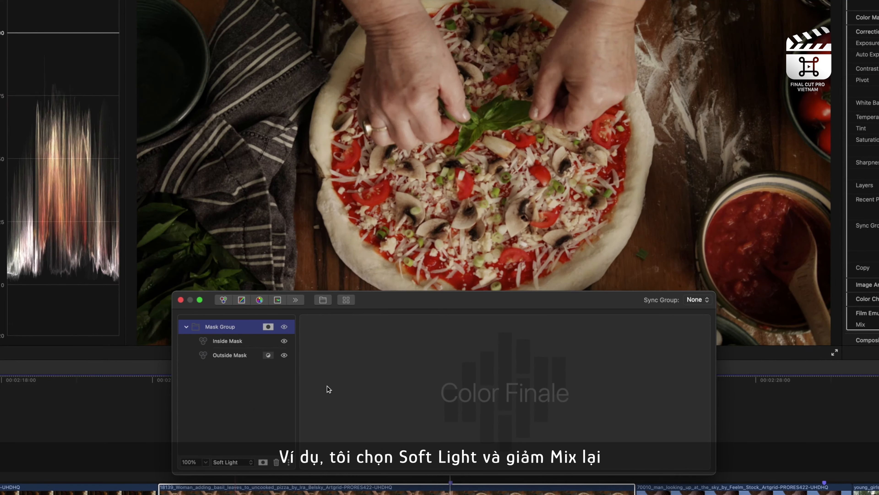
left_click(205, 462)
left_click_drag(199, 476, 192, 476)
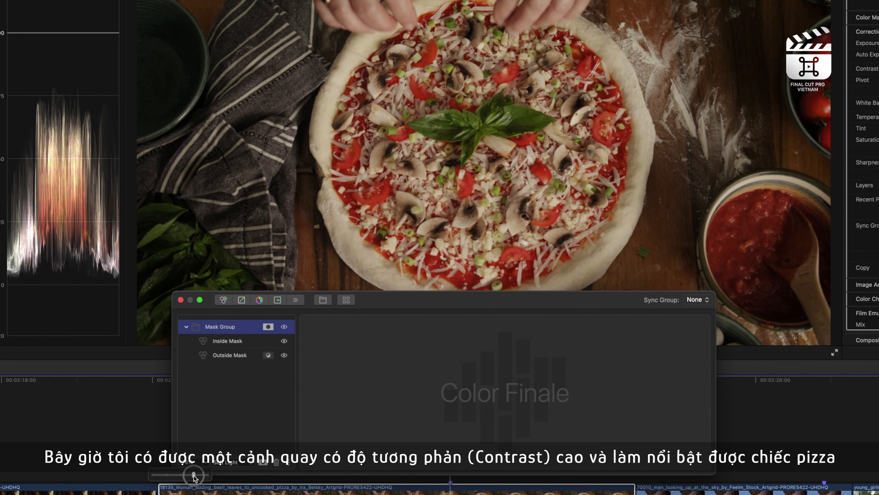
Compare the pizza shot with Mask Group hidden and shown.
left_click(282, 328)
left_click(284, 328)
left_click(283, 327)
left_click(283, 327)
left_click(284, 328)
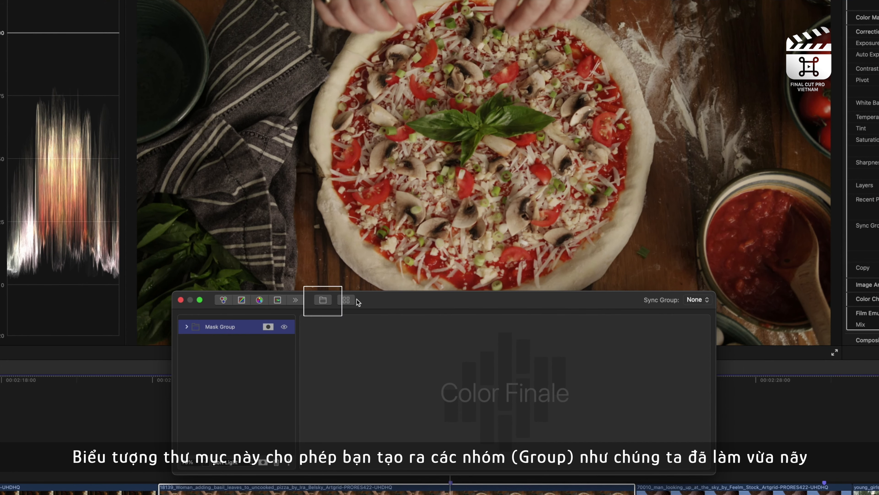
Create a series of nested groups above Mask Group and expand their levels.
left_click(322, 299)
left_click(323, 299)
left_click(187, 327)
left_click(195, 341)
left_click(202, 355)
left_click(210, 370)
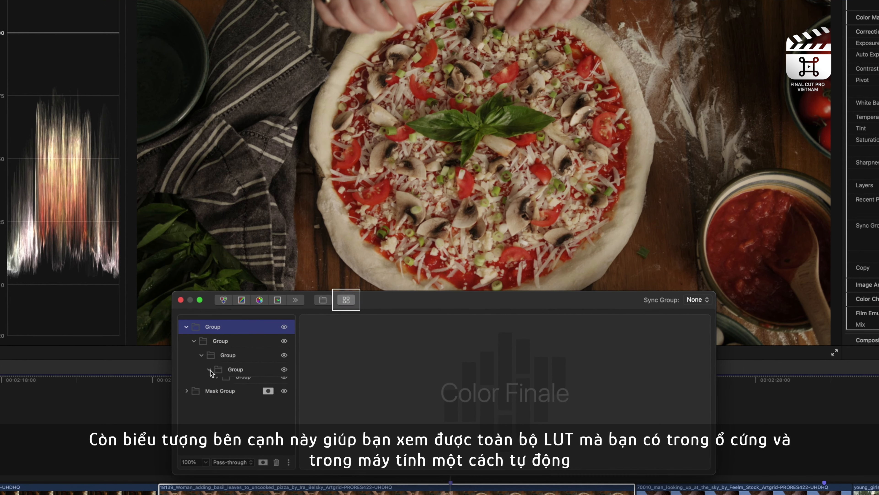
Browse the LUT library's previews in the Film Emulation Grades from Motion Array folder and adjust the thumbnail size.
left_click(346, 300)
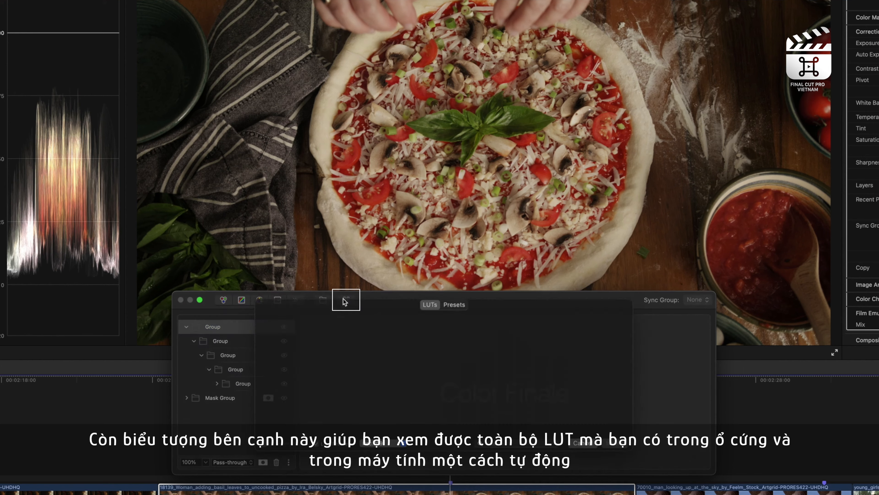
scroll(415, 384, "down", 10)
scroll(413, 385, "down", 10)
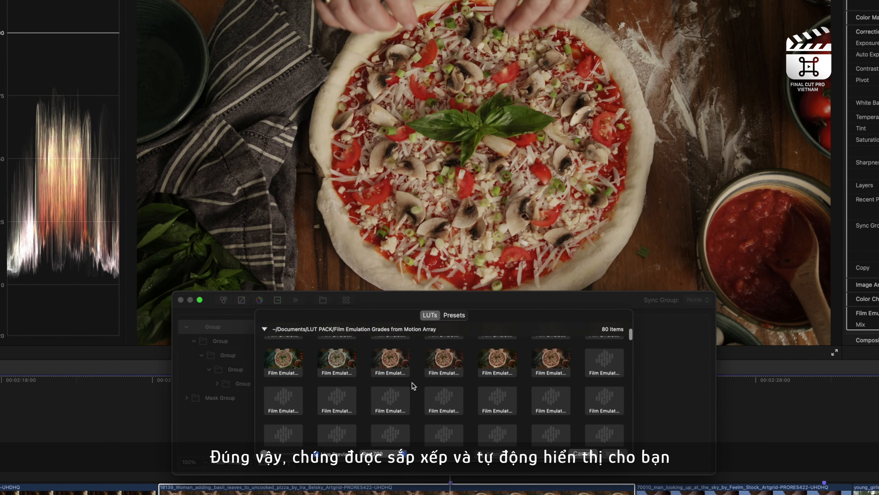
scroll(413, 385, "up", 20)
scroll(476, 373, "down", 15)
scroll(476, 373, "up", 3)
scroll(477, 373, "down", 3)
mouse_move(265, 454)
left_mouse_down()
mouse_move(296, 452)
mouse_move(259, 454)
left_mouse_up()
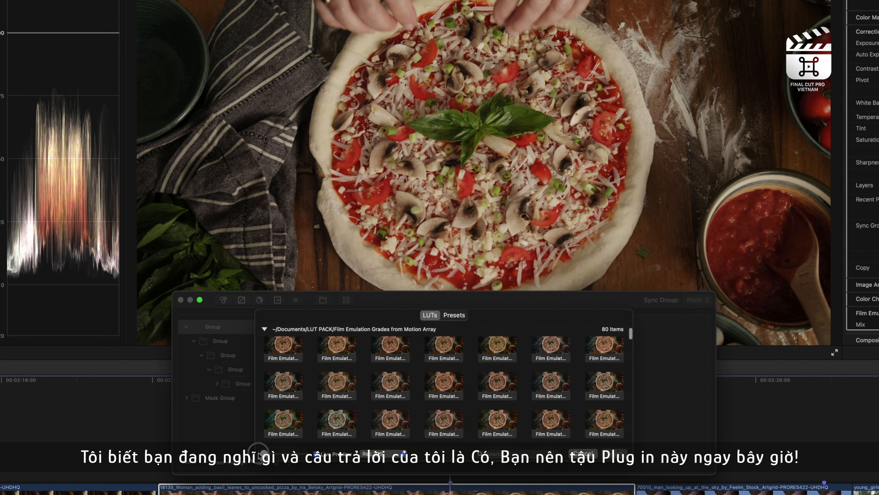
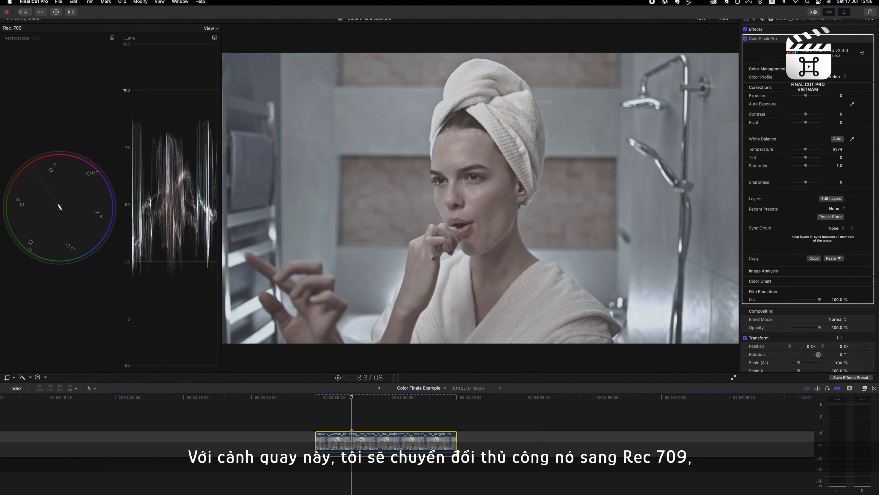
Examine the Color Profile options, including Assume Log, for the bathroom clip.
left_click(833, 77)
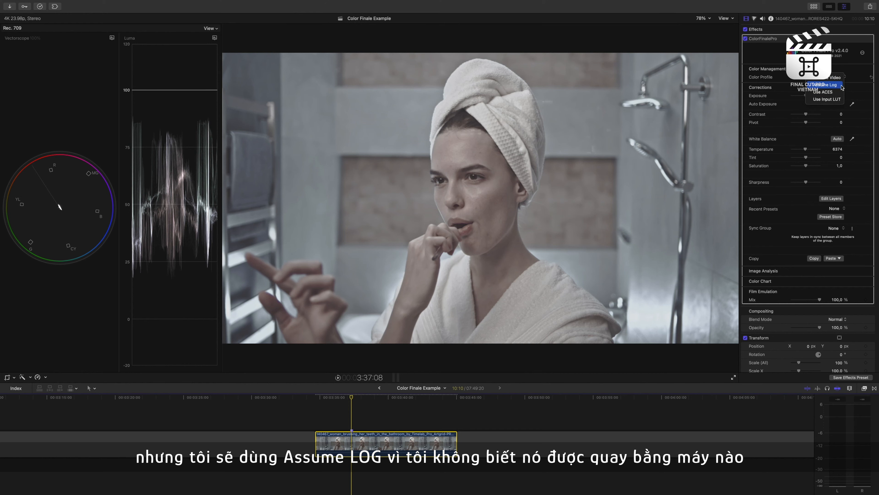
left_click(861, 179)
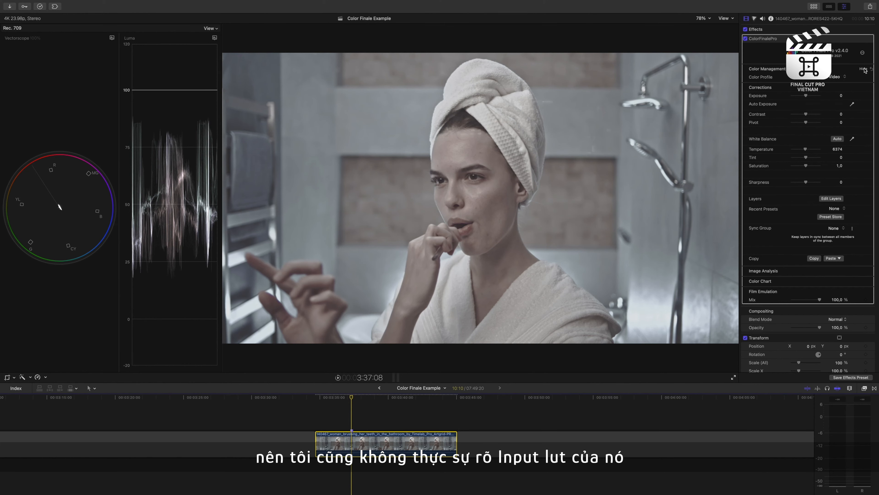
Add a Color Wheels layer to the bathroom clip and set the Gain master to 0,05 and the Lift master to -0,18.
left_click(864, 69)
left_click(831, 190)
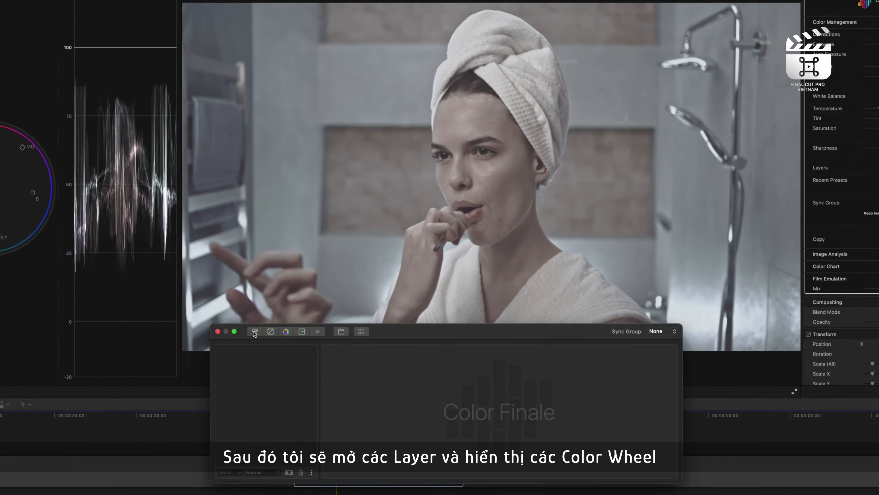
left_click(273, 328)
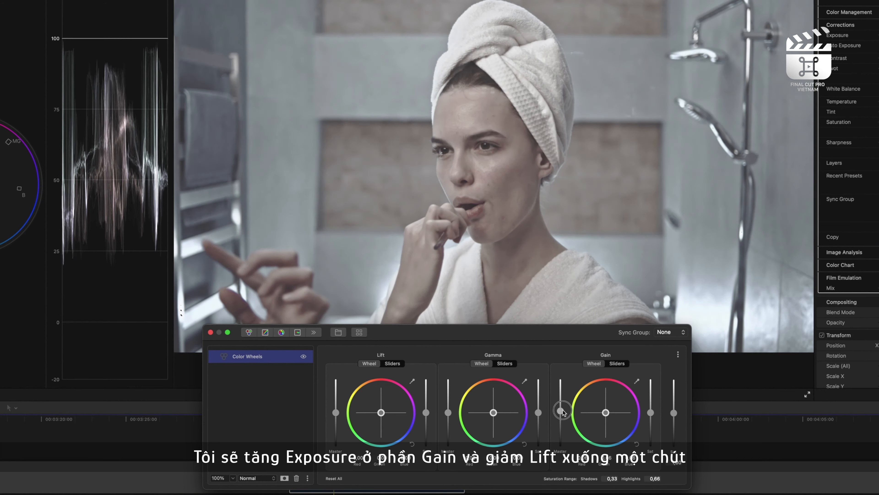
left_click_drag(563, 413, 563, 412)
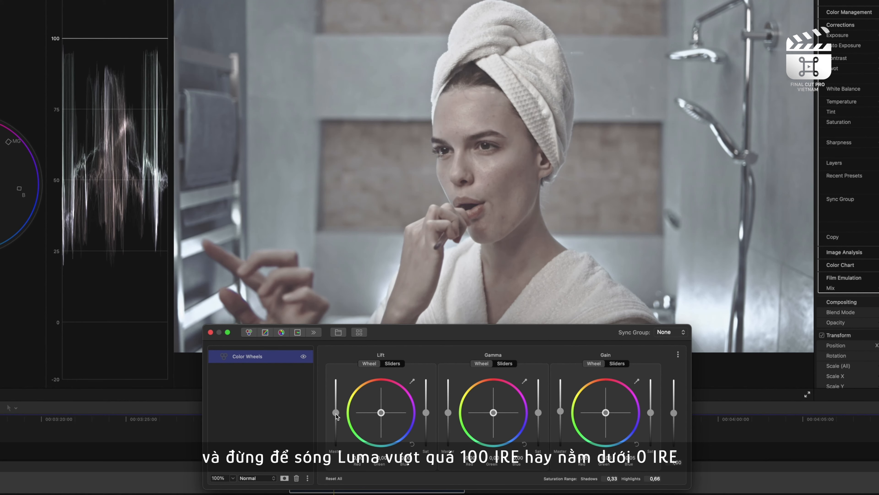
left_click_drag(336, 414, 336, 419)
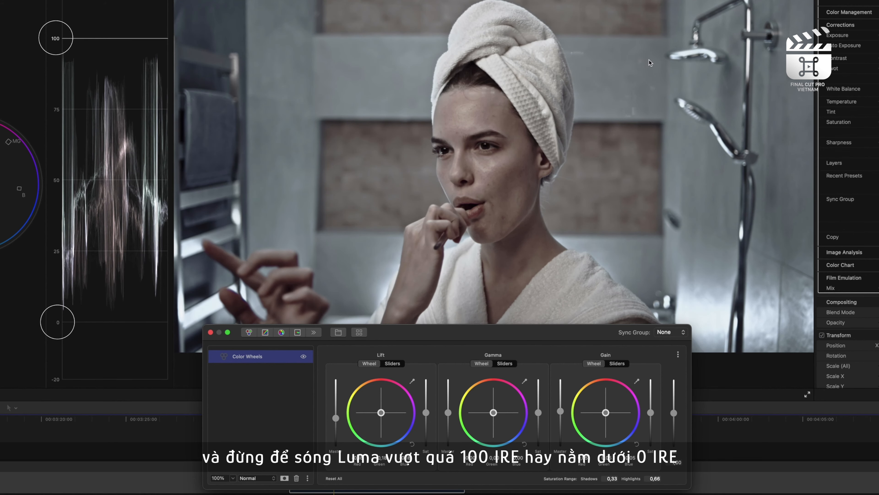
Raise the Gain saturation and set the overall saturation to 1,71, and rename the Color Wheels layer as Contrast/Sat.
left_click_drag(674, 412, 653, 400)
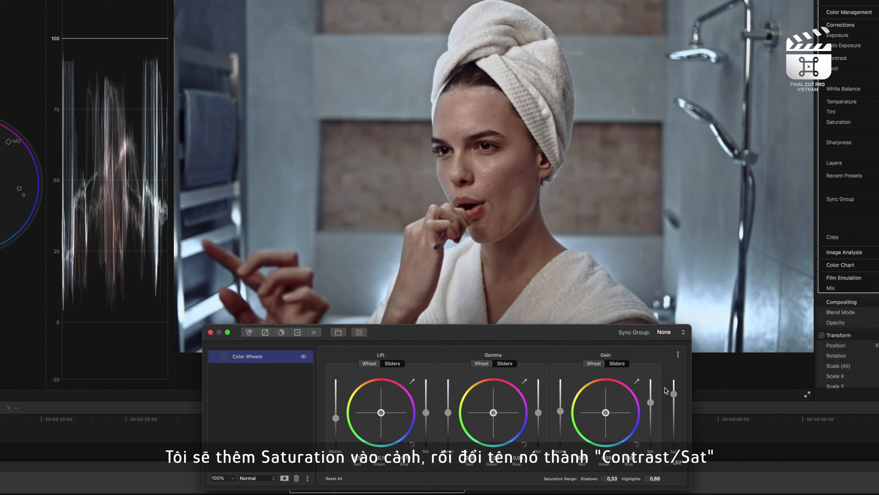
left_click_drag(667, 389, 667, 388)
right_click(273, 361)
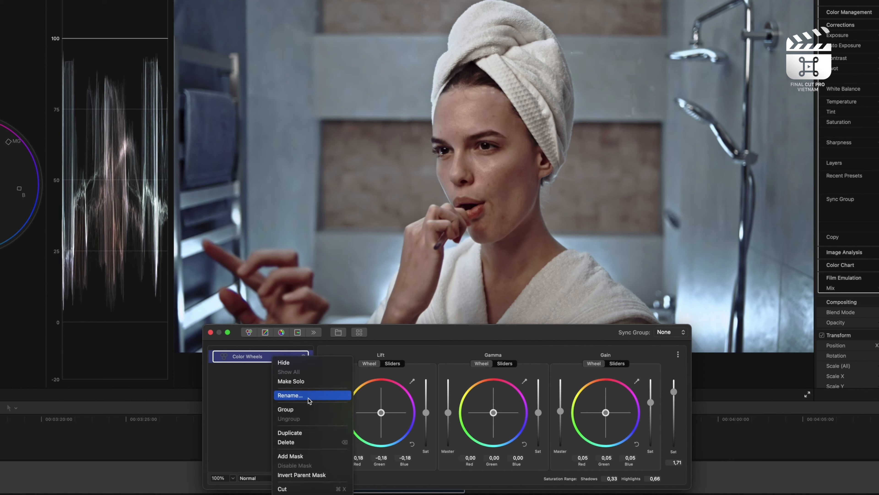
left_click(309, 398)
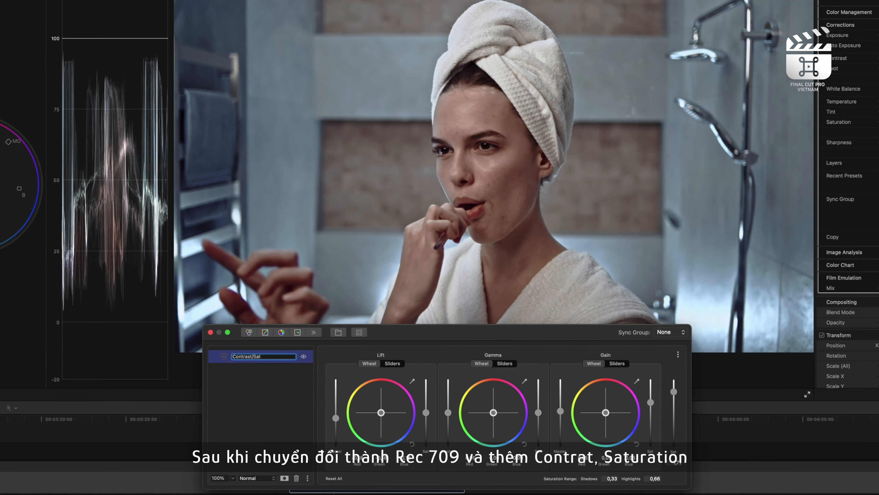
key("Return")
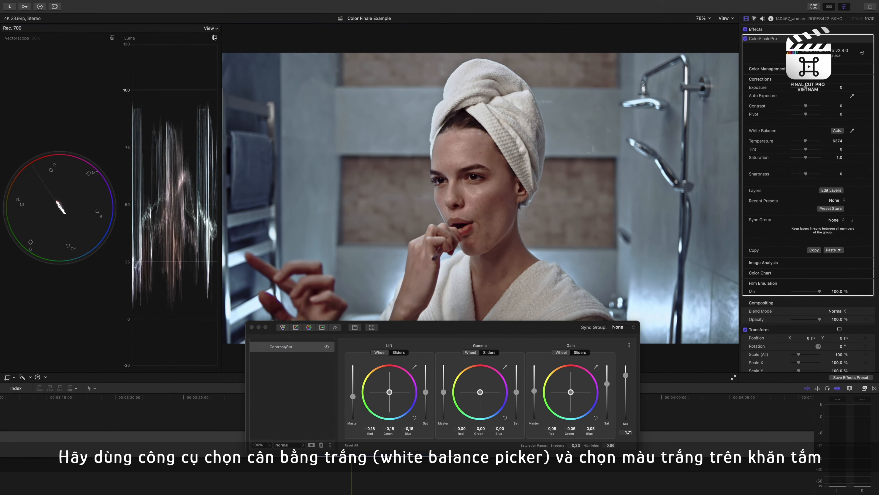
White-balance the clip by sampling the white towel on the woman's head, and set the viewer's Range Check to All.
left_click(215, 38)
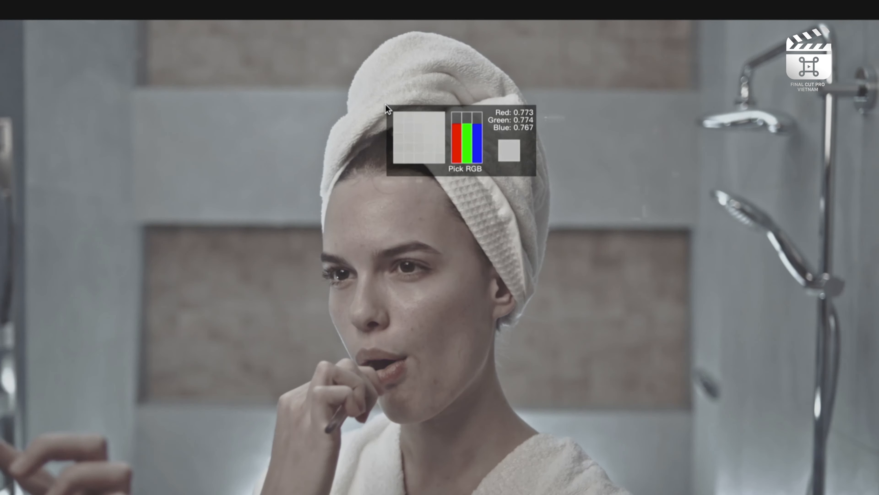
left_click(380, 107)
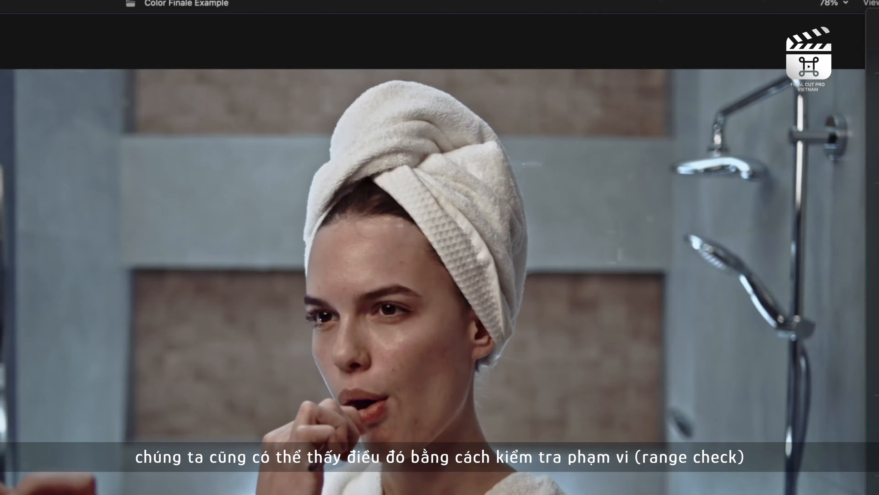
left_click(599, 17)
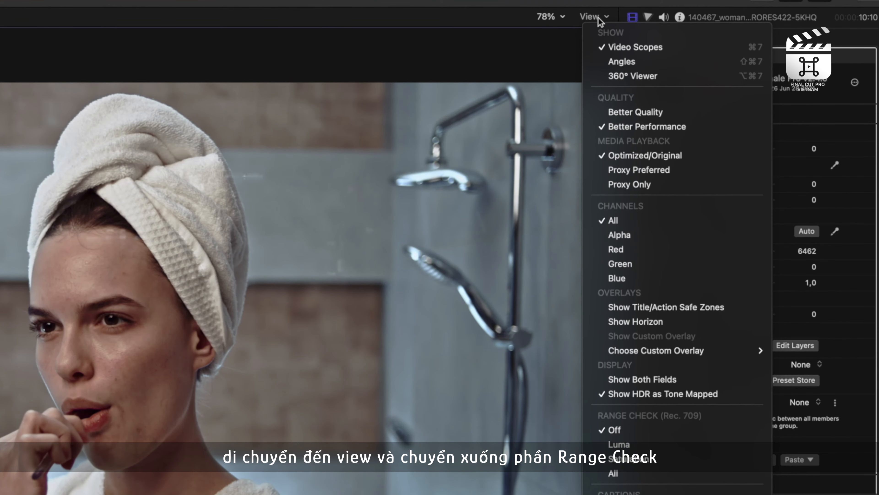
left_click(615, 472)
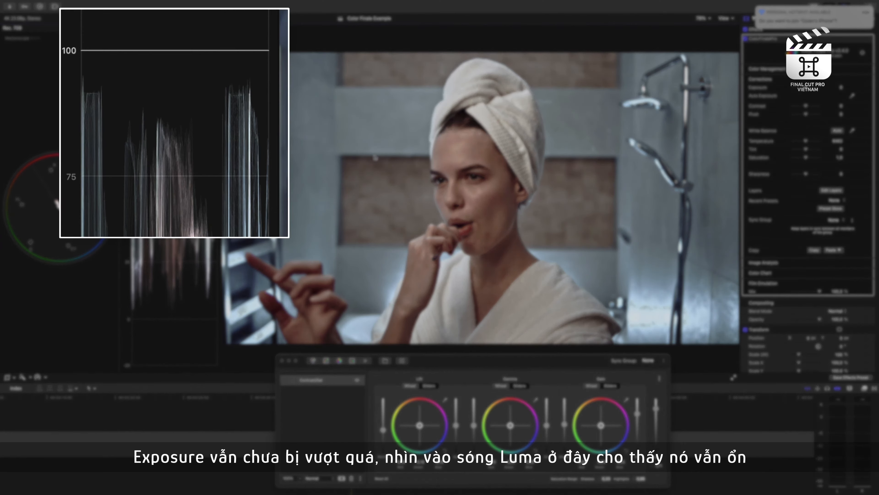
left_click(758, 7)
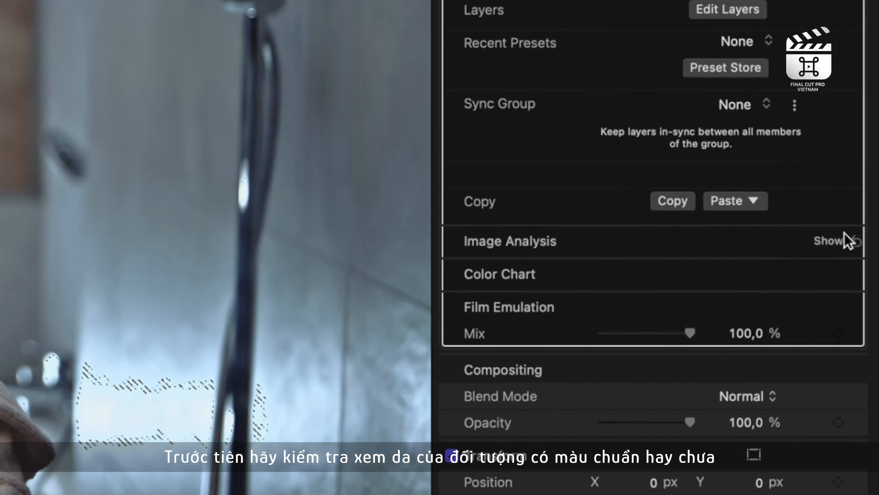
Check the skin tone on the scopes by isolating the forehead with the Ellipse option of Image Analysis, and set Isolate back to None.
left_click(864, 263)
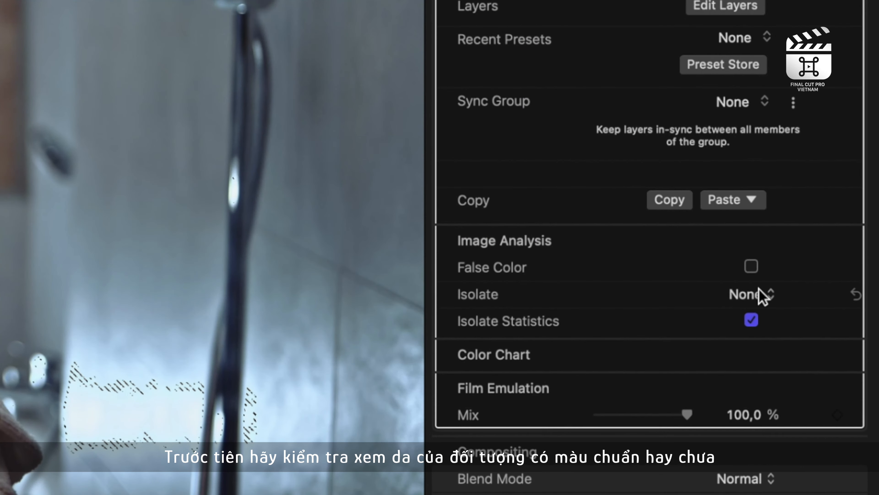
left_click(841, 279)
left_click(773, 347)
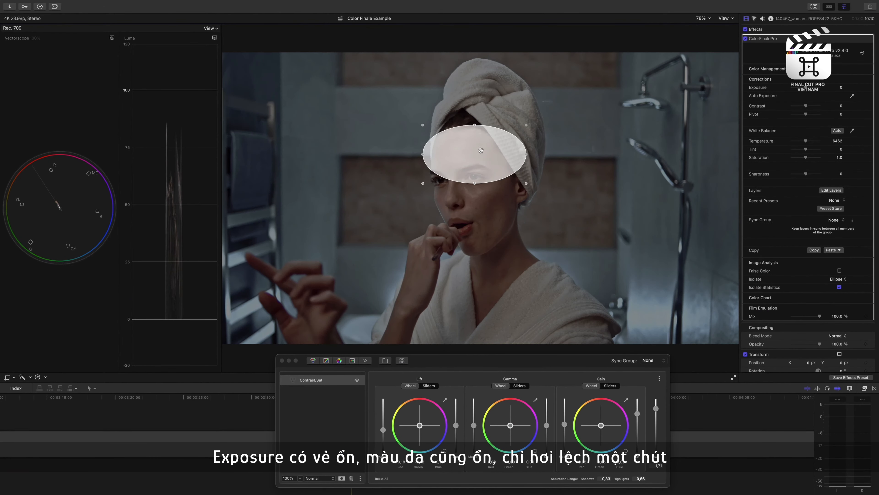
left_click_drag(481, 151, 480, 187)
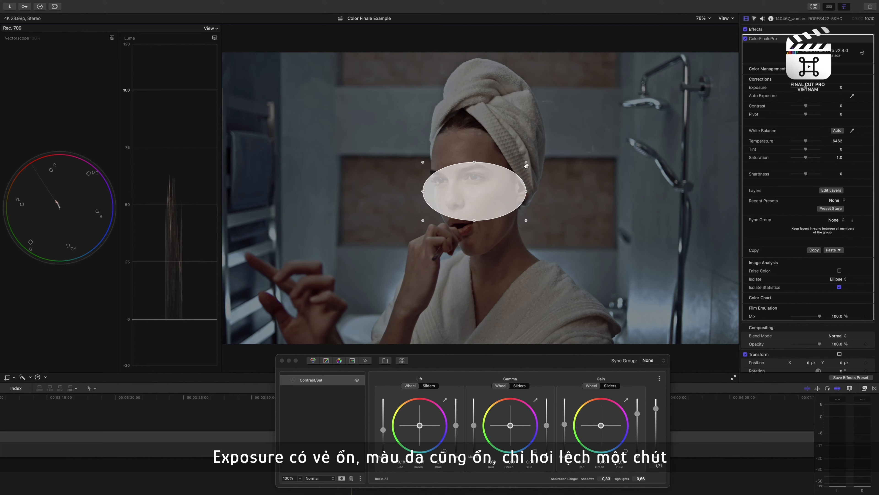
left_click_drag(525, 162, 508, 172)
left_click_drag(482, 198, 480, 157)
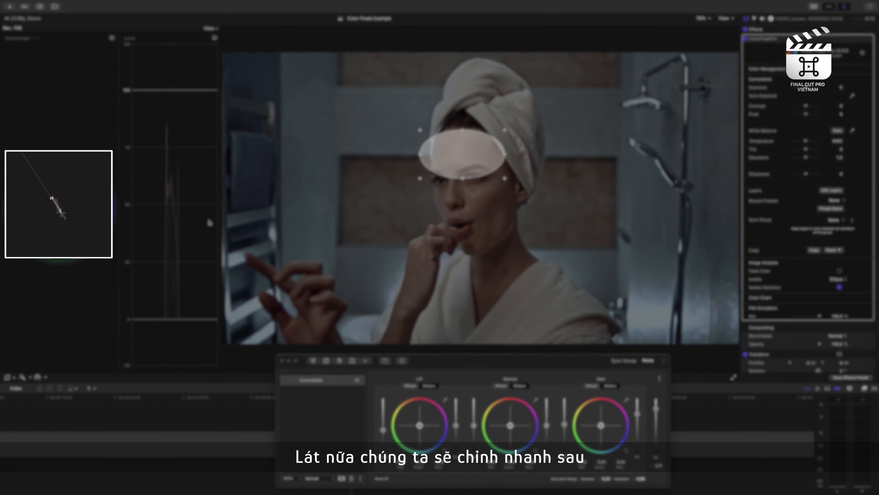
left_click(840, 279)
left_click(837, 265)
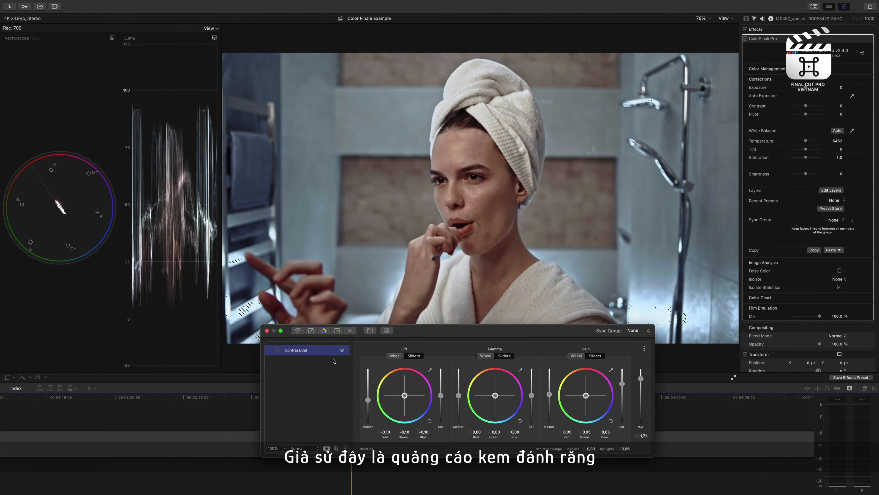
Create a group above Contrast/Sat and add two Color Wheels layers inside it.
left_click(333, 362)
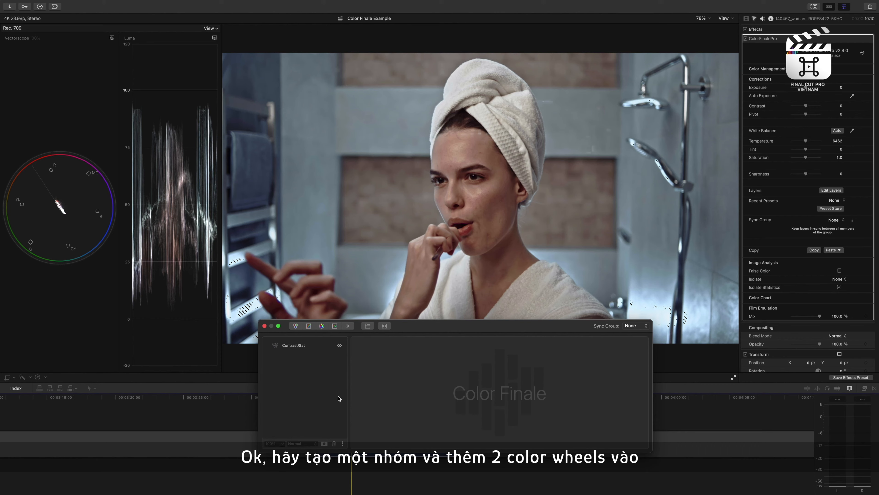
left_click(367, 327)
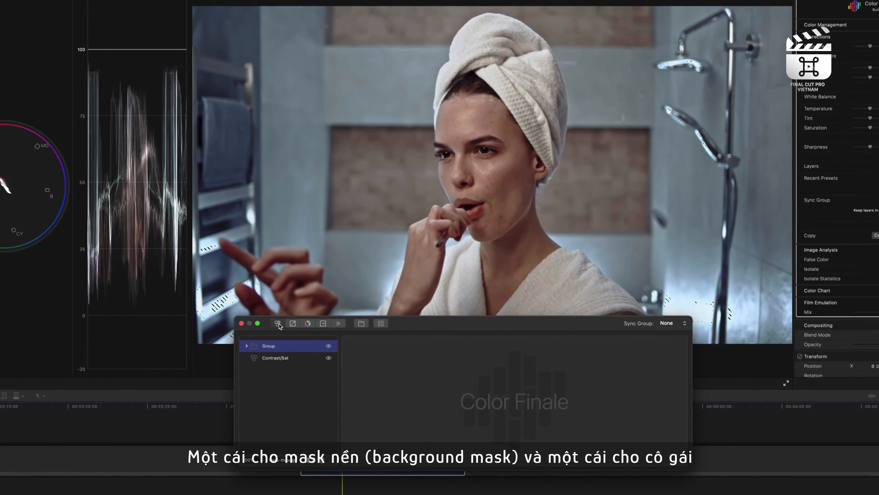
left_click(295, 327)
left_click(295, 326)
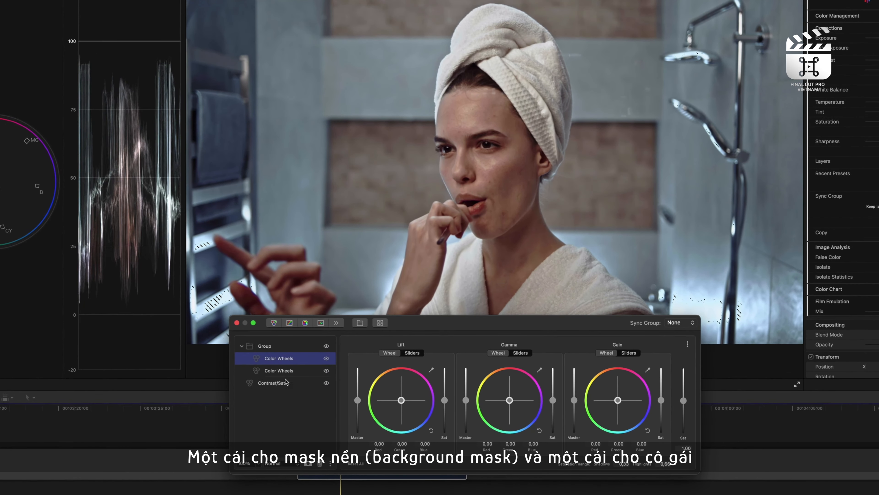
Invert the parent mask on the lower Color Wheels layer in the group and rename the layer as Outside Mask.
left_click(284, 371)
right_click(284, 371)
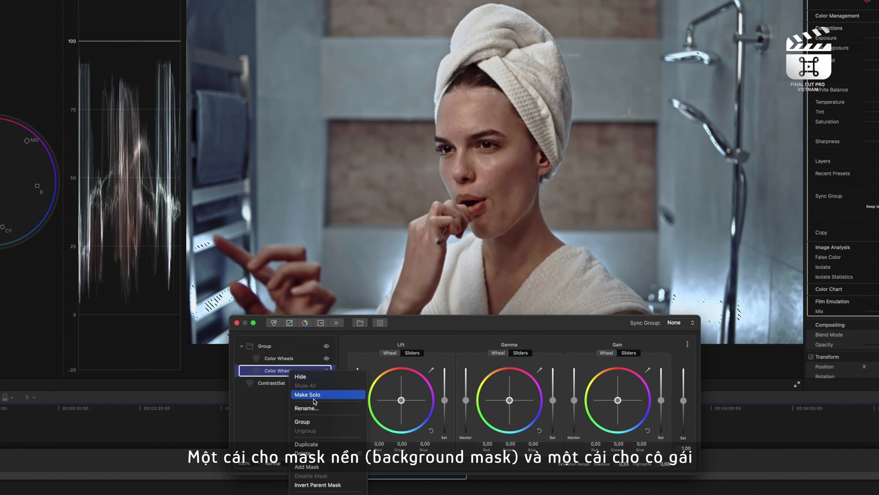
left_click(317, 484)
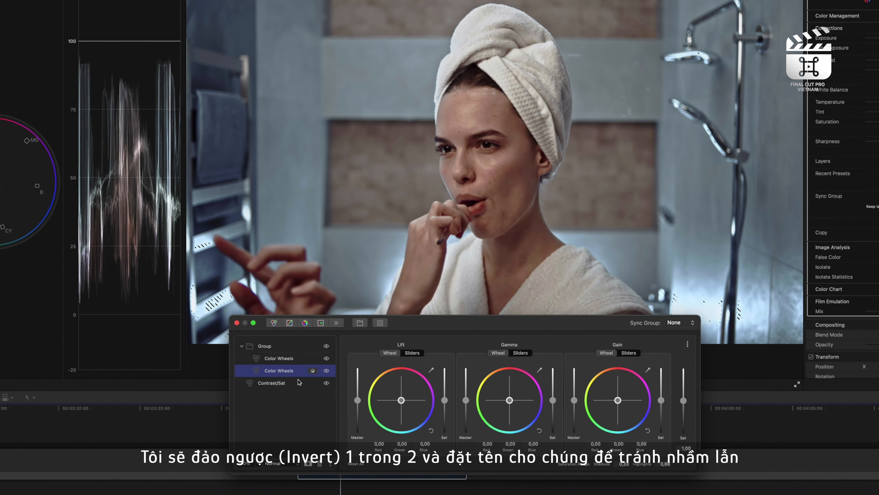
right_click(297, 373)
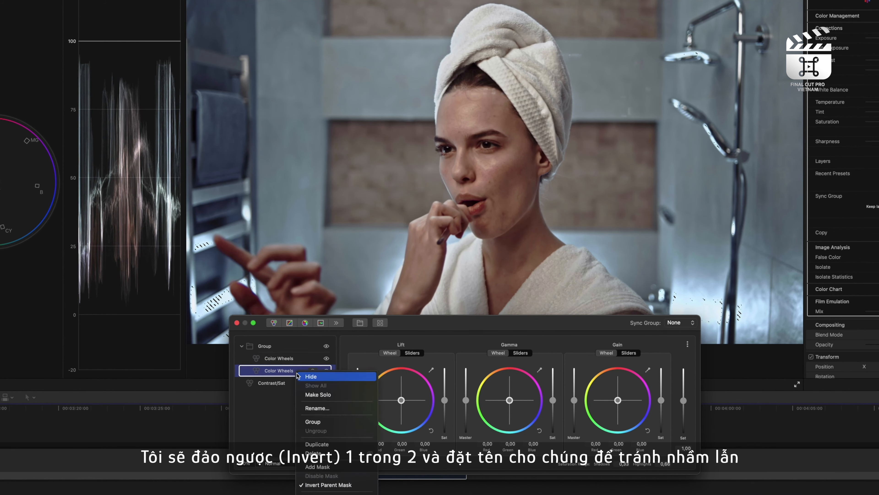
left_click(330, 411)
type("Outside Mask")
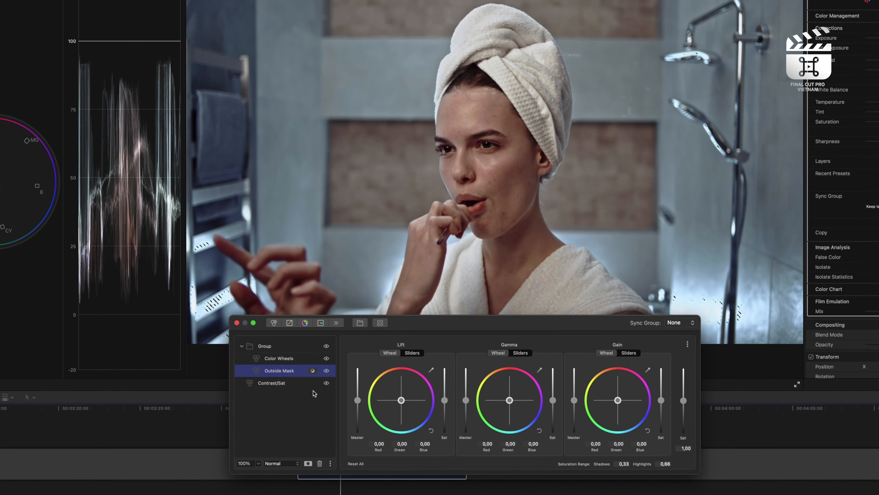
Rename the upper Color Wheels layer as Skin Mask and its group as Look.
right_click(297, 358)
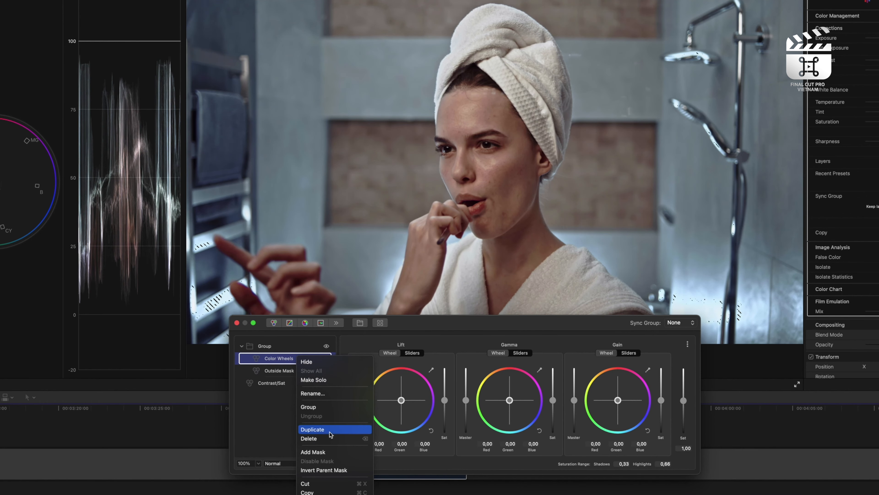
left_click(323, 396)
type("Skin Mask")
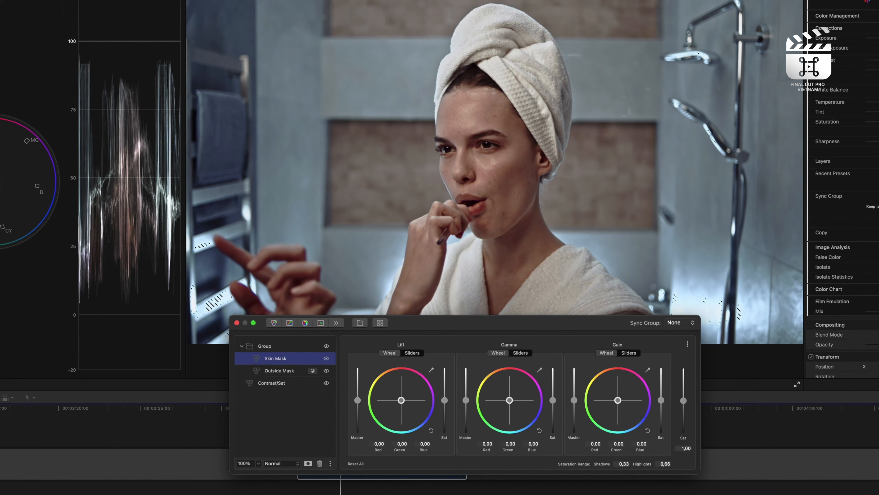
right_click(276, 347)
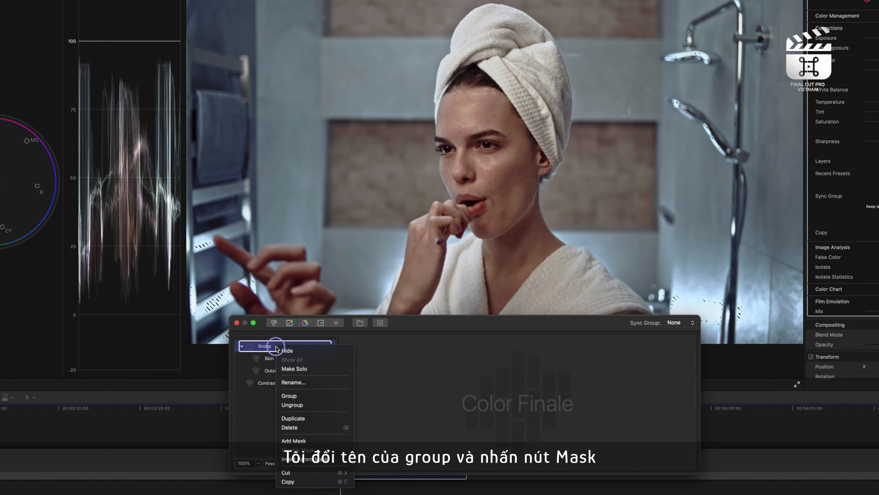
left_click(316, 383)
key("Return")
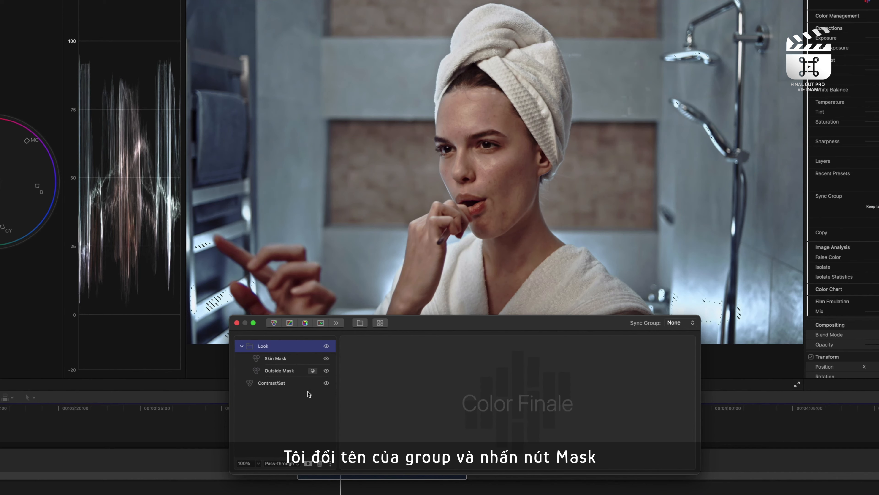
Add an HSL Mask to the Look group, sample the skin on the woman's forehead, and set the display to Composite Mask.
left_click(313, 346)
left_click(461, 346)
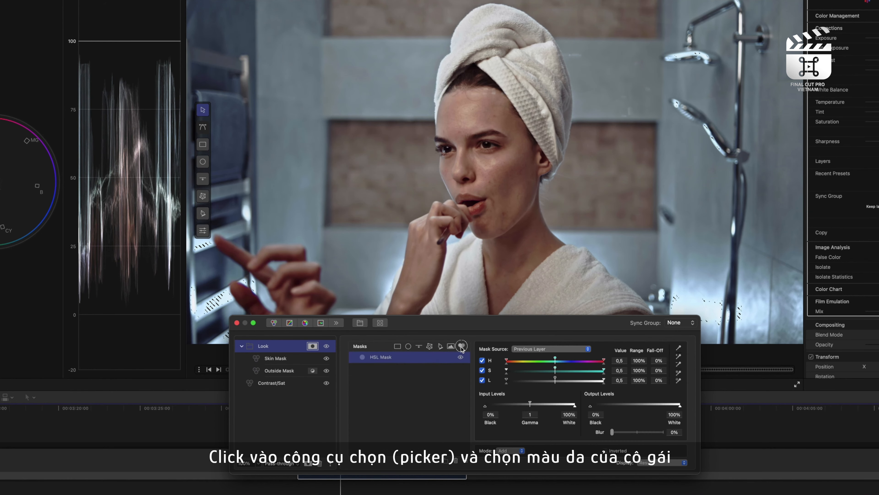
left_click(678, 347)
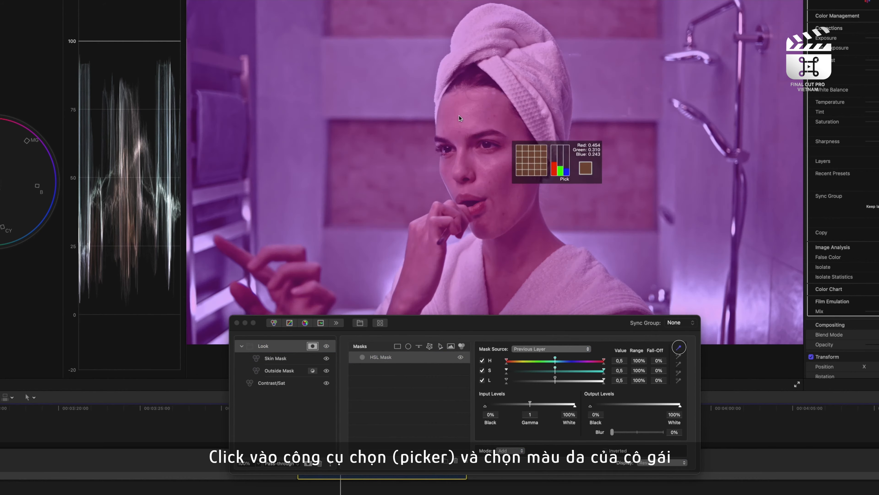
left_click(459, 118)
left_click(661, 462)
left_click(657, 487)
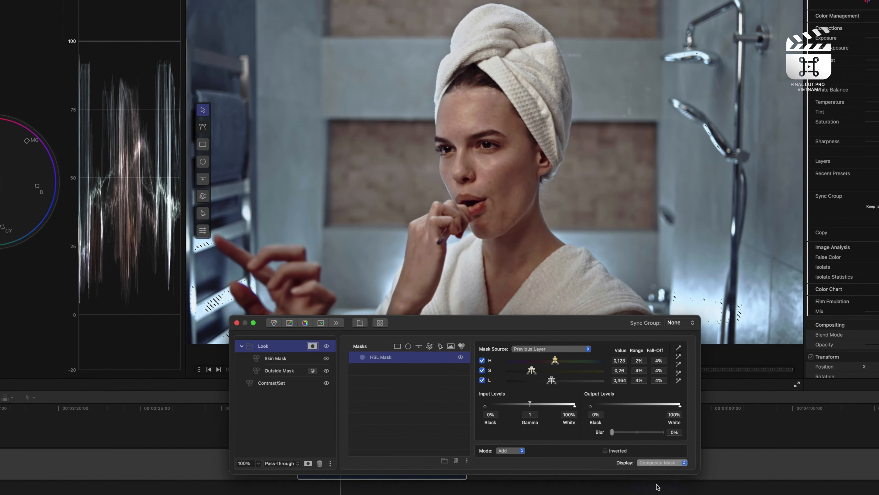
Set the HSL Mask ranges to H 21%, S 44% and L 9% with an 11% L fall-off and 2% Blur, and select Outside Mask.
left_click_drag(554, 361, 558, 381)
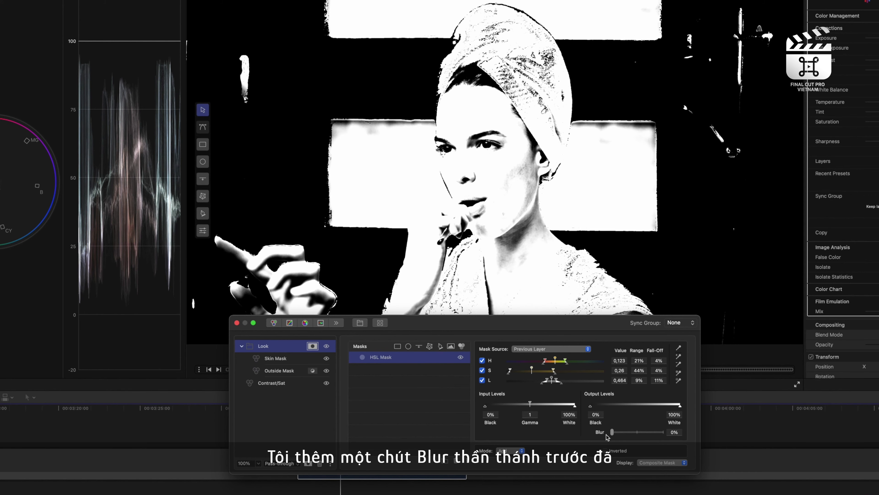
left_click_drag(613, 434, 614, 435)
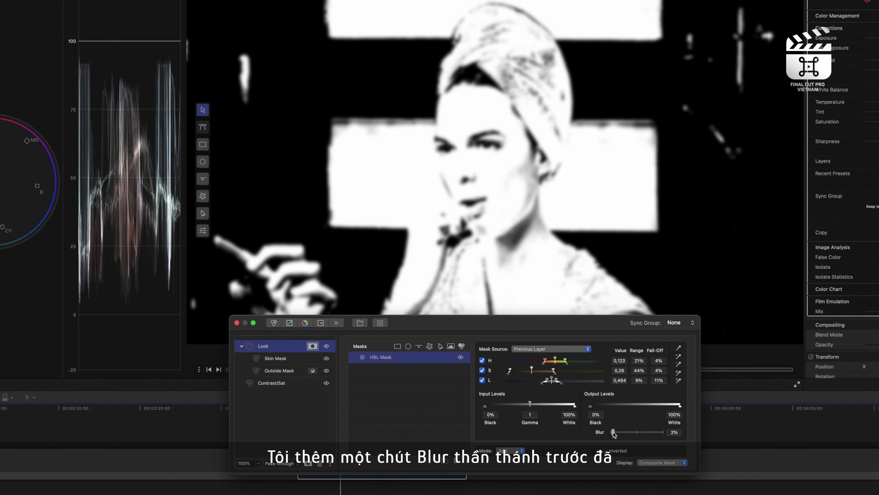
left_click(312, 346)
left_click(279, 370)
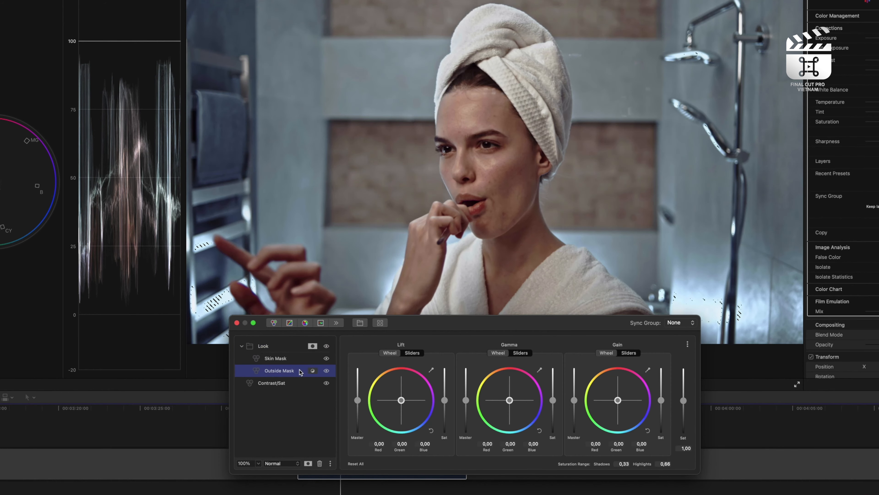
On the Outside Mask layer, set Gamma to -0.13, 0.05, 0.08 and Lift to -0.02, -0.01, 0.03 for a teal-blue background.
left_click_drag(509, 400, 518, 447)
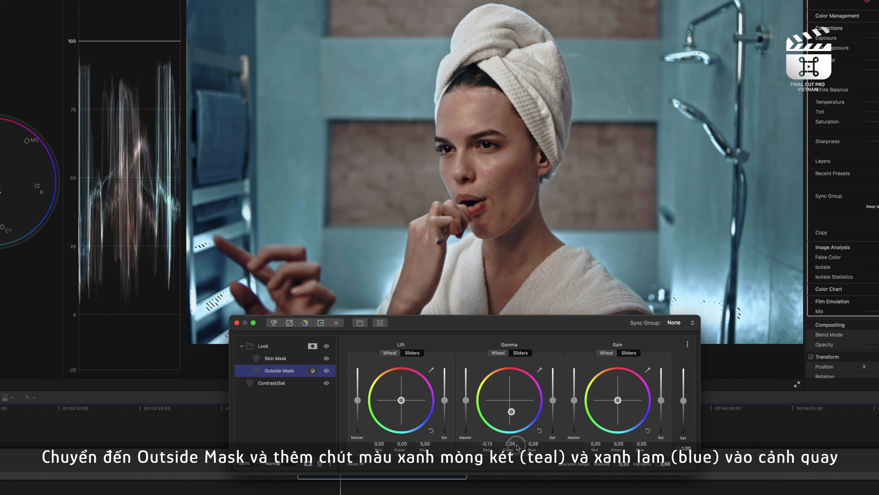
left_click_drag(512, 412, 512, 412)
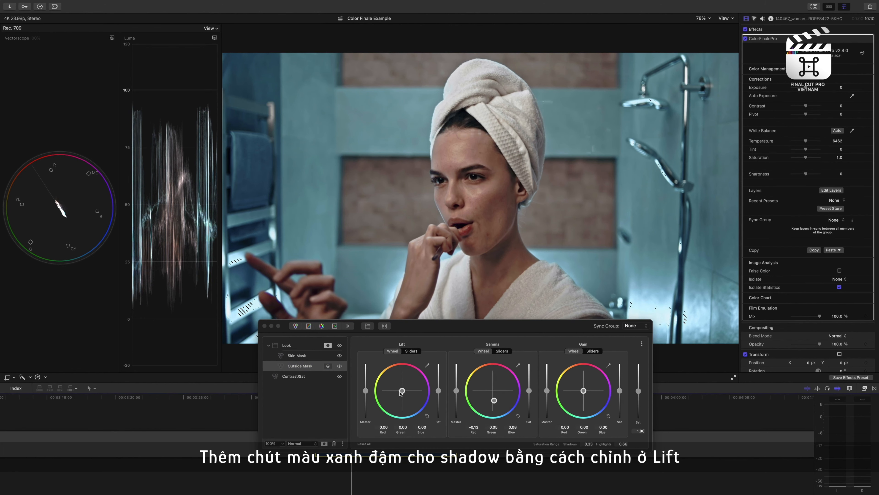
left_click_drag(400, 394, 408, 396)
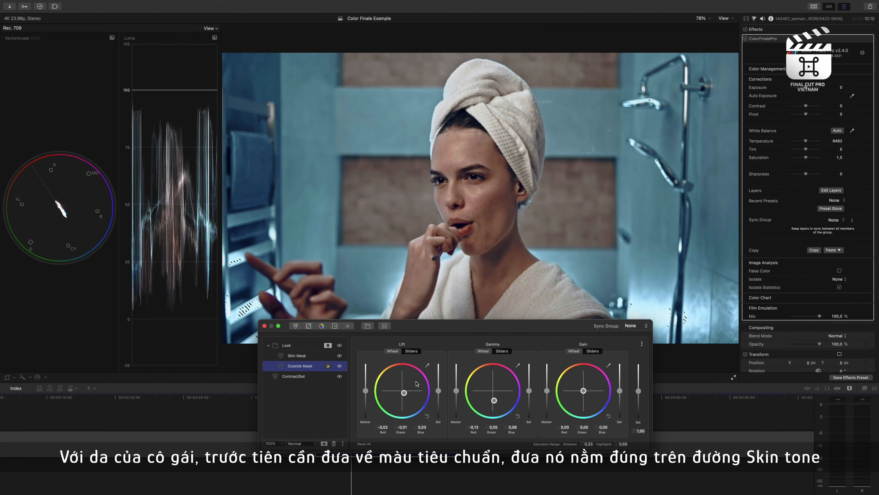
Select the Skin Mask layer and isolate the image analysis with an Ellipse reduced to fit around the woman's forehead.
left_click(312, 357)
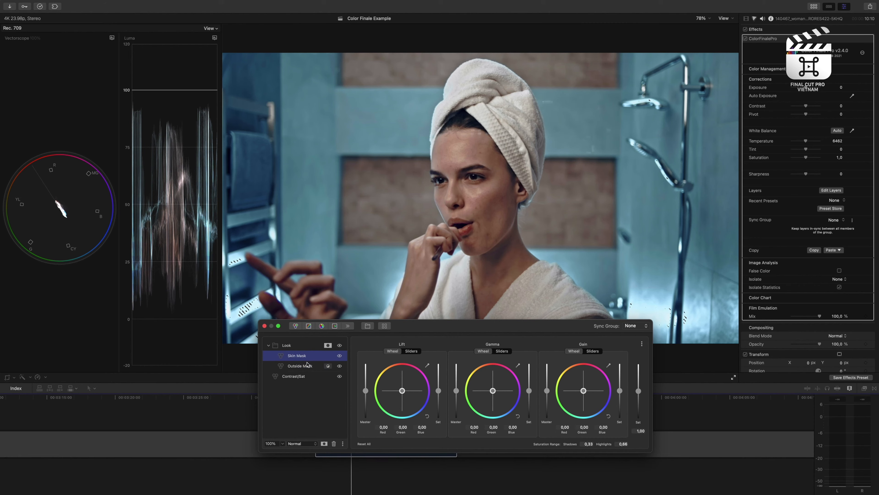
left_click(840, 279)
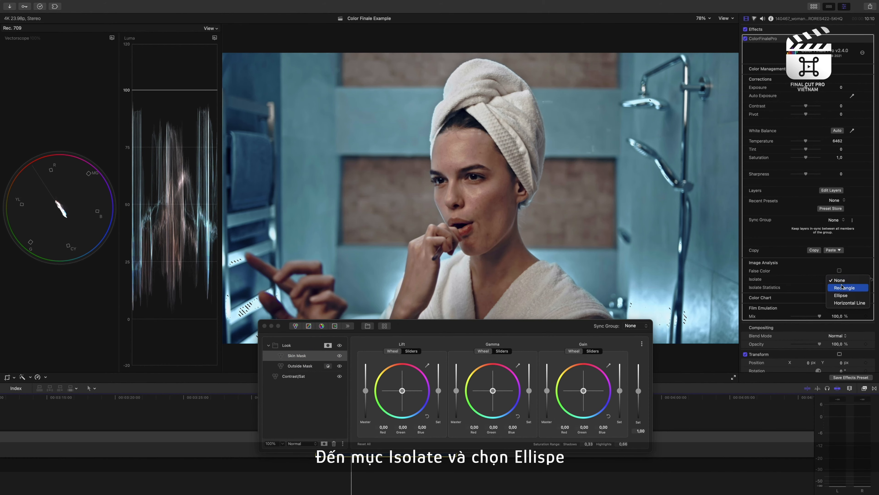
left_click(841, 295)
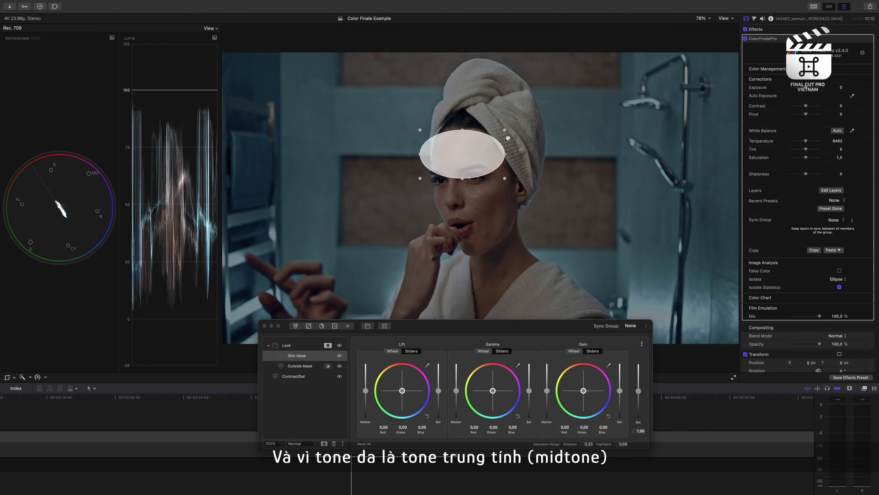
left_click_drag(505, 130, 465, 147)
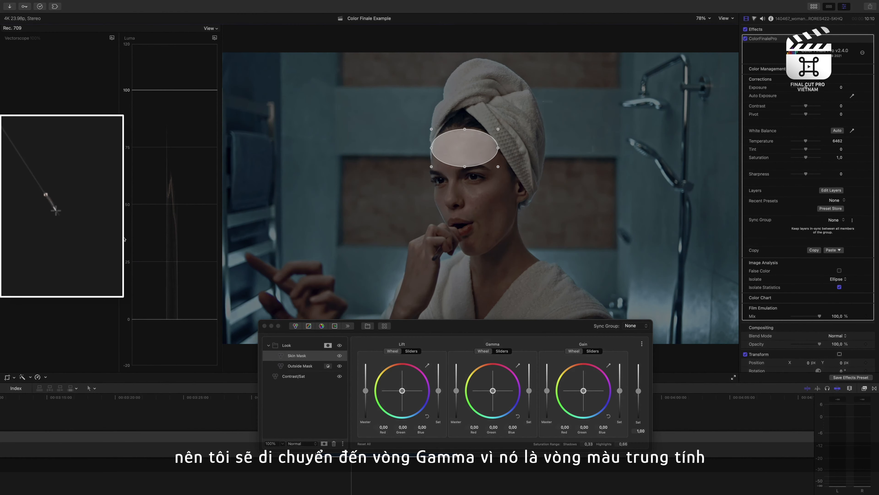
Nudge the Skin Mask's Gamma toward the vectorscope's skin tone line, and compare the image with the Look group off and on.
left_click(493, 391)
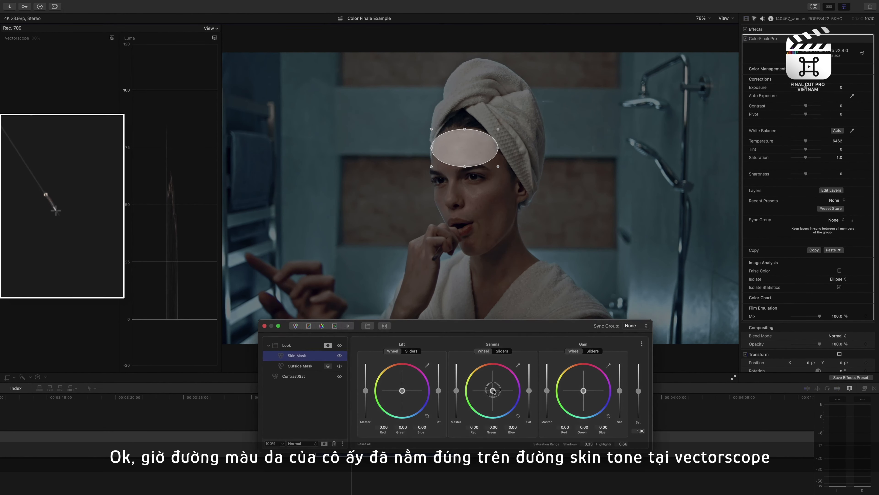
left_click_drag(493, 390, 491, 389)
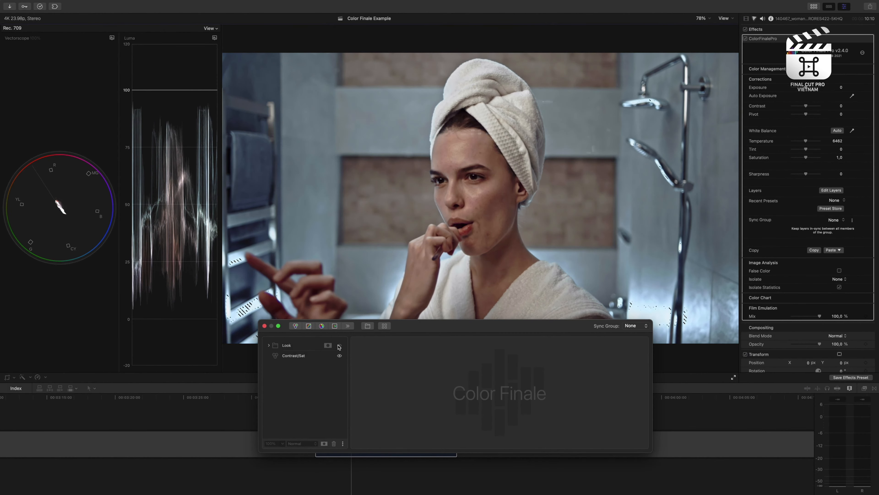
left_click(338, 345)
left_click(339, 345)
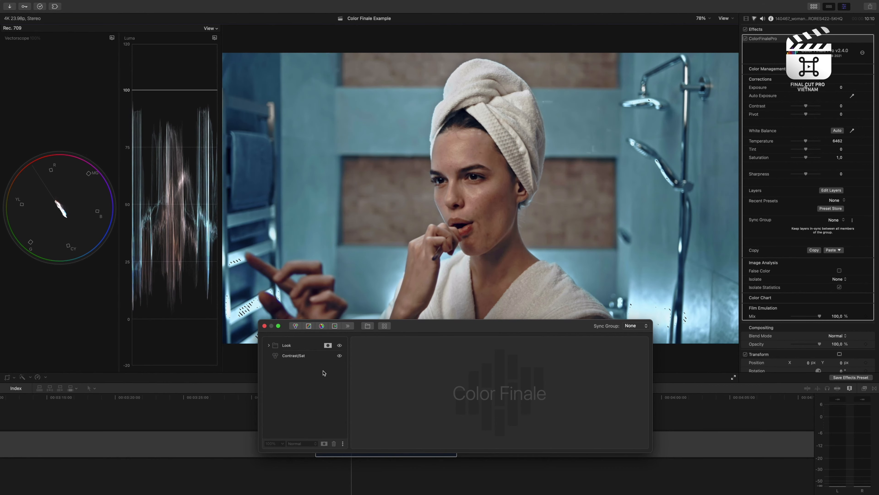
Add a Curves layer above the Look group, rename it as Contrast Vignette and give it a mask.
left_click(309, 329)
right_click(311, 346)
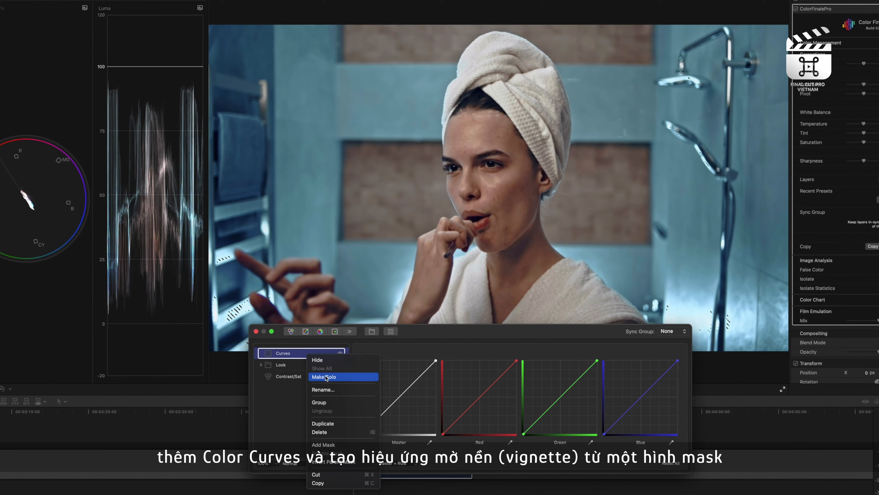
left_click(327, 390)
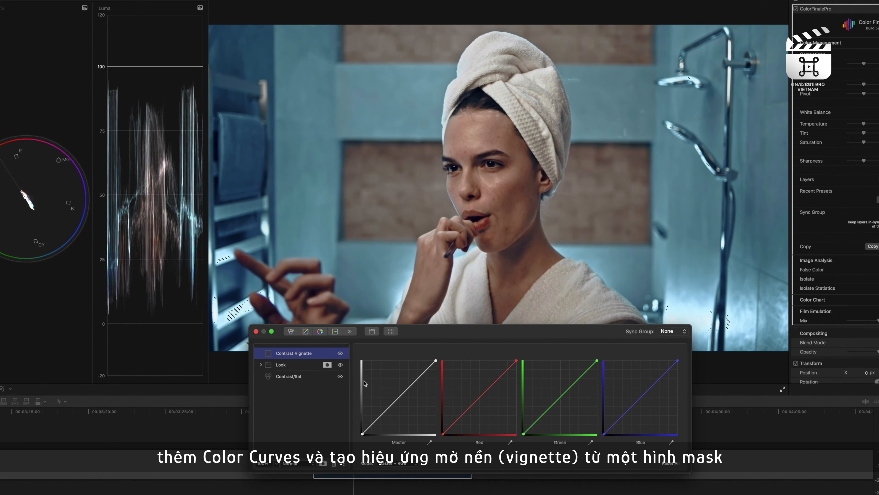
left_click(323, 464)
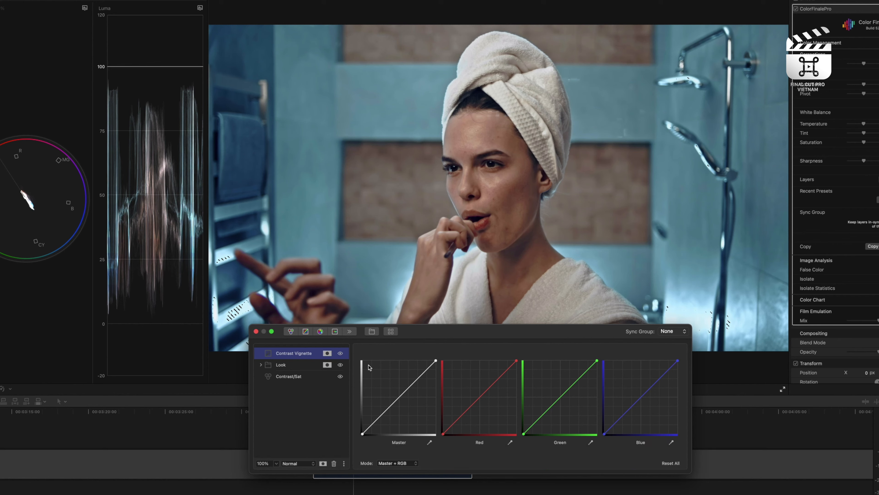
Draw an Ellipse mask over the woman's face and body, fitted as a tall oval with 3° rotation and 65% feather.
left_click(327, 353)
left_click(417, 353)
left_click_drag(502, 204, 492, 396)
left_click_drag(493, 301, 471, 175)
left_click_drag(470, 271, 469, 353)
left_click_drag(462, 240, 474, 303)
left_click_drag(509, 245, 575, 250)
left_click_drag(545, 293, 526, 291)
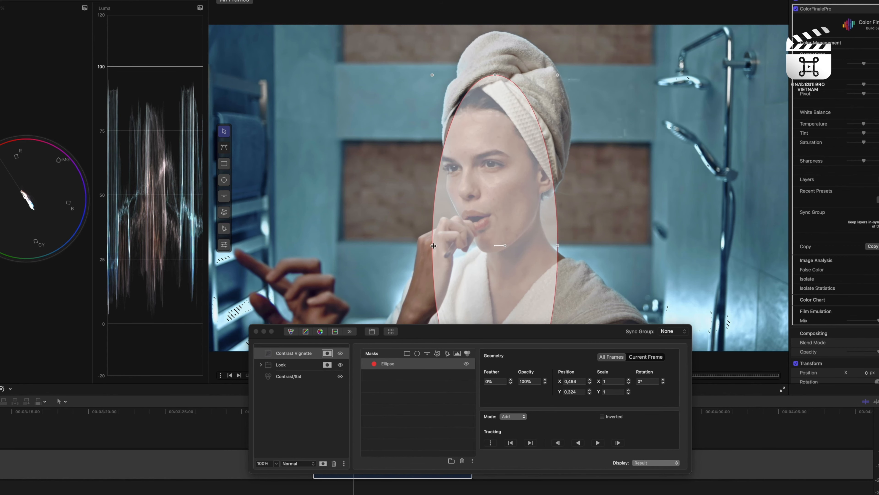
left_click_drag(432, 244, 447, 245)
left_click_drag(514, 245, 514, 242)
left_click_drag(529, 267, 520, 279)
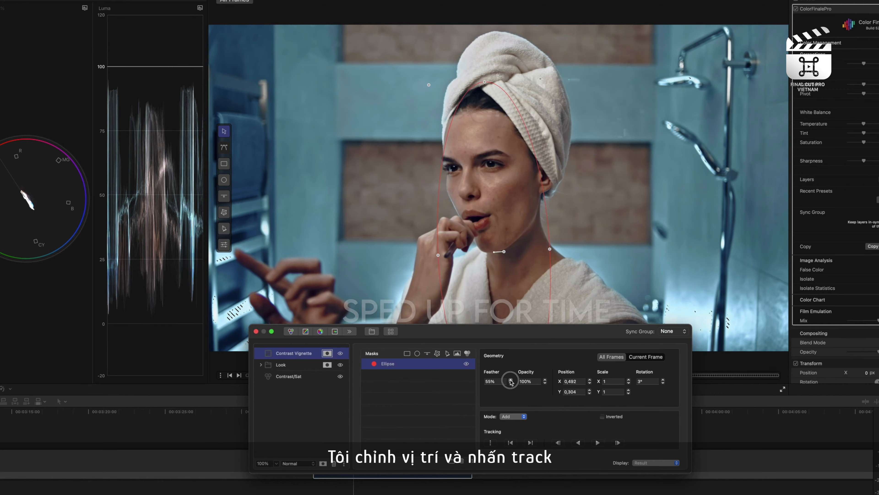
Track the Ellipse mask forward and backward through the clip.
left_click(598, 443)
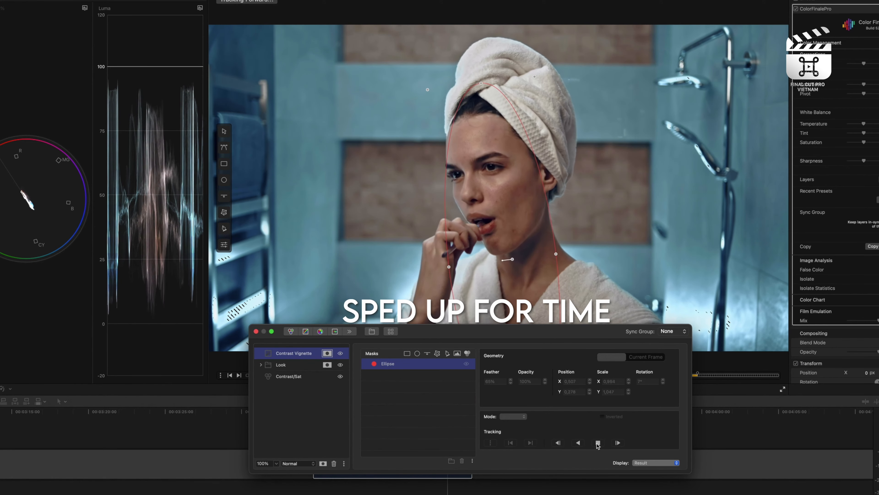
left_click_drag(550, 332, 545, 293)
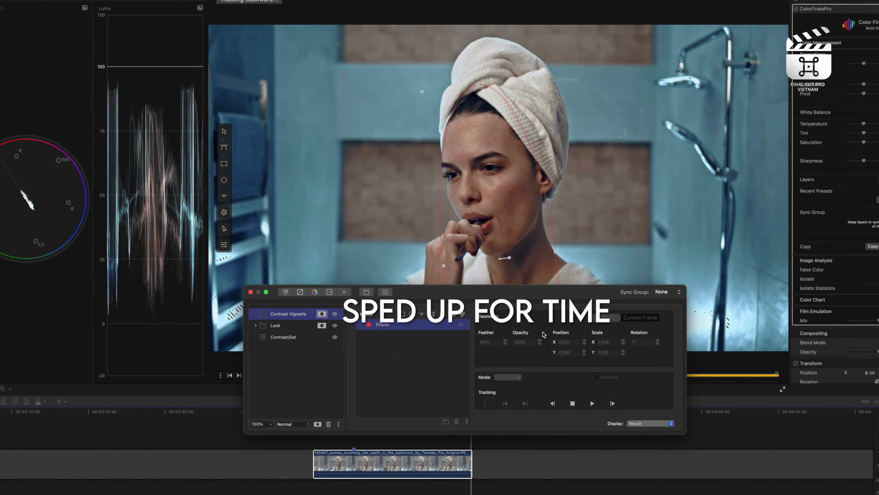
left_click(354, 461)
left_click(381, 325)
left_click(572, 405)
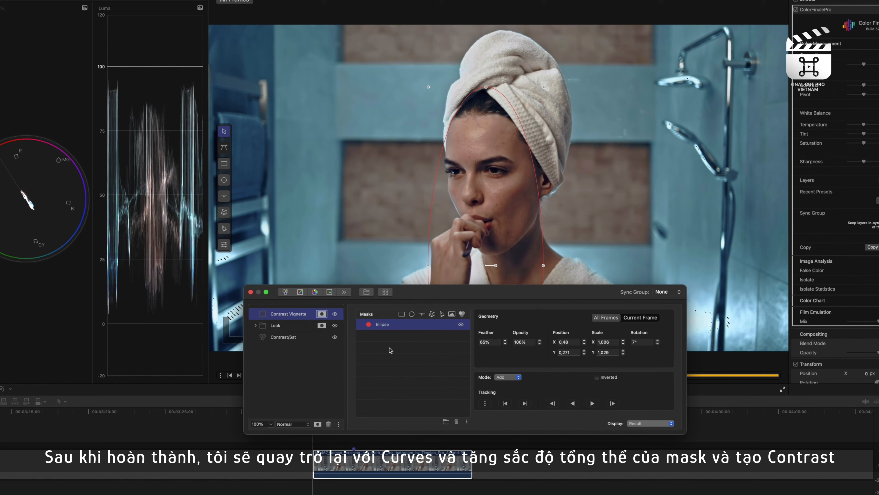
Shape the Contrast Vignette's Master curve with a low anchor point and a raised upper-midtone point to brighten and add contrast.
left_click(323, 315)
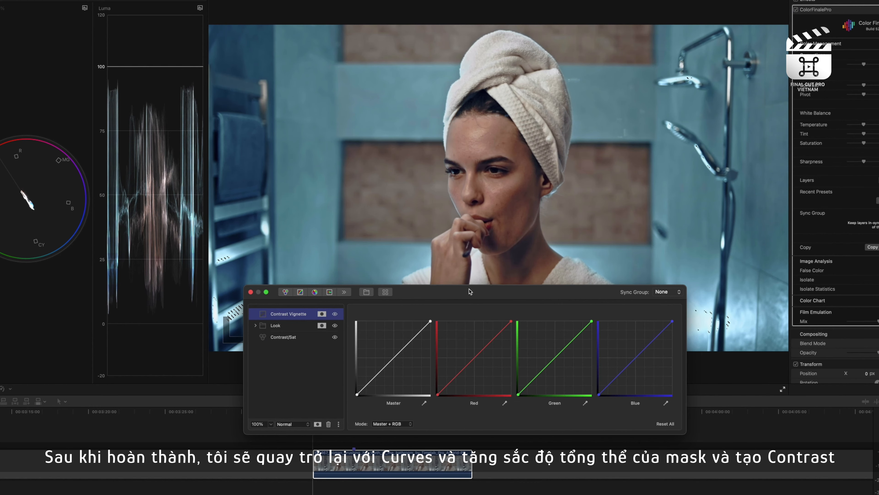
left_click_drag(470, 291, 482, 313)
left_click_drag(412, 376, 390, 395)
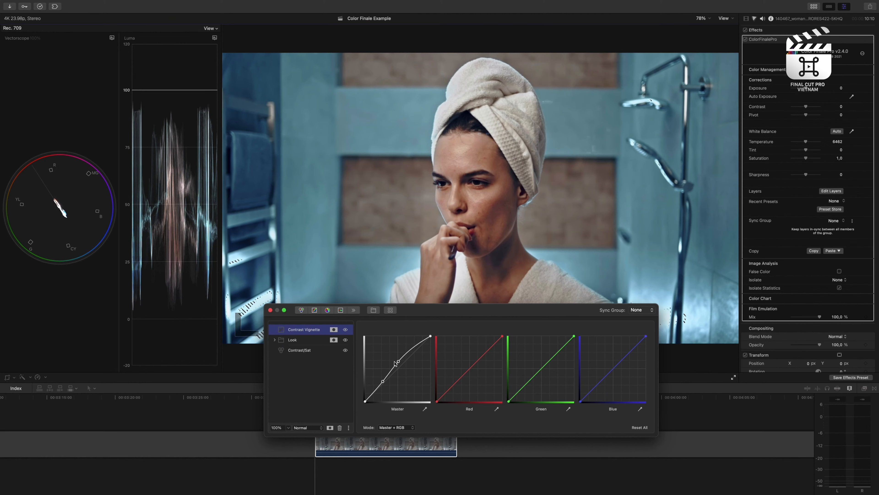
left_click_drag(400, 363, 402, 361)
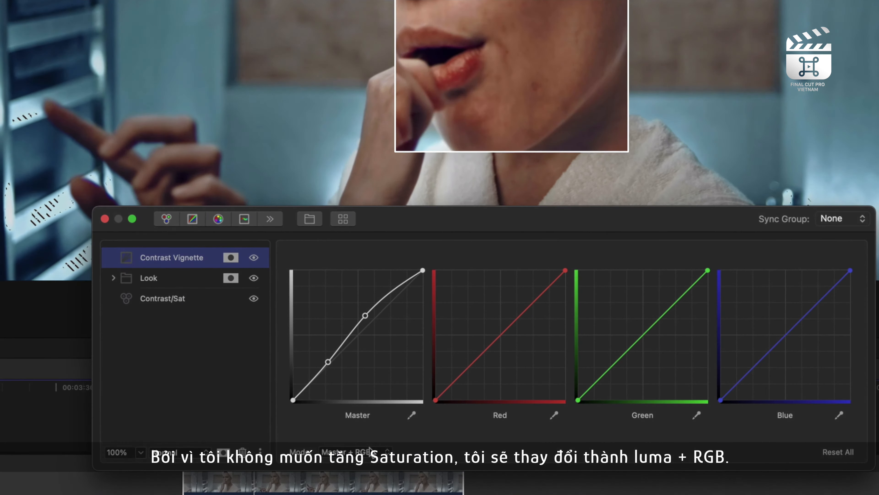
Set the Contrast Vignette's curve mode to Luma + RGB and compare the image with the layer off and on.
left_click(397, 427)
left_click(370, 468)
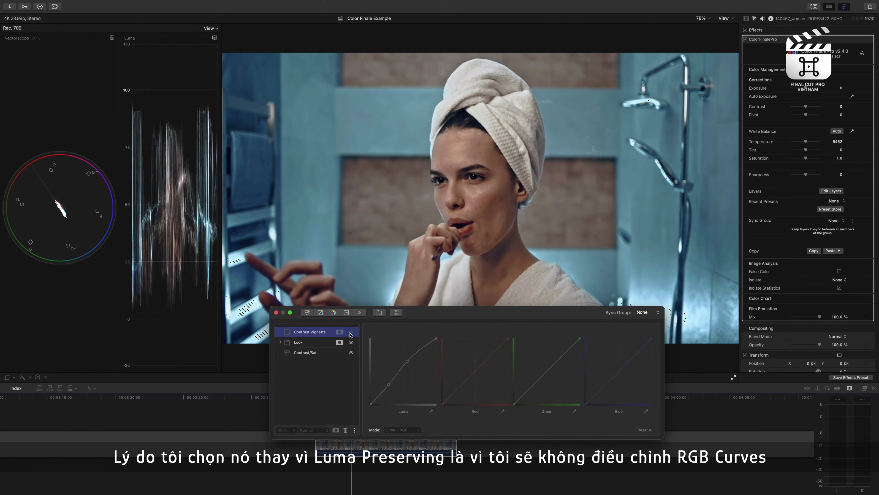
left_click(351, 332)
left_click(351, 332)
left_click(351, 332)
left_click(351, 332)
left_click(350, 333)
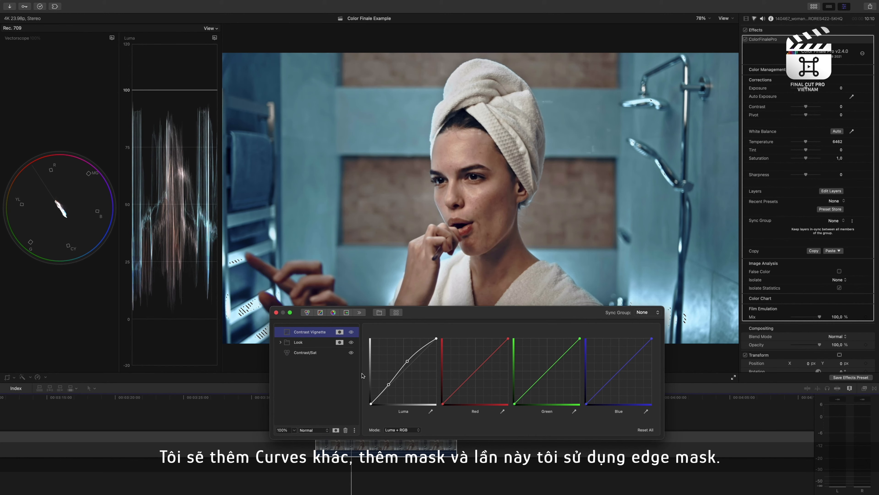
Add another Curves layer with an Edge mask near the frame's top, rotated to -1°, and raise the Luma curve's midtones.
left_click(321, 312)
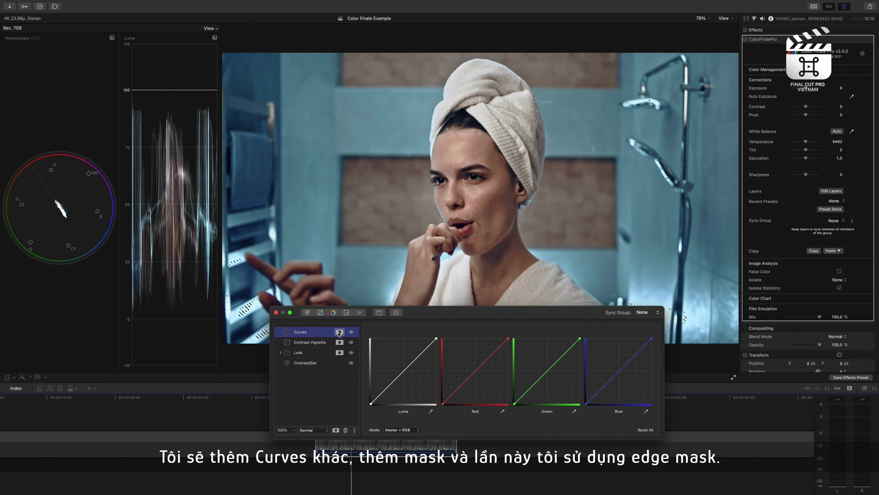
left_click(340, 331)
left_click(430, 333)
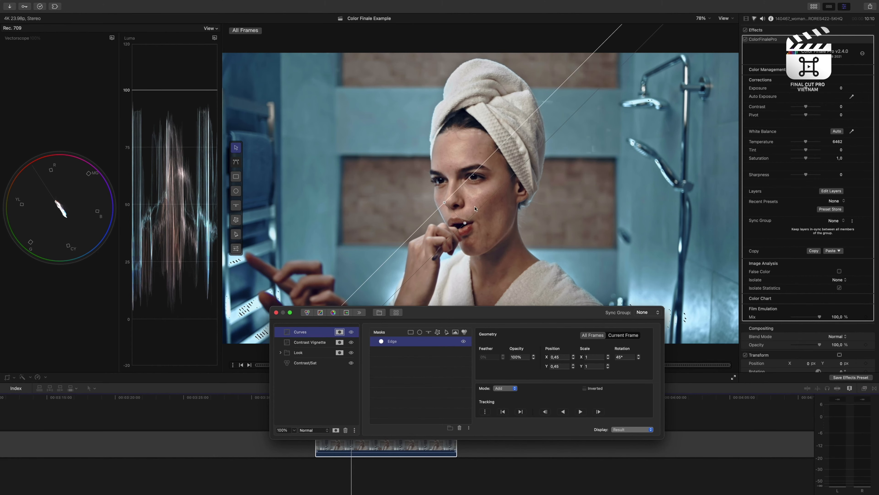
left_click_drag(442, 194, 517, 65)
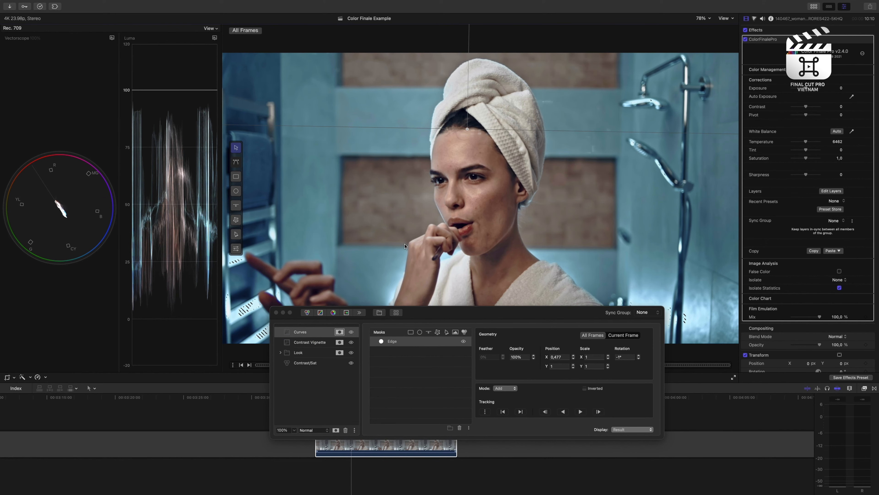
left_click(333, 332)
left_click_drag(405, 371, 397, 358)
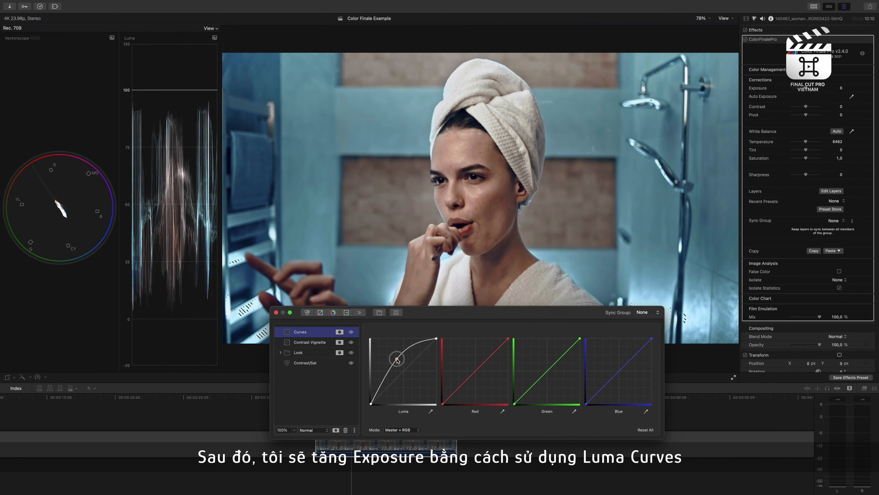
Readjust the Edge mask's boundary above the frame with the viewer at 50%, and compare the Curves layer off and on.
left_click(702, 19)
left_click(706, 52)
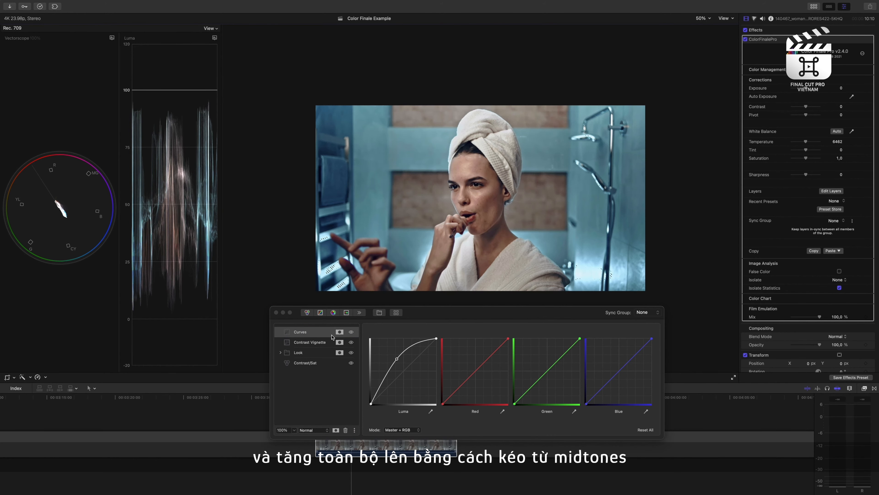
left_click(340, 332)
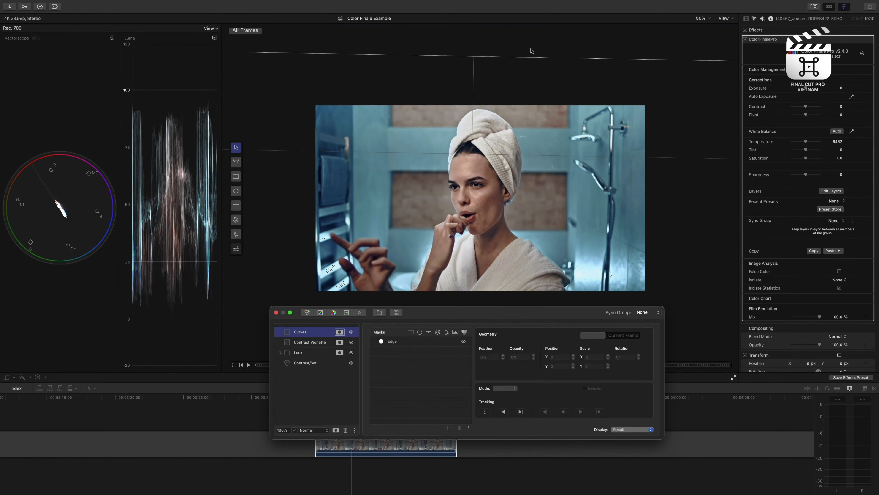
left_click_drag(533, 52, 510, 93)
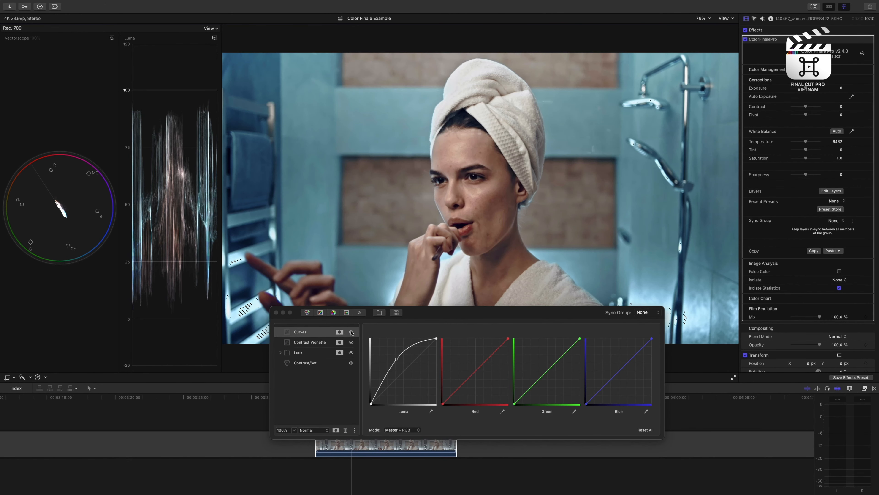
left_click(351, 333)
left_click(352, 333)
left_click(351, 333)
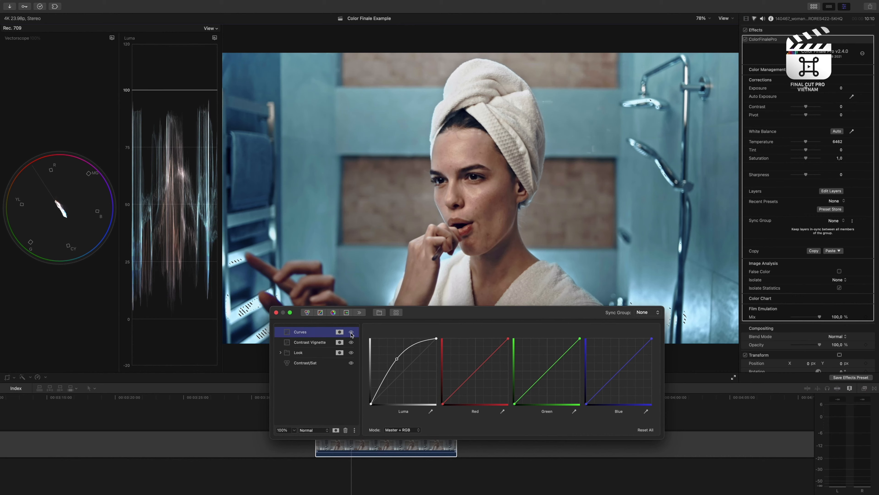
Group the Curves and Contrast Vignette layers and name the group Light Shaping.
right_click(297, 332)
left_click(338, 375)
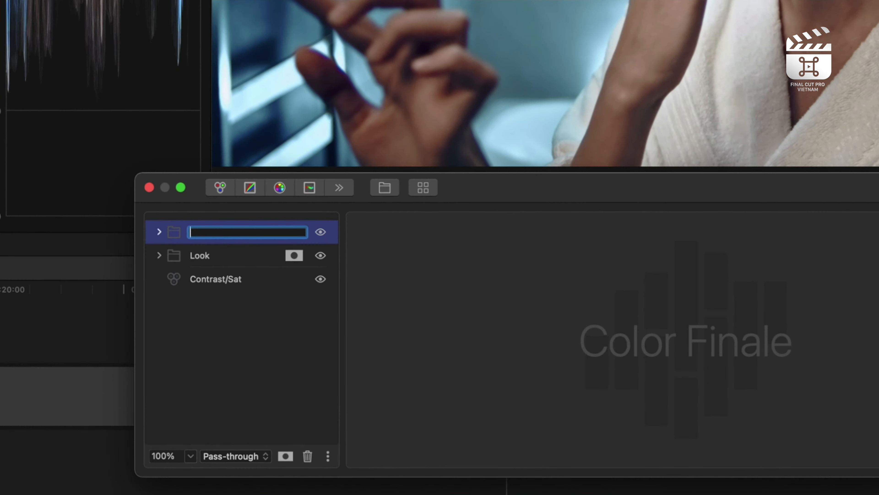
type("ng")
key("Return")
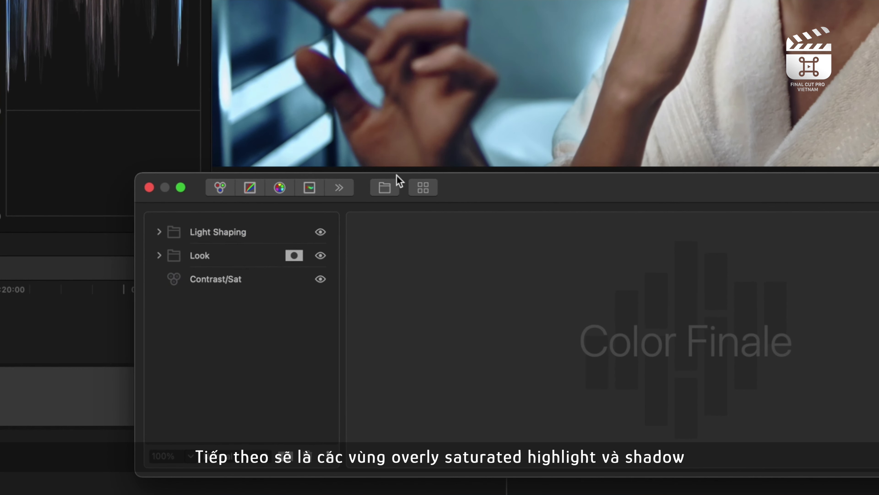
Add a new group above Light Shaping and rename it as Secondary Corrections.
left_click(384, 188)
right_click(252, 236)
left_click(308, 293)
type("Secondary")
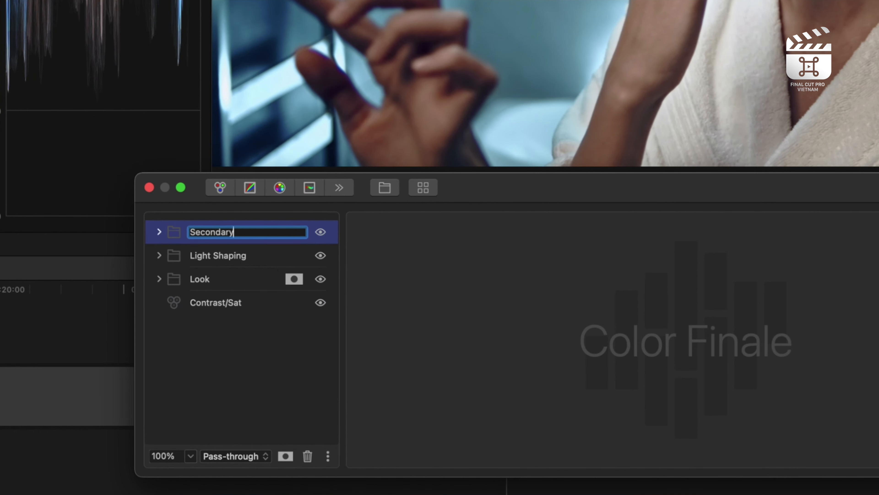
type(" Corrections")
key("Return")
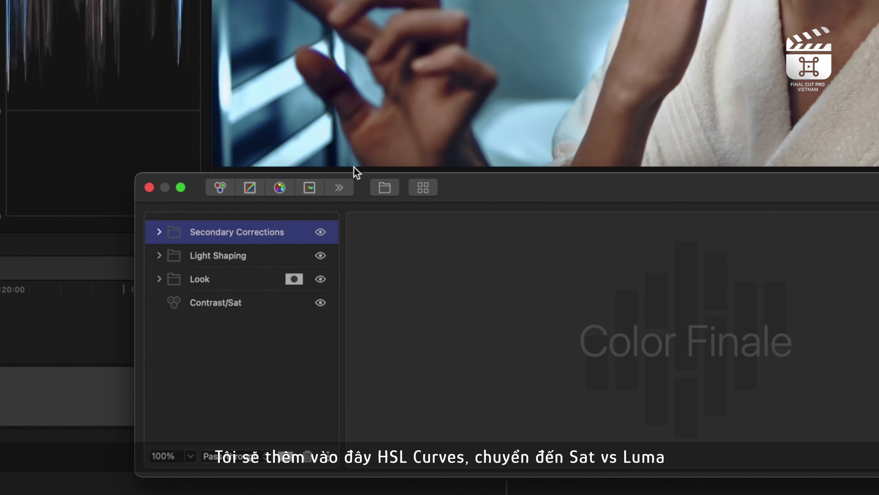
Add an HSL Curves layer to Secondary Corrections and, in Sat vs Luma, pull the darkest end to the bottom with a curved falloff.
left_click(309, 189)
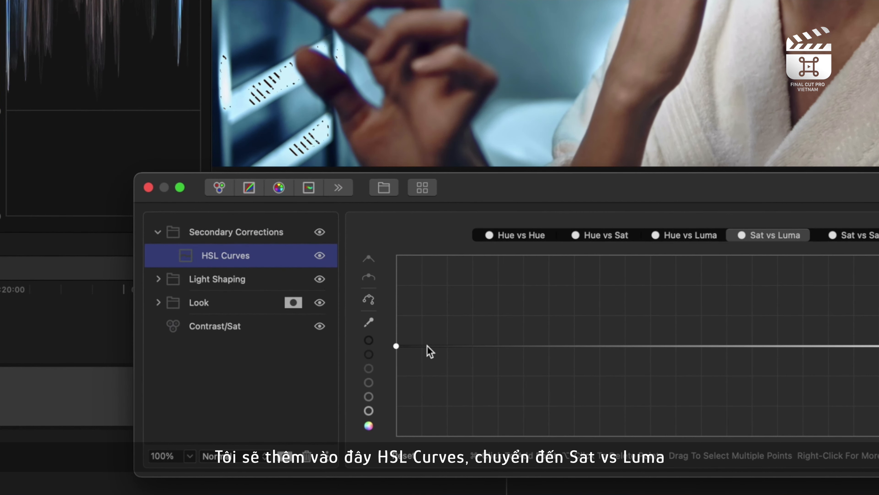
left_click(368, 340)
left_click(477, 347)
left_click_drag(396, 345, 409, 462)
right_click(477, 346)
left_click(496, 356)
right_click(449, 347)
left_click(473, 372)
left_click_drag(447, 346, 456, 436)
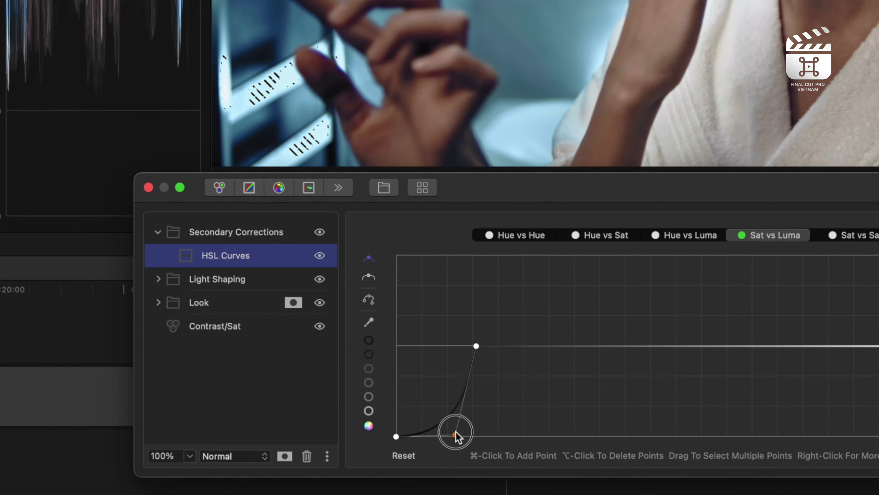
In Sat vs Luma, select the brightest range and pull its end point to the bottom, smoothing the falloff with a control point.
left_click(369, 411)
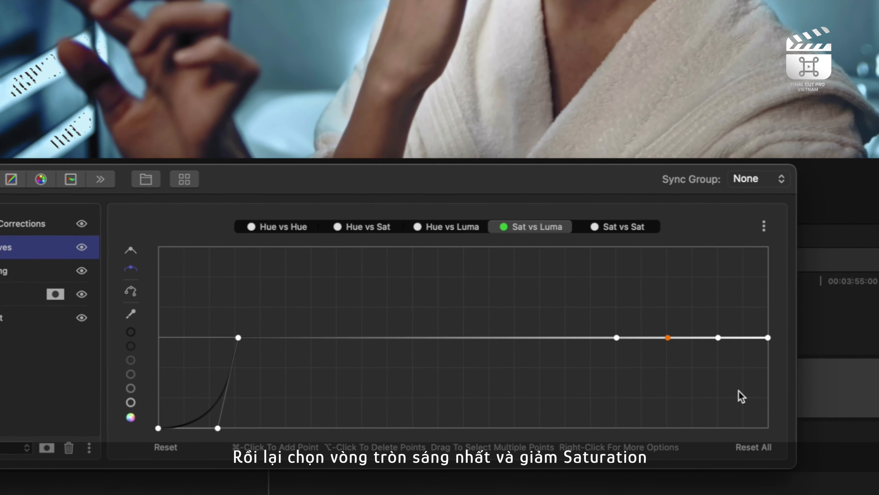
left_click_drag(768, 340, 770, 429)
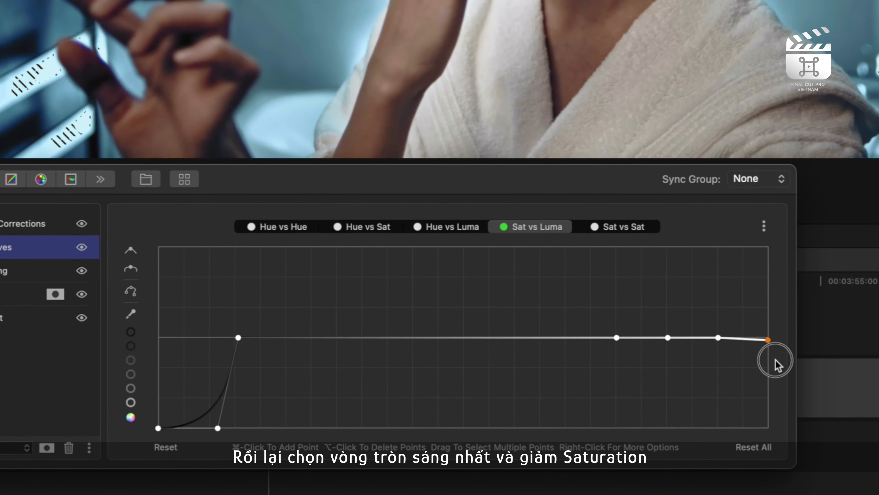
left_click_drag(718, 338, 715, 353)
right_click(714, 359)
left_click(734, 381)
left_click_drag(715, 352, 733, 352)
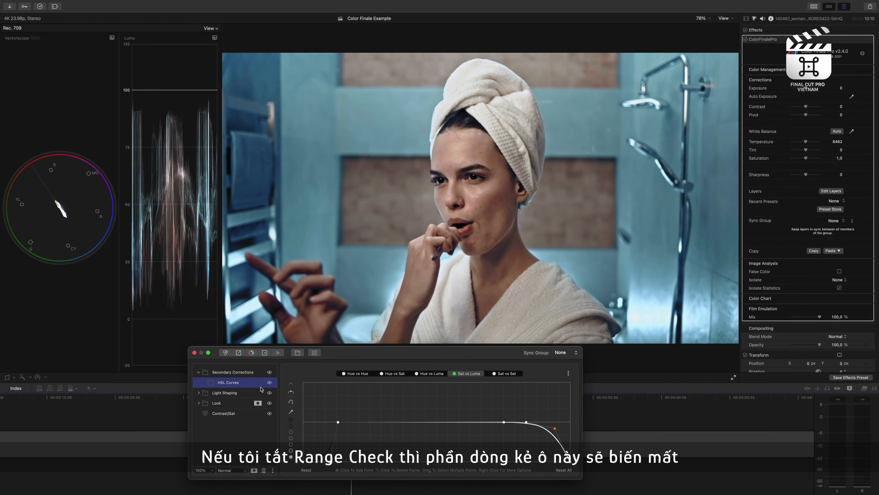
Hide the HSL Curves layer and turn off the viewer's range check.
left_click(269, 382)
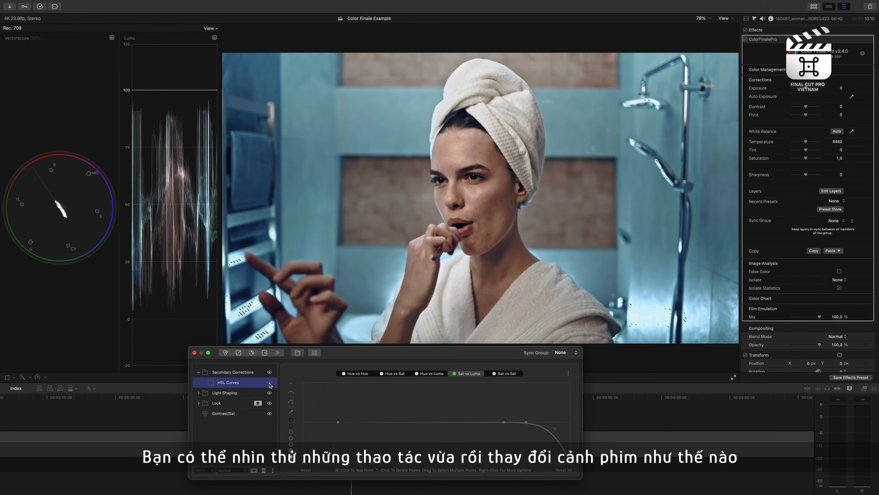
left_click(724, 18)
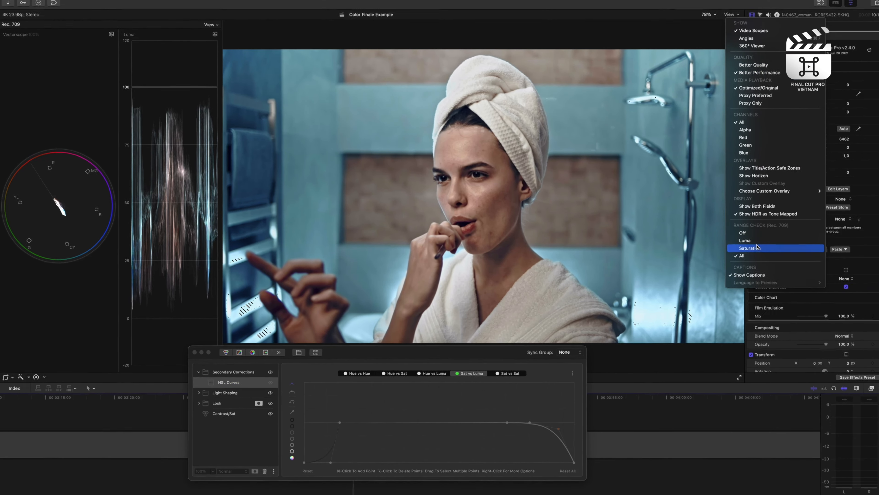
left_click(758, 247)
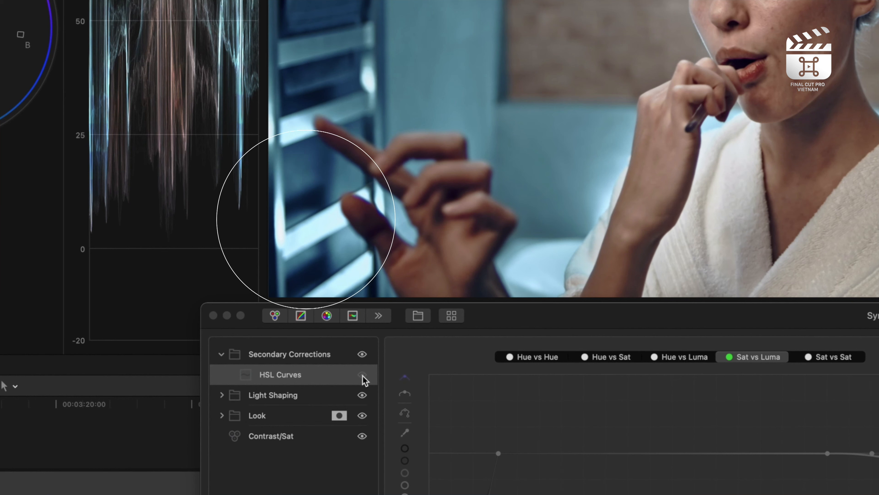
Compare the shot with and without the HSL Curves layer, leaving the layer visible.
left_click(363, 376)
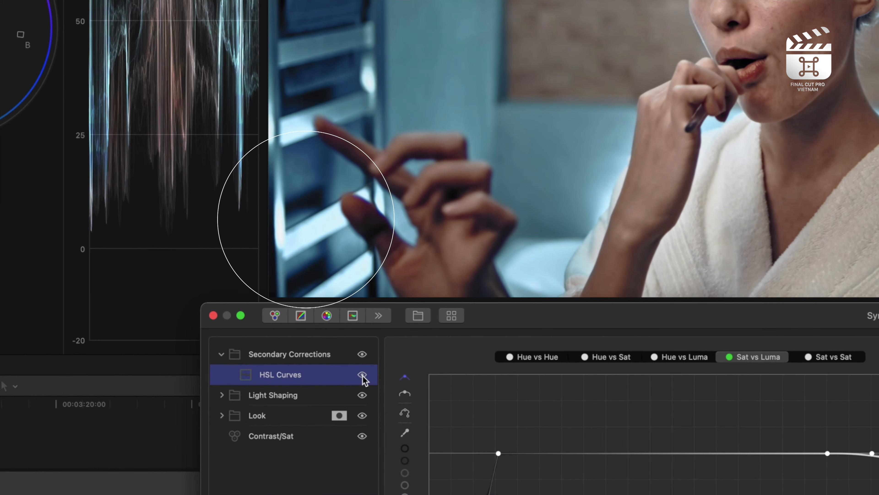
left_click(362, 375)
left_click(363, 376)
left_click(362, 376)
left_click(362, 375)
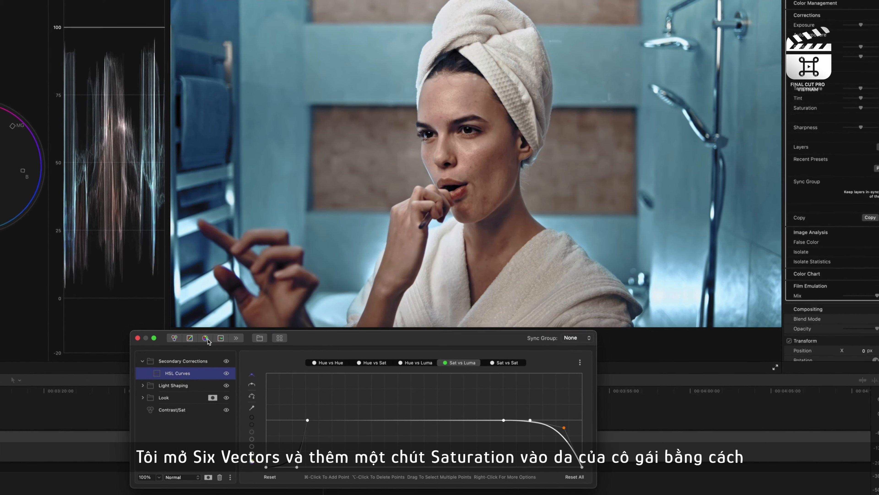
Add a Six Vectors layer with red Saturation 0.234 and Luminosity 0.46, teal Saturation 0.167 and Luminosity -0.534, and blue Saturation -0.267.
left_click(204, 338)
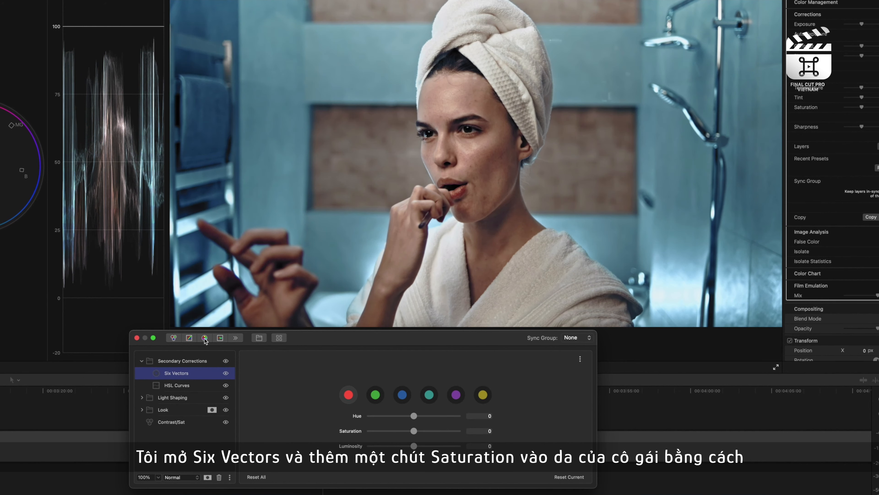
left_click_drag(414, 430, 437, 447)
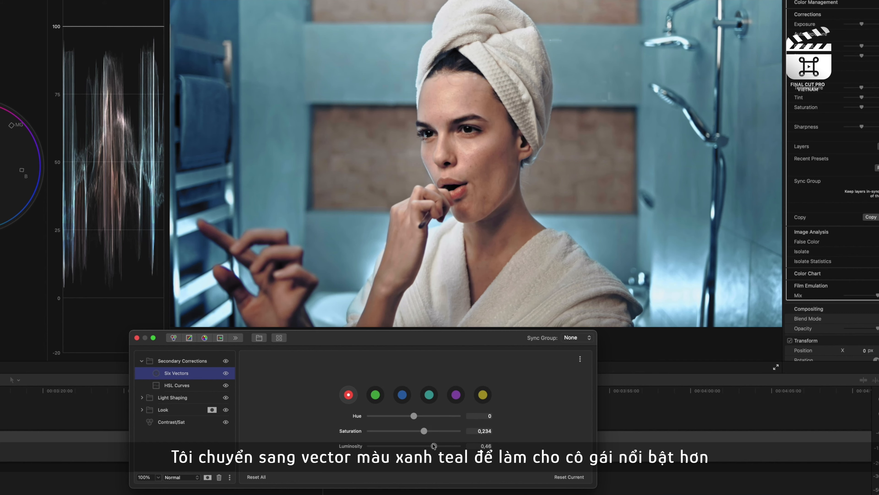
left_click(429, 399)
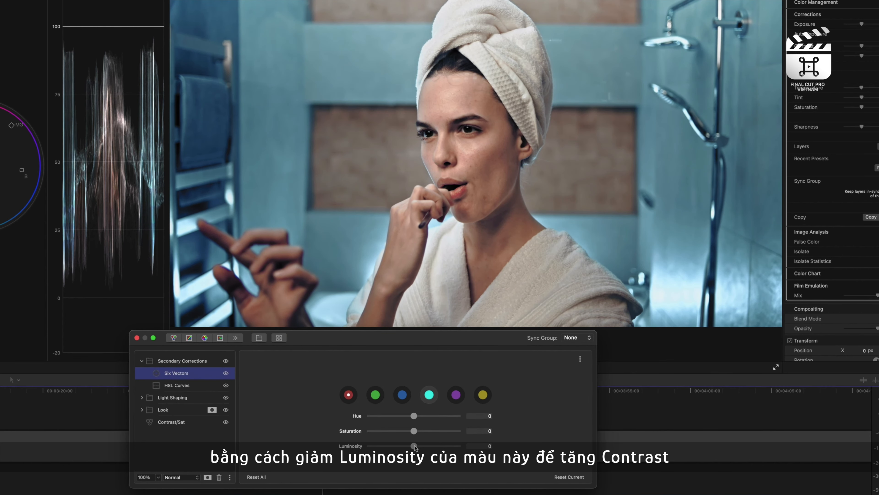
mouse_move(415, 447)
left_mouse_down()
mouse_move(396, 448)
mouse_move(426, 431)
mouse_move(389, 446)
mouse_move(422, 433)
left_mouse_up()
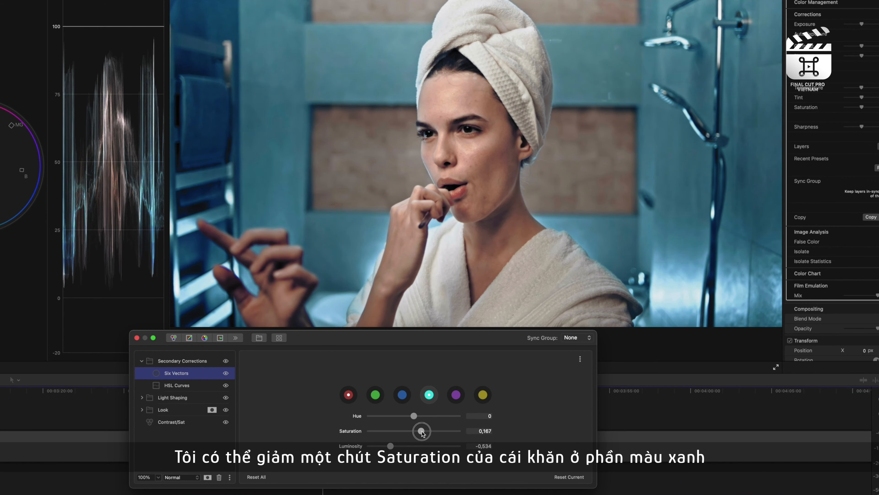
left_click(402, 395)
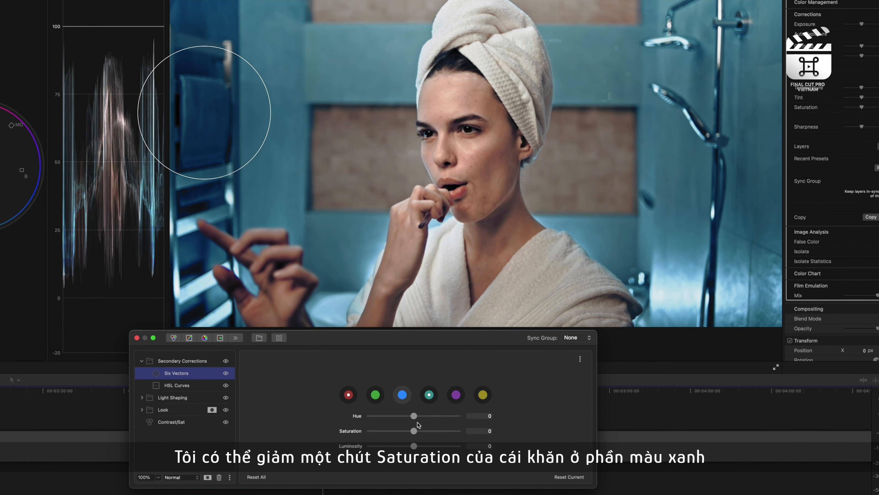
mouse_move(414, 432)
left_mouse_down()
mouse_move(389, 432)
mouse_move(402, 430)
left_mouse_up()
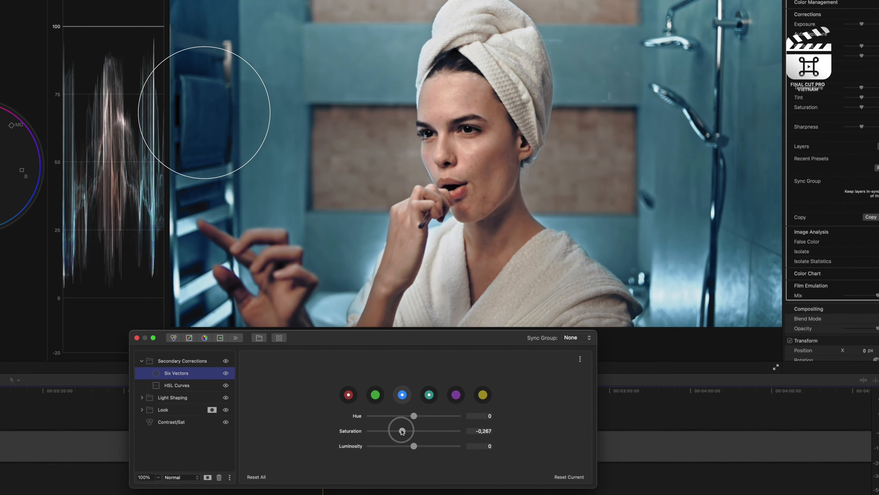
Compare the shot with the Six Vectors layer off and on.
left_click(226, 373)
left_click(225, 373)
left_click(226, 373)
left_click(226, 373)
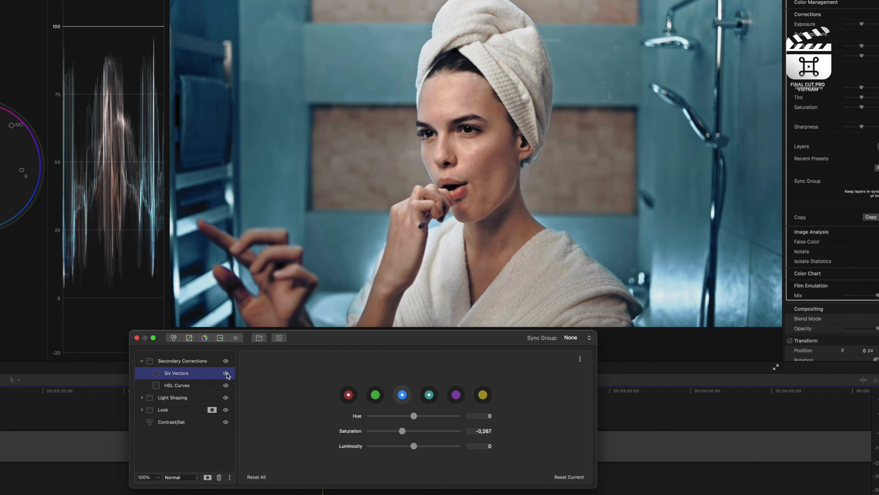
left_click(226, 373)
left_click(226, 373)
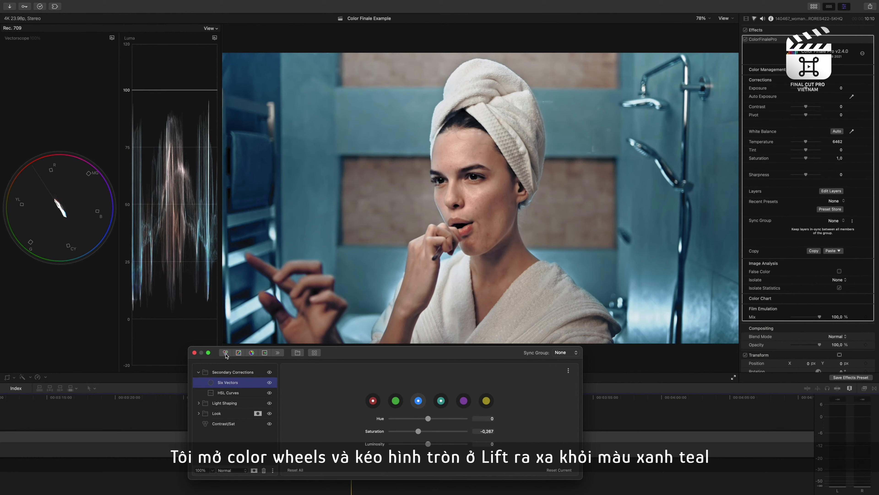
Add a Color Wheels layer, shift Lift away from teal to Red 0.03, Green -0.01, Blue -0.02, and rename the layer as Hair Adjustment.
left_click(225, 353)
left_click_drag(332, 417, 330, 410)
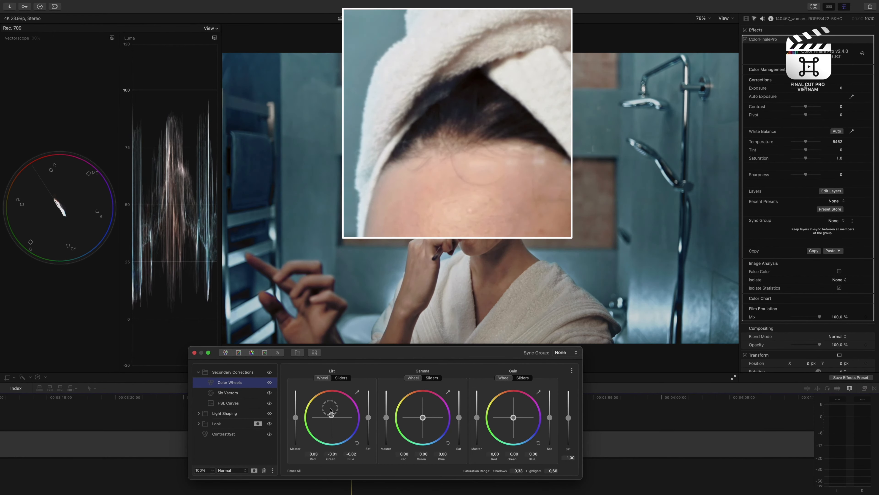
right_click(245, 383)
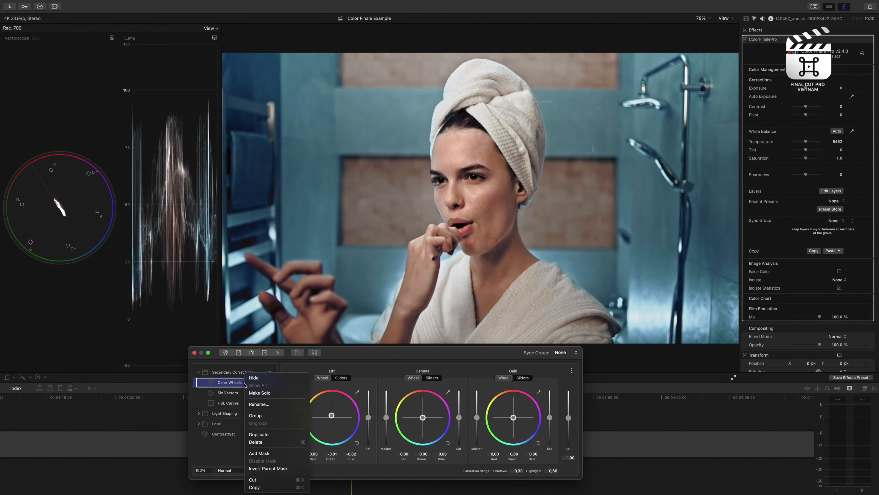
left_click(263, 404)
type("Hair Adjustment")
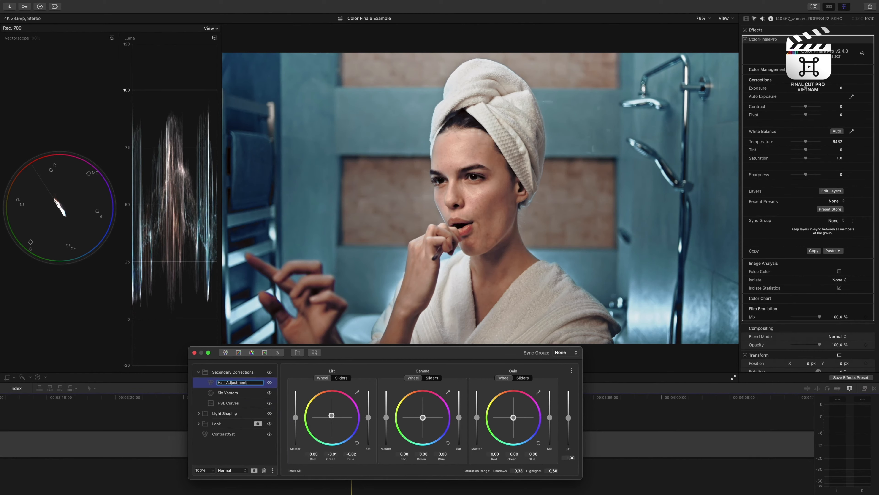
key("Return")
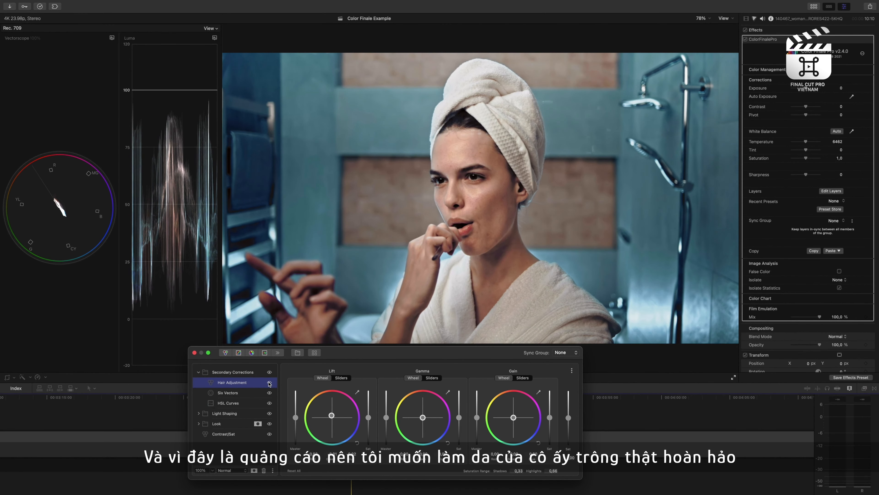
left_click(268, 383)
Rename the HSL Curves layer as Luma/Sat and the Six Vectors layer as Final Pop.
right_click(239, 403)
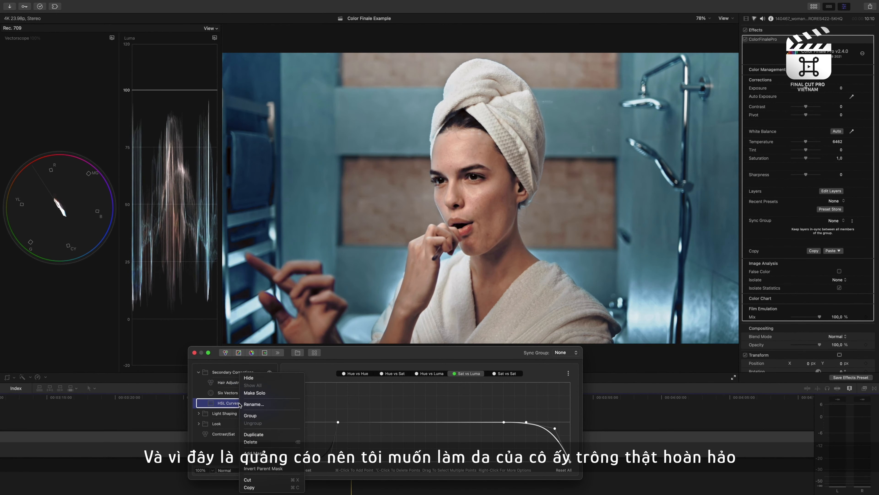
left_click(255, 404)
type("Luma/Sat")
key("Return")
right_click(252, 394)
left_click(272, 405)
type("Final Pop")
key("Return")
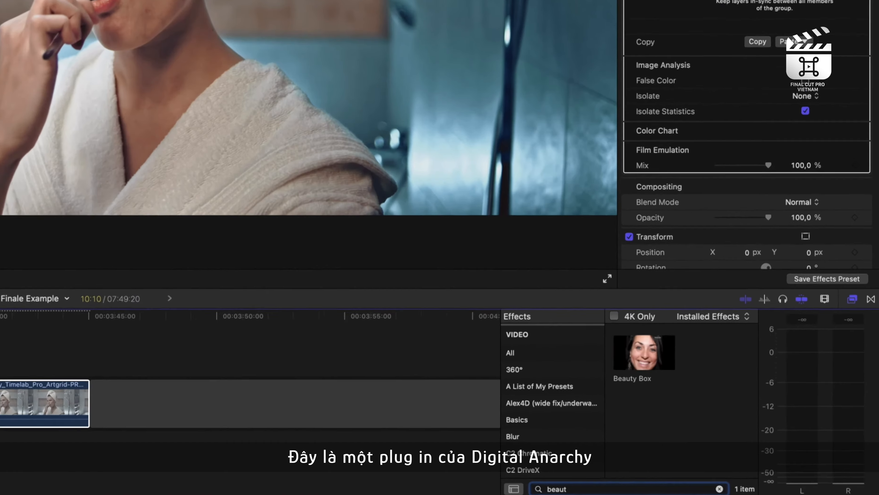
Search the installed effects for "beauty" and apply Beauty Box to the clip.
type("fy")
key("BackSpace")
key("BackSpace")
type("y")
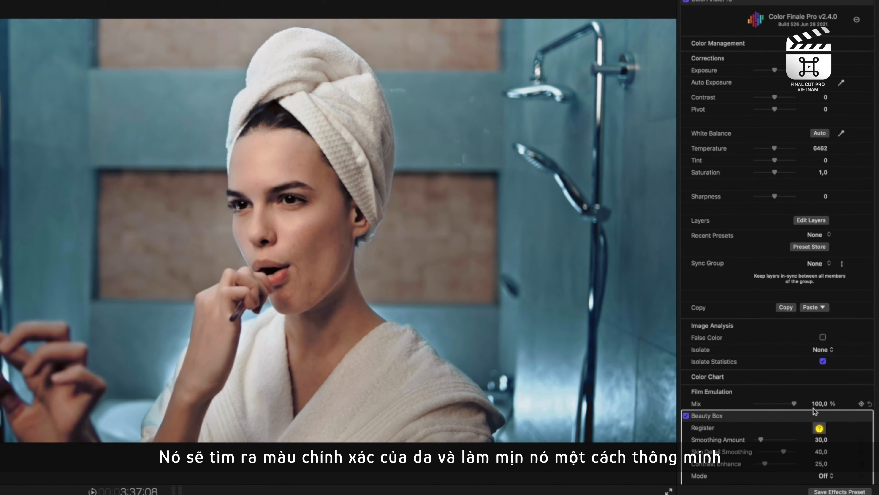
Analyze the frame in Beauty Box, lower Smoothing Amount to about 10 and Skin Detail Smoothing to 19, and switch the effect off for comparison.
scroll(797, 436, "down", 8)
left_click(796, 435)
scroll(798, 438, "down", 1)
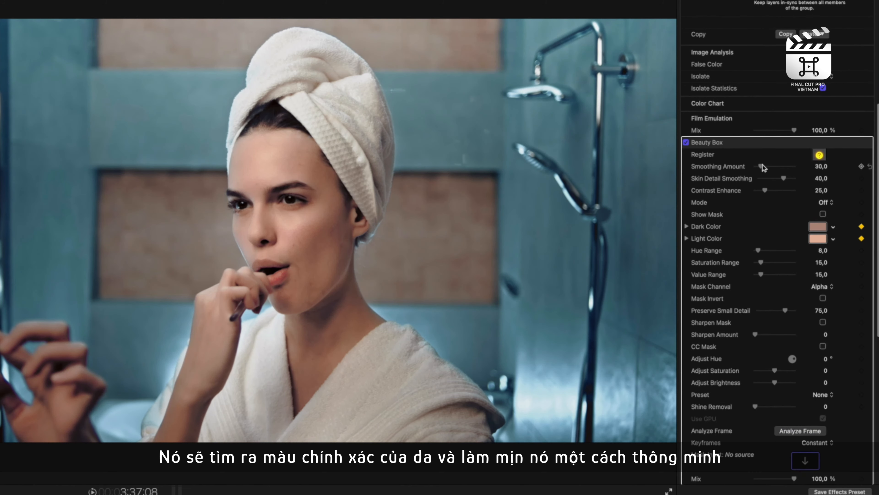
mouse_move(760, 166)
left_mouse_down()
mouse_move(781, 180)
mouse_move(758, 166)
left_mouse_up()
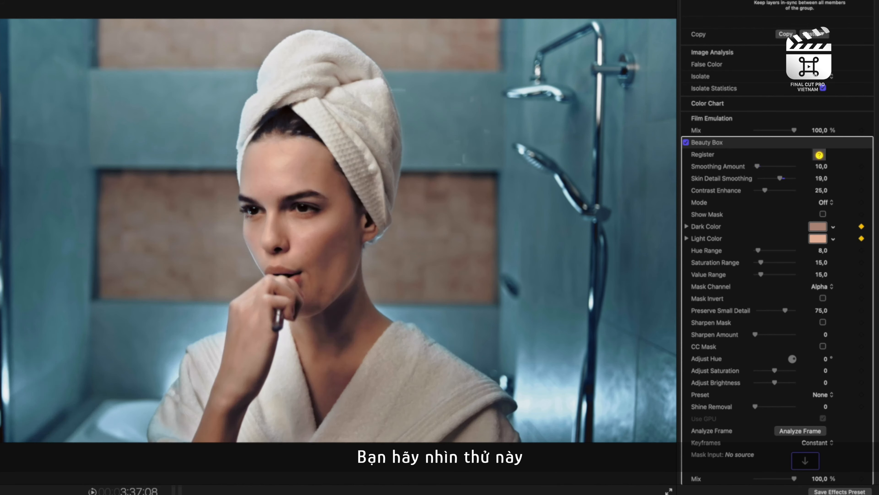
left_click(686, 143)
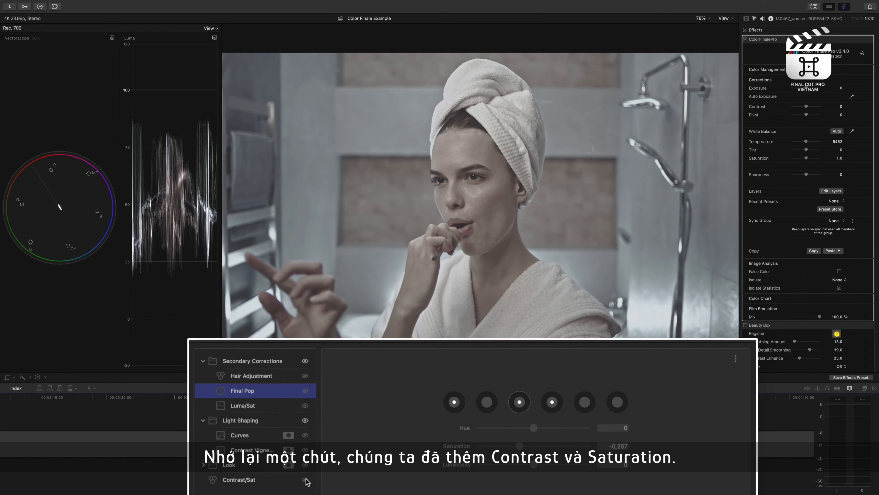
Turn the Contrast/Sat, Look, Curves and Contrast Vignette layers back on, and compare the Light Shaping group off and on.
left_click(305, 480)
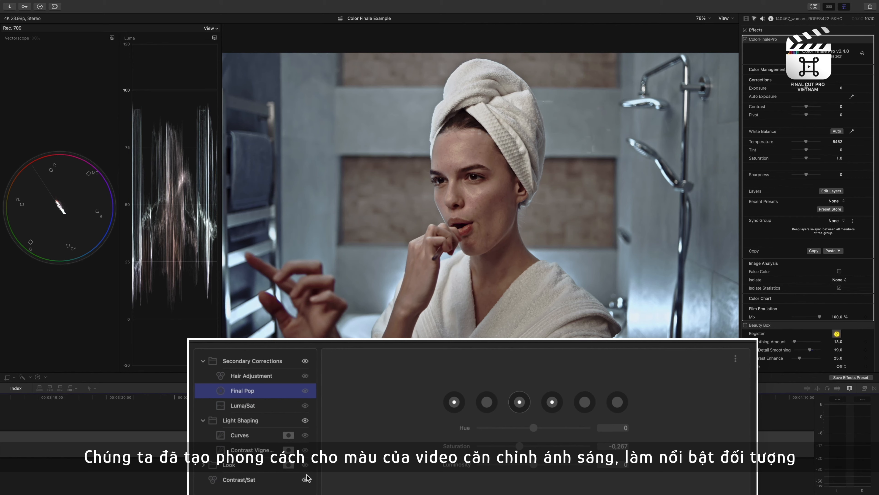
left_click(306, 465)
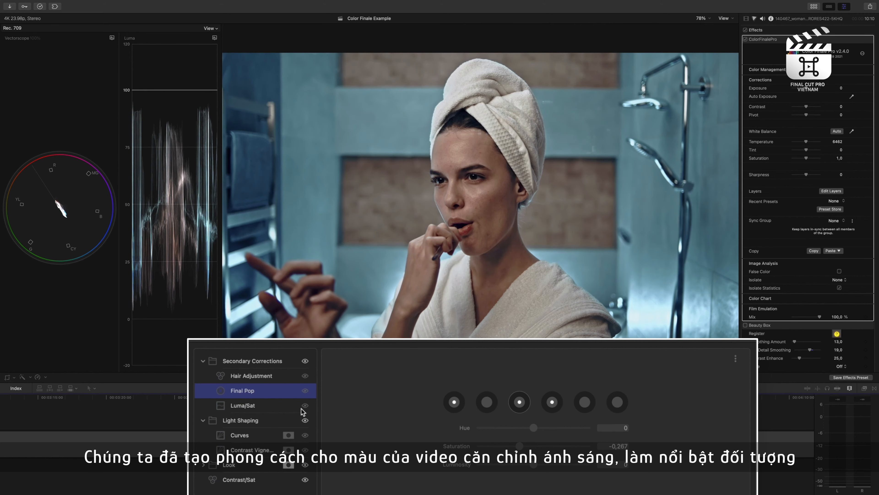
left_click(306, 435)
left_click(305, 450)
left_click(306, 420)
left_click(306, 420)
left_click(306, 421)
left_click(306, 420)
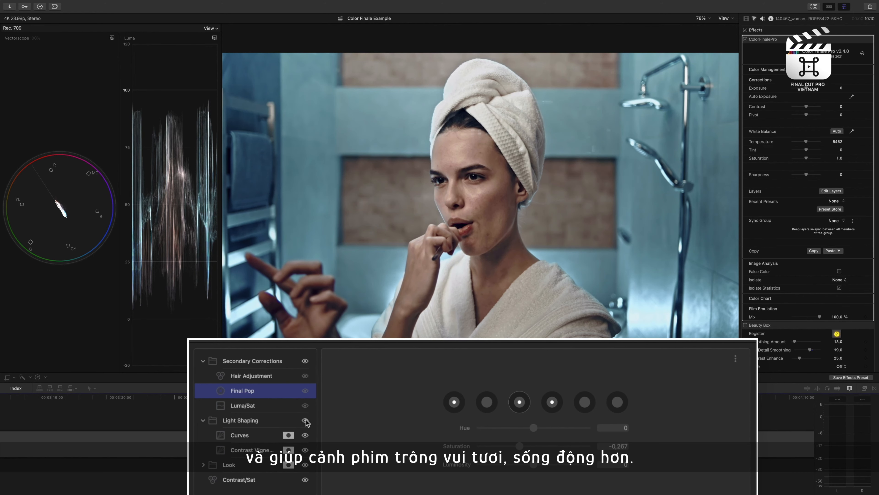
Turn Luma/Sat, Final Pop, Hair Adjustment and the Beauty Box effect back on, comparing the shot with Final Pop off and on.
left_click(306, 406)
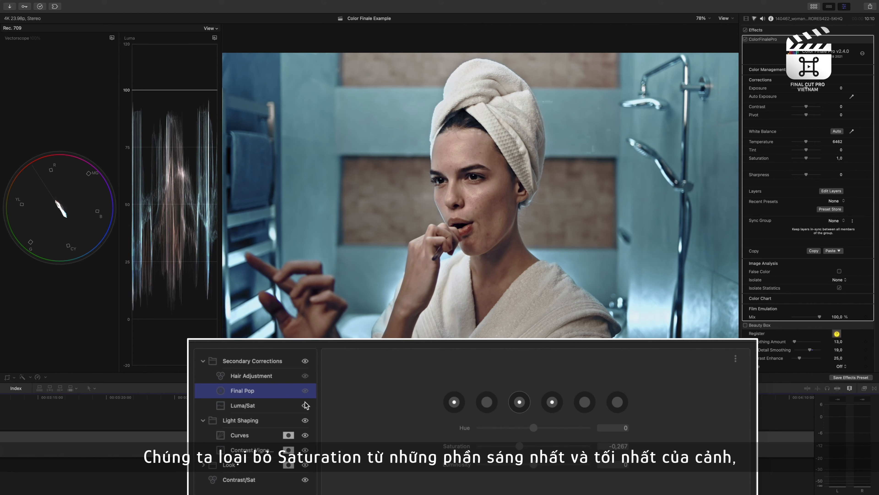
left_click(305, 391)
left_click(305, 391)
left_click(305, 391)
left_click(305, 390)
left_click(305, 391)
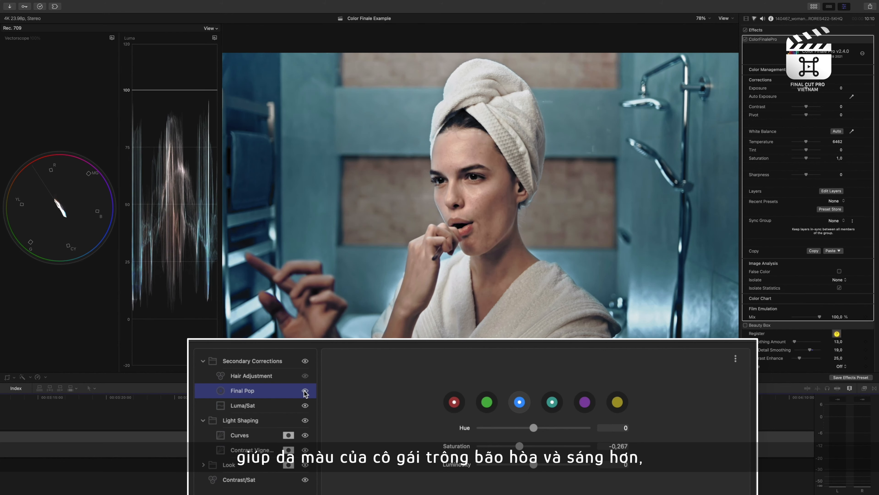
left_click(305, 391)
left_click(305, 390)
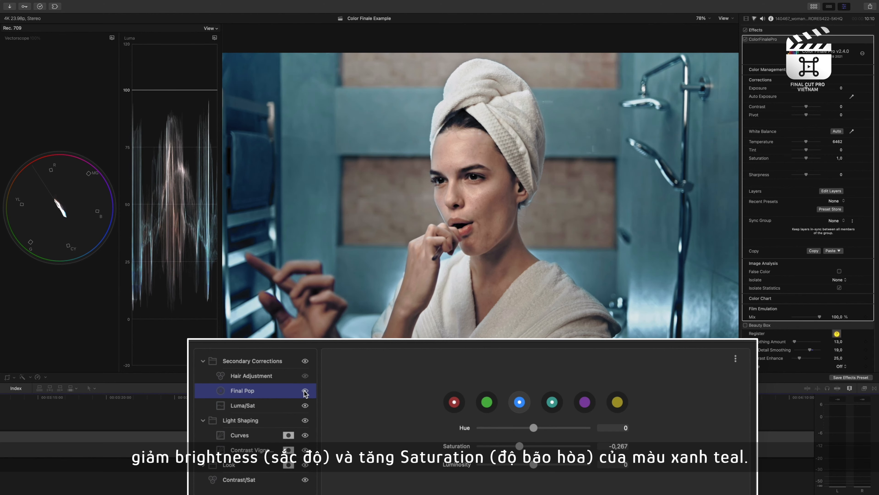
left_click(305, 391)
left_click(305, 390)
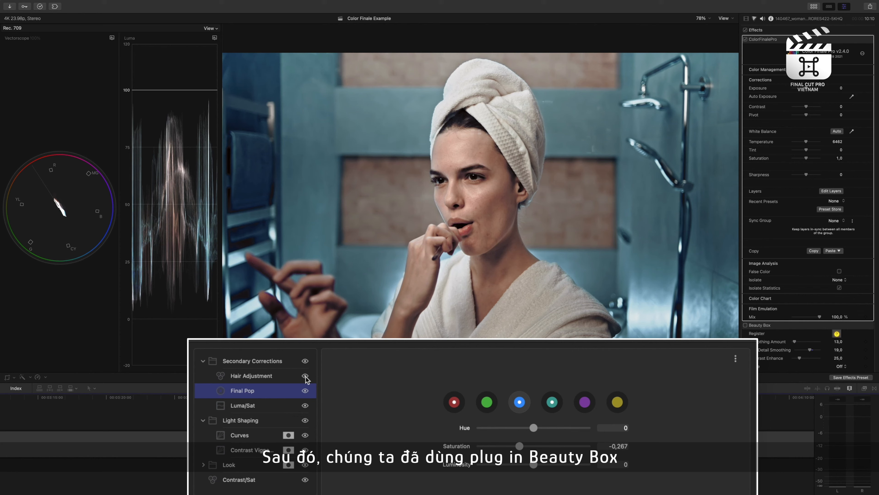
left_click(745, 325)
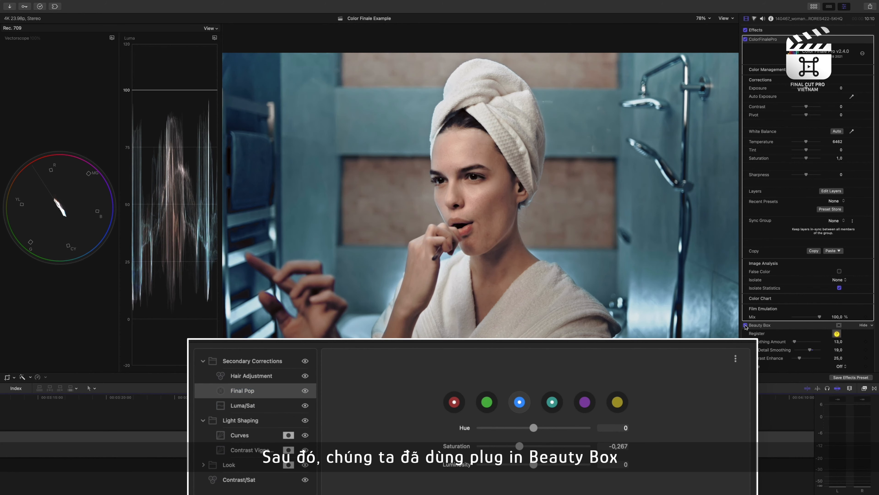